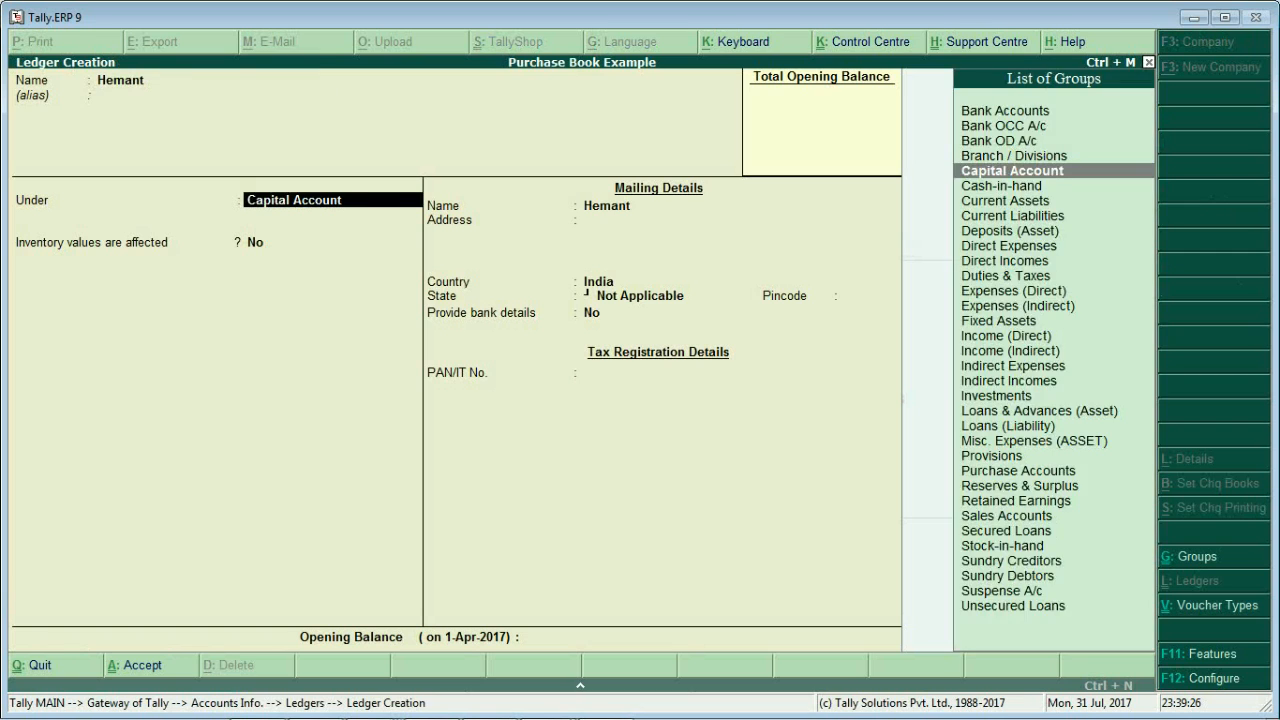
Step: Assign the open supplier ledger to the Sundry Creditors group and save it with the remaining fields at their defaults
key("Up")
key("Up")
key("Up")
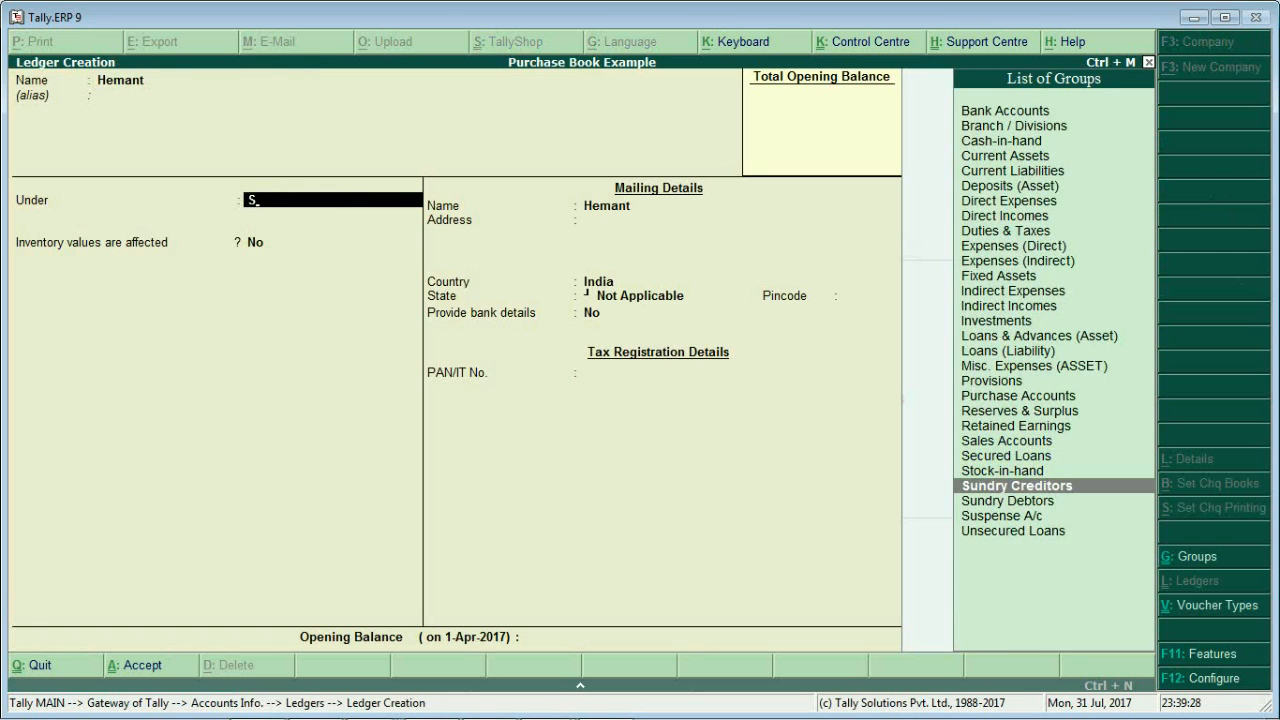
key("Return")
key("Return")
key("Return")
key("Return")
key("Return")
key("Return")
key("Return")
key("Return")
key("Return")
key("Return")
key("Return")
key("Return")
Step: Create a ledger with the second supplier's name under Sundry Creditors, keeping the remaining fields at their defaults
type("Dheeraj")
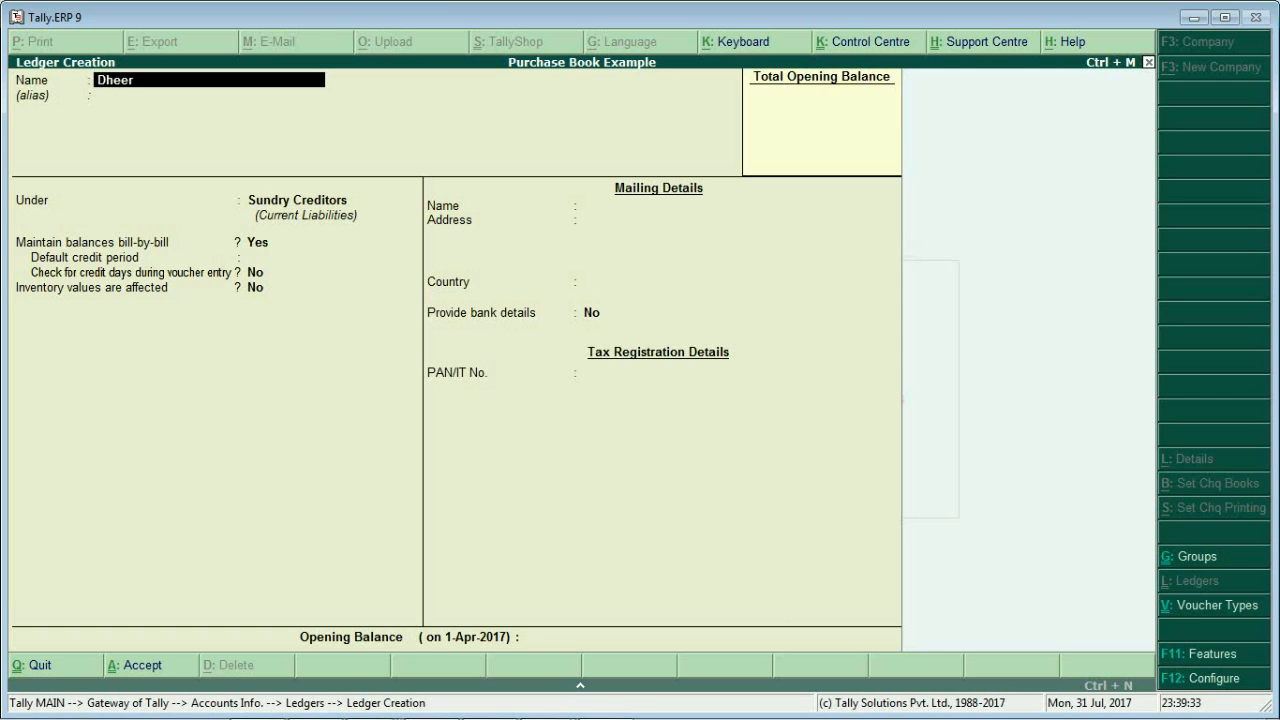
key("Return")
key("Return")
type("S")
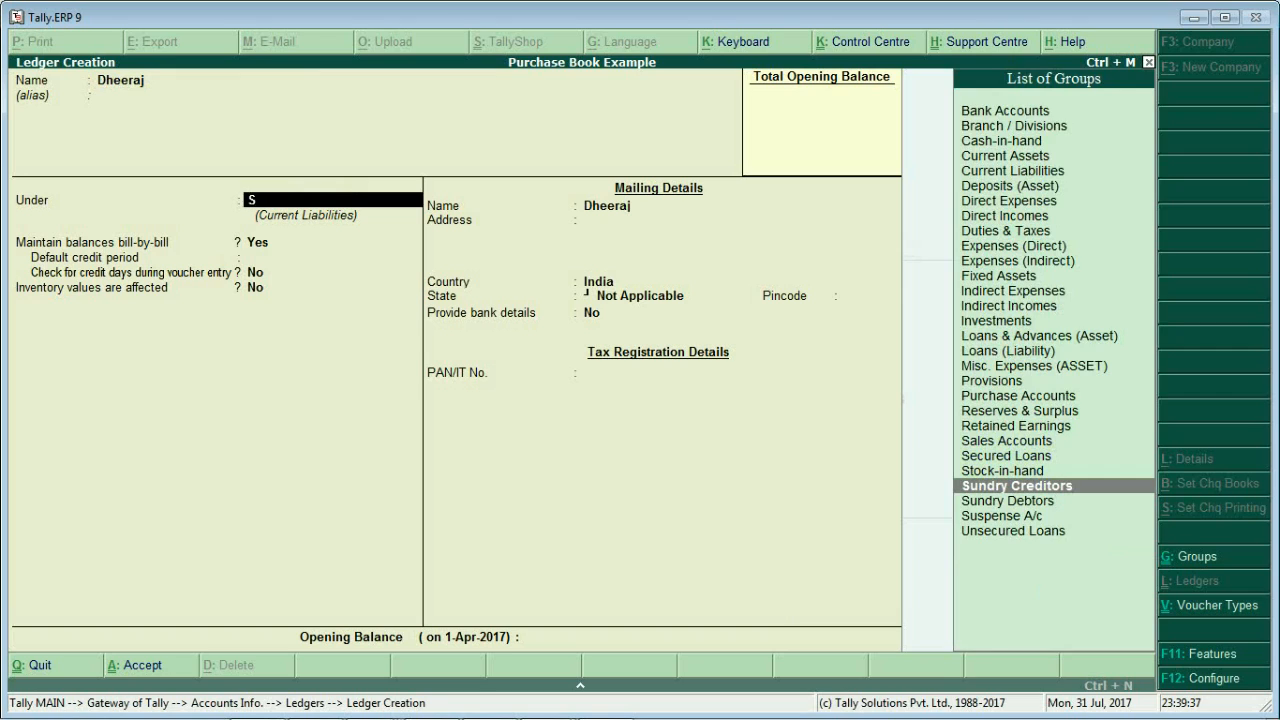
key("Return")
key("Return")
key("Return")
key("Return")
key("Return")
key("Return")
key("Return")
key("Return")
key("Return")
key("Return")
key("Return")
key("Return")
Step: Create a ledger named Purchase under Purchase Accounts with inventory values affected set to Yes
type("Purchase")
key("Return")
key("Return")
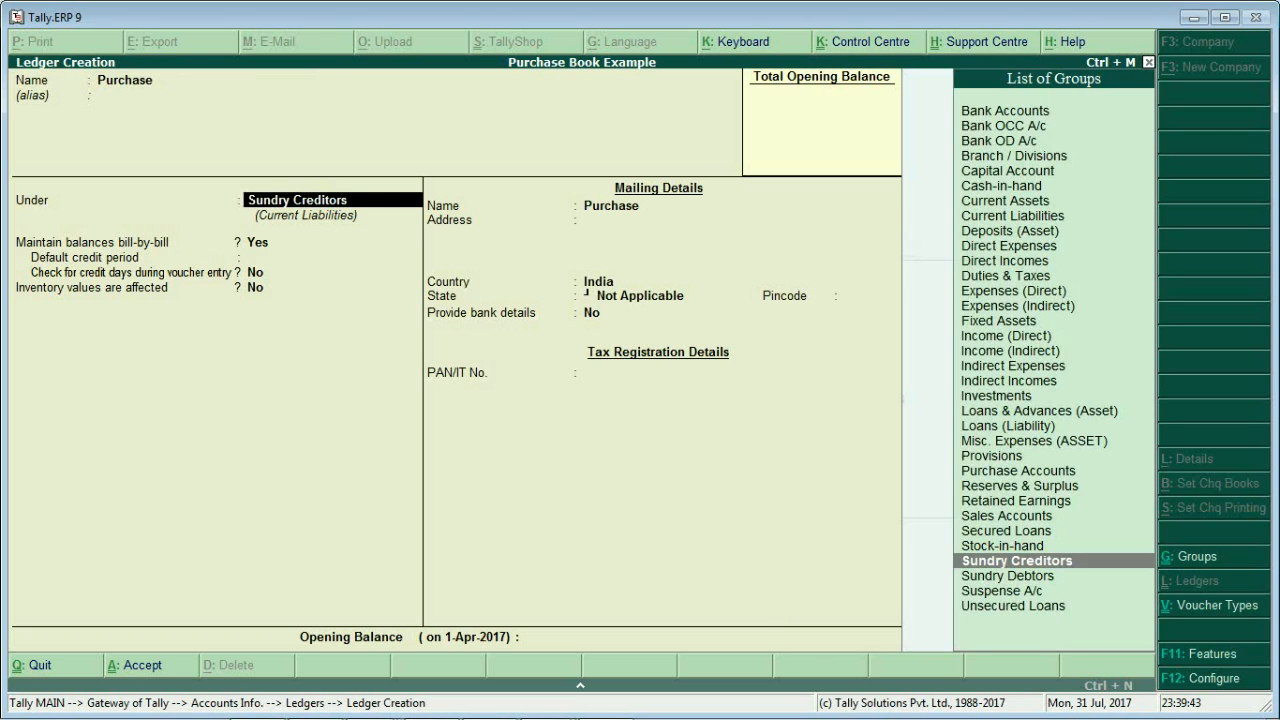
type("P")
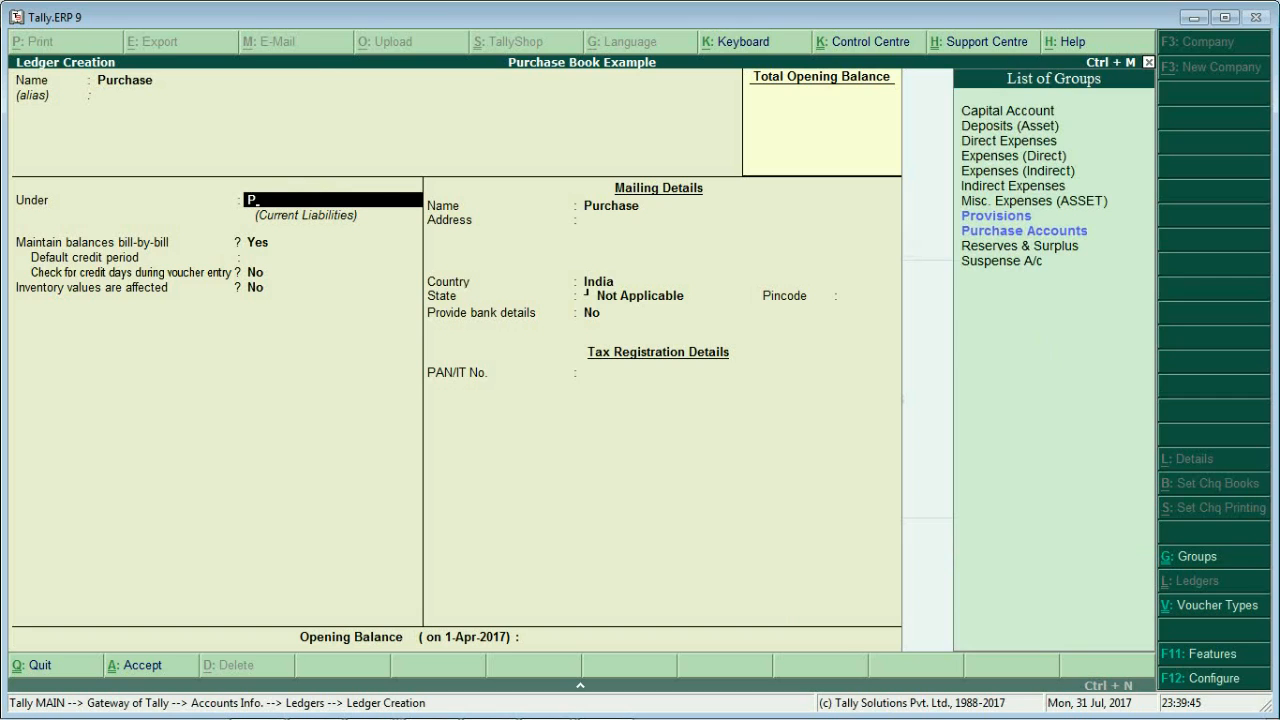
key("Return")
key("Return")
key("Return")
key("Return")
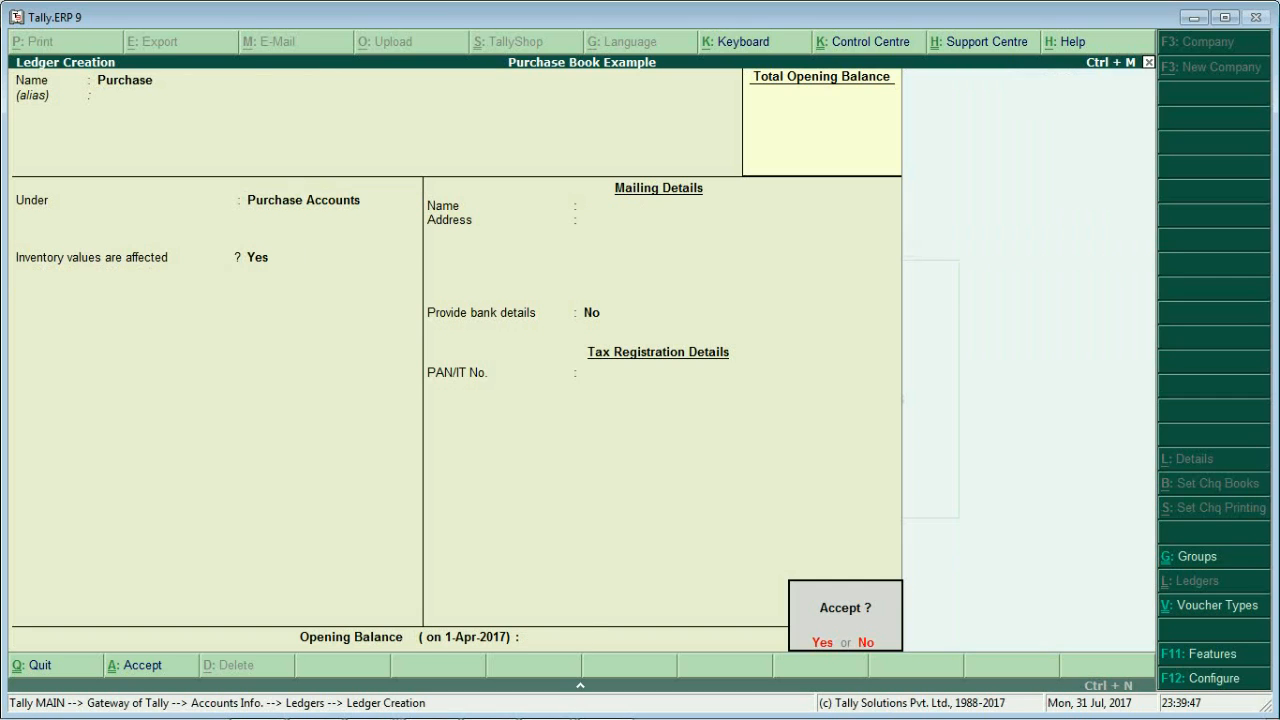
key("Return")
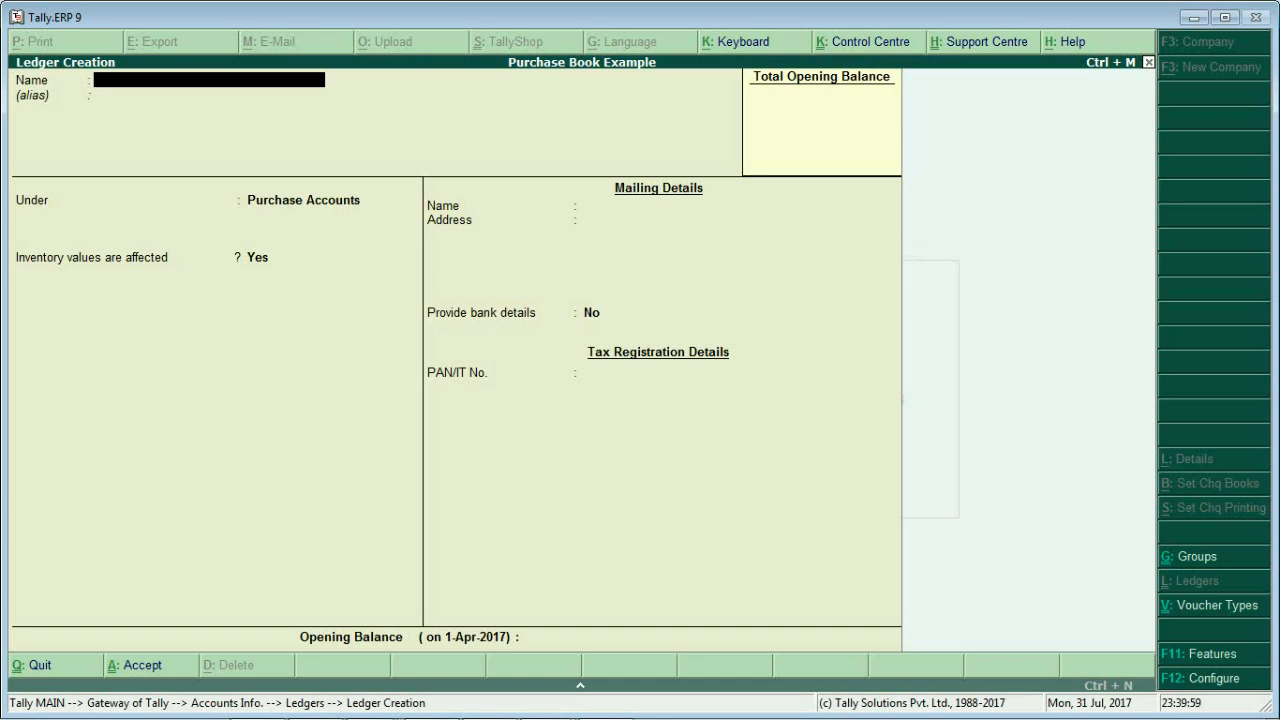
Step: Leave ledger creation and open the Inventory Info. masters
key("Escape")
key("y")
key("Escape")
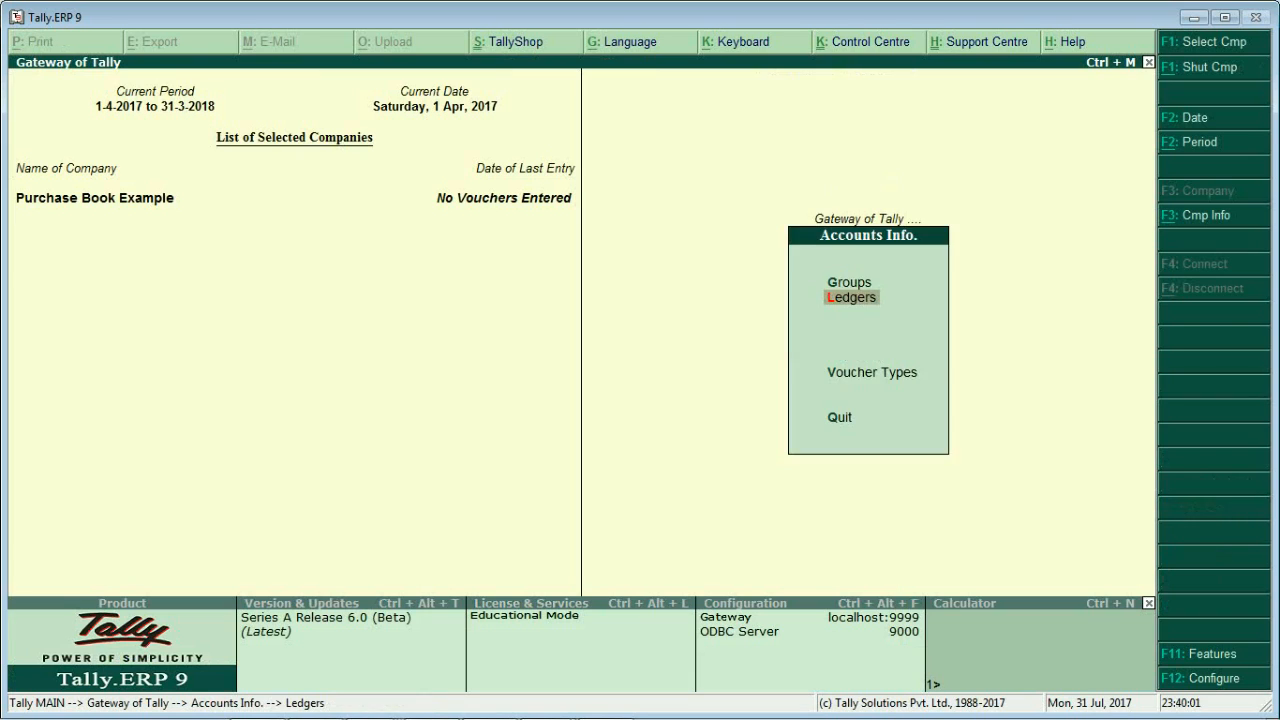
key("Escape")
key("Down")
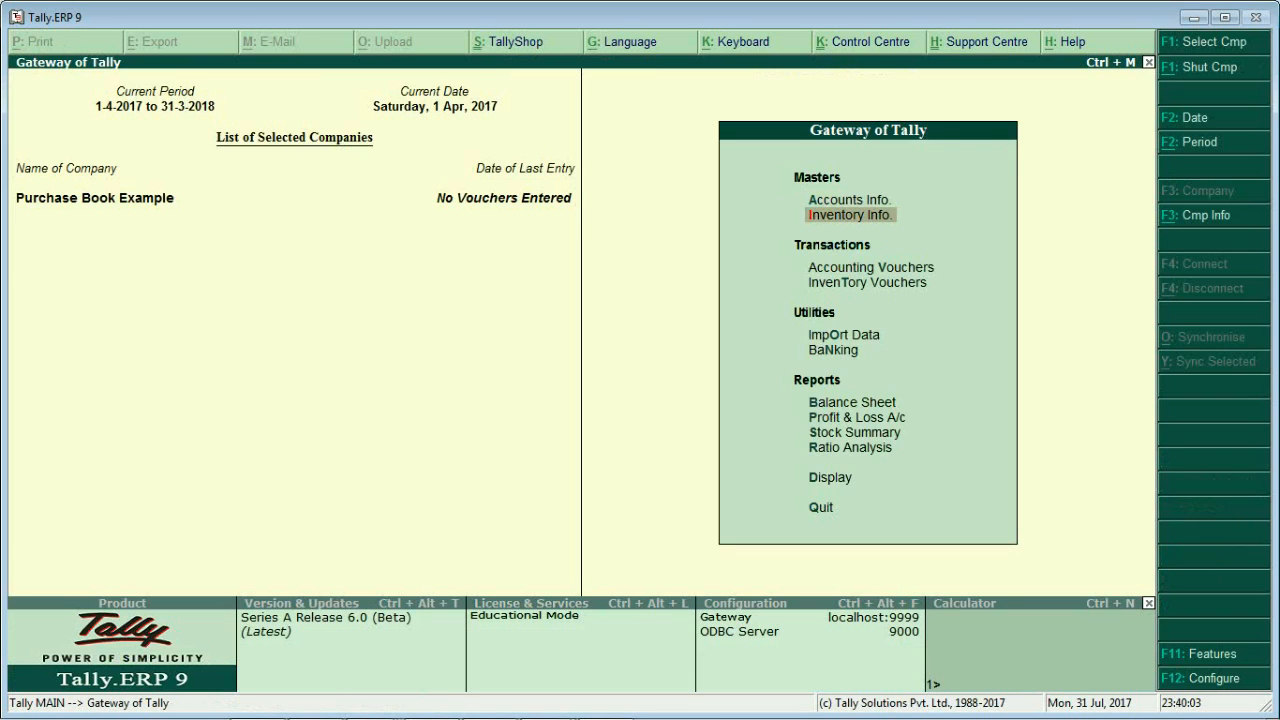
key("Return")
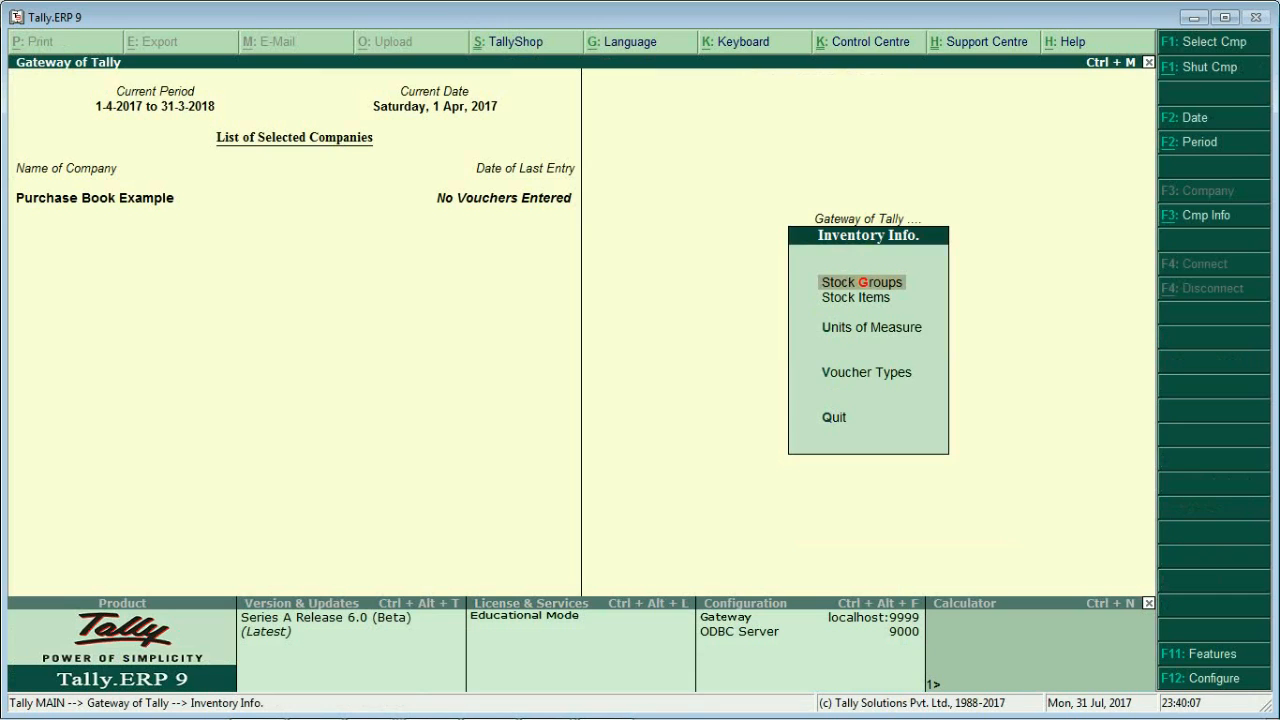
Step: Enable multiple godowns and stock categories in the company's inventory features
key("F11")
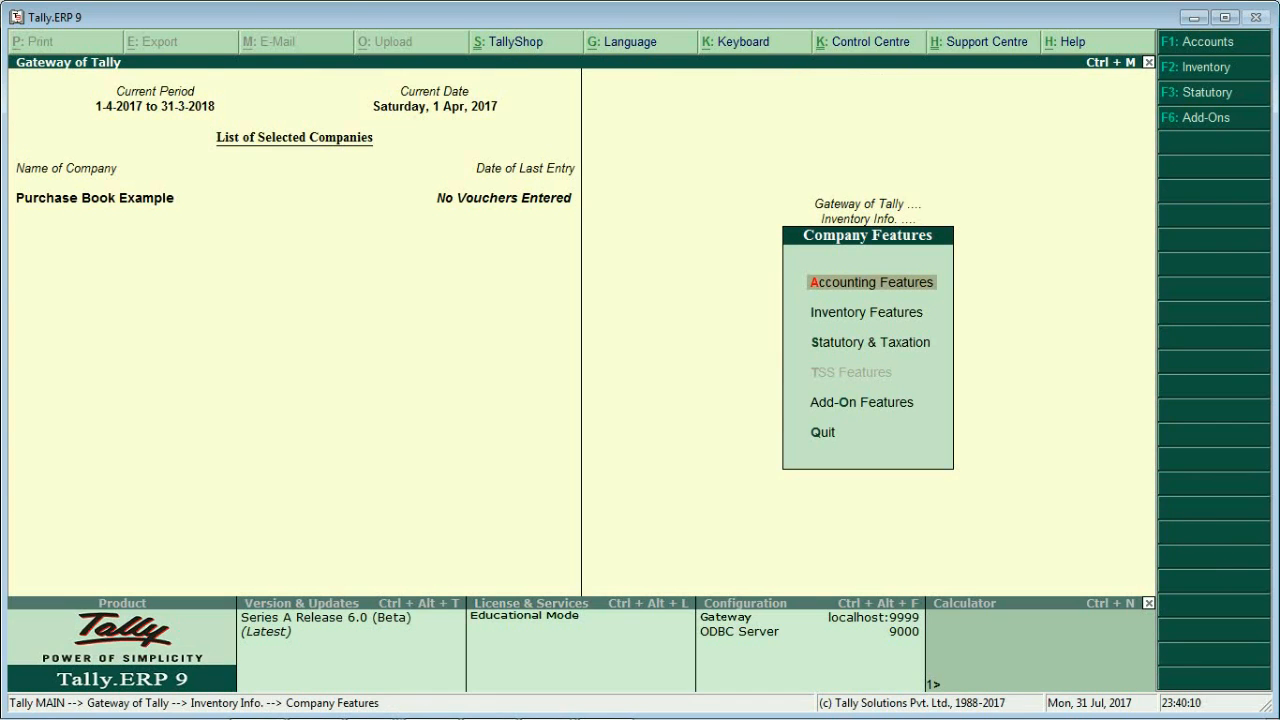
key("i")
key("Return")
key("Return")
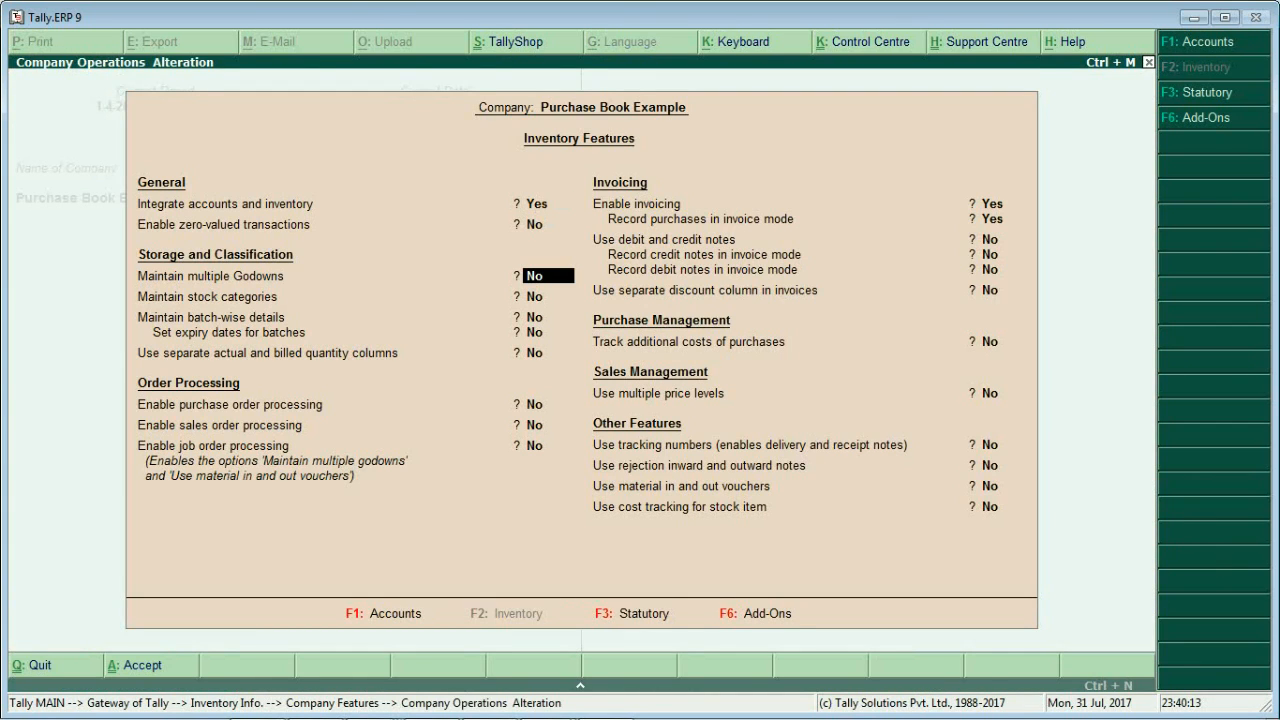
type("yes")
key("Return")
type("yes")
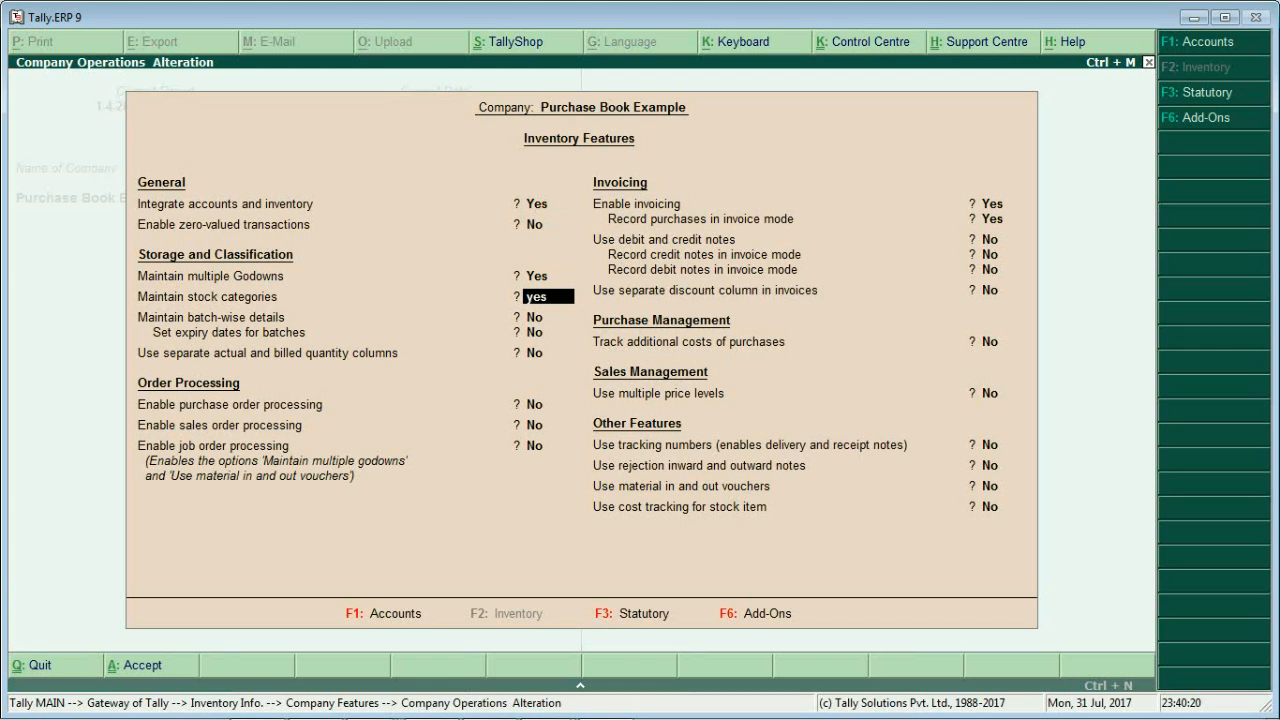
key("Return")
Step: Enable the separate discount column in invoices, save the inventory features and return to the Inventory Info. masters
key("Return")
key("Return")
key("Return")
key("Return")
key("Return")
key("Return")
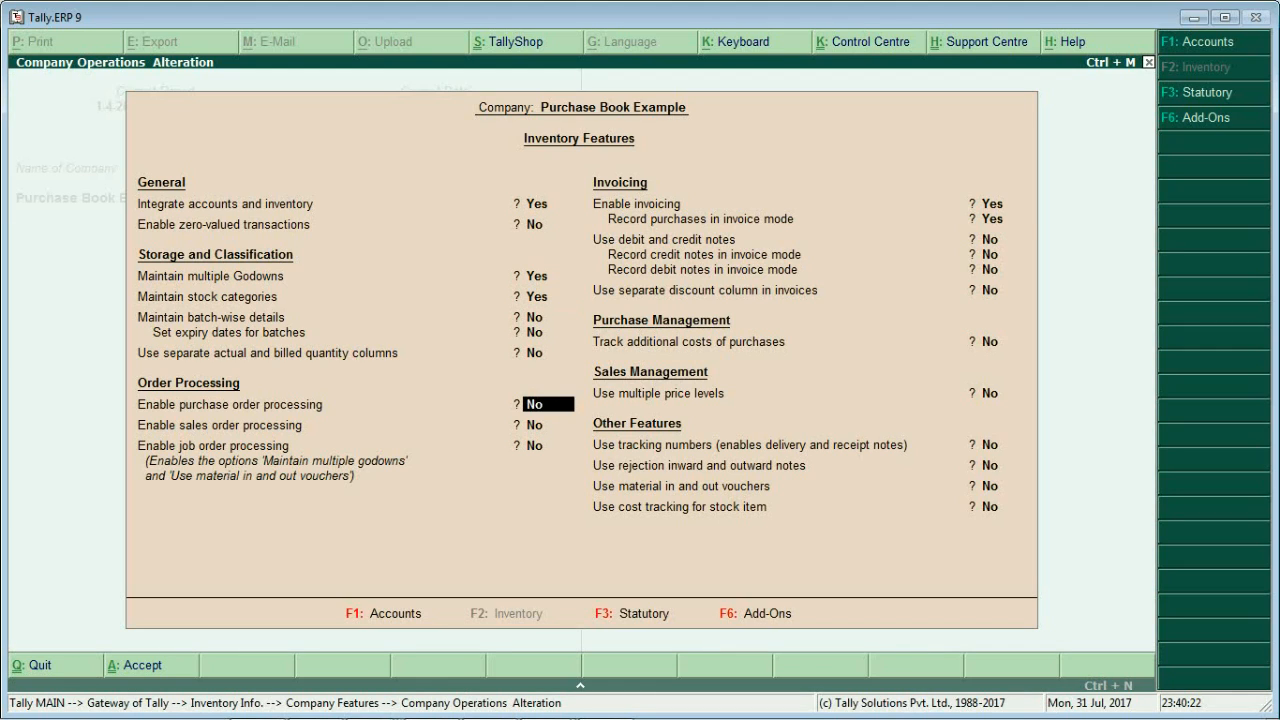
key("Return")
key("Return")
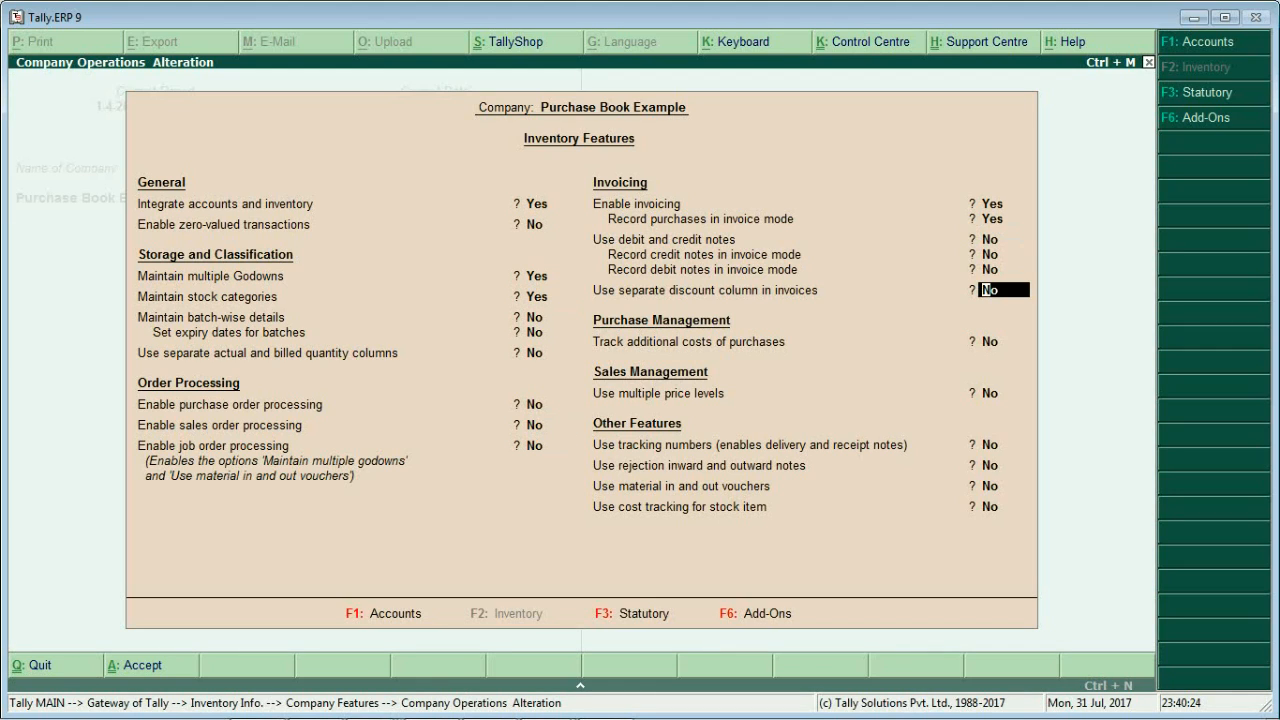
type("yes")
key("Return")
key("Return")
key("Return")
key("Return")
key("Return")
key("Return")
key("Return")
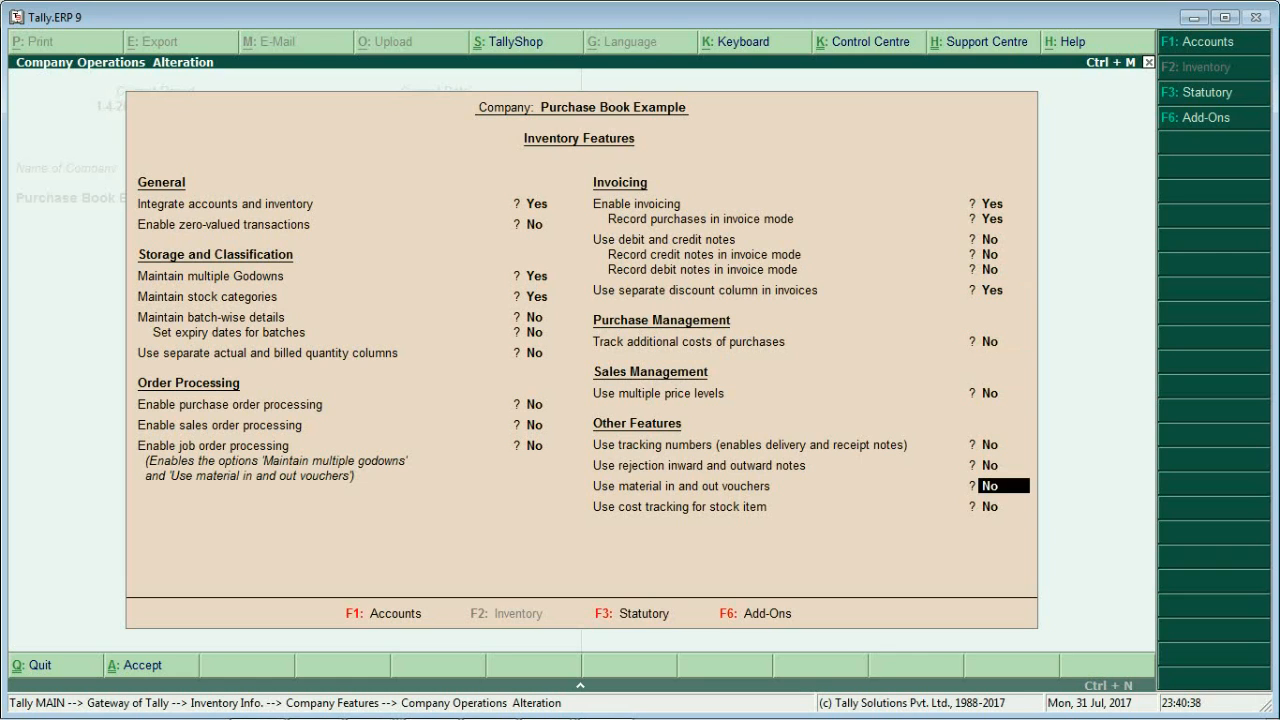
key("Return")
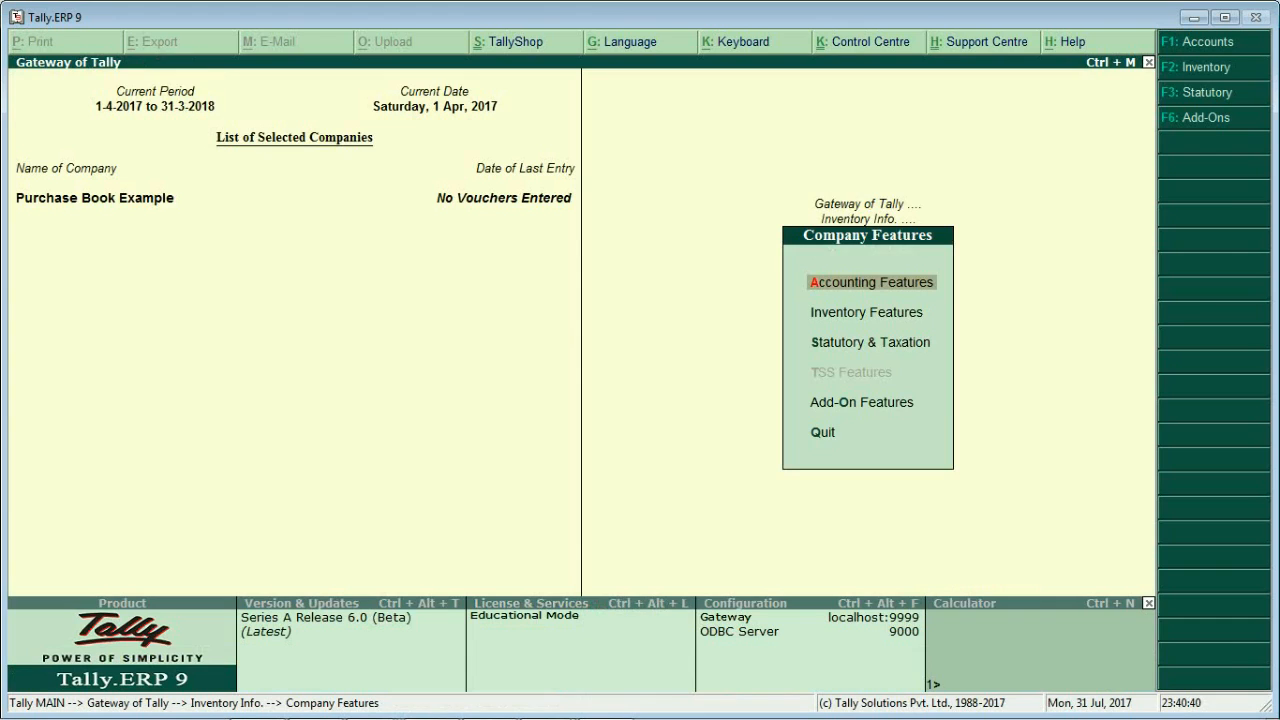
key("Escape")
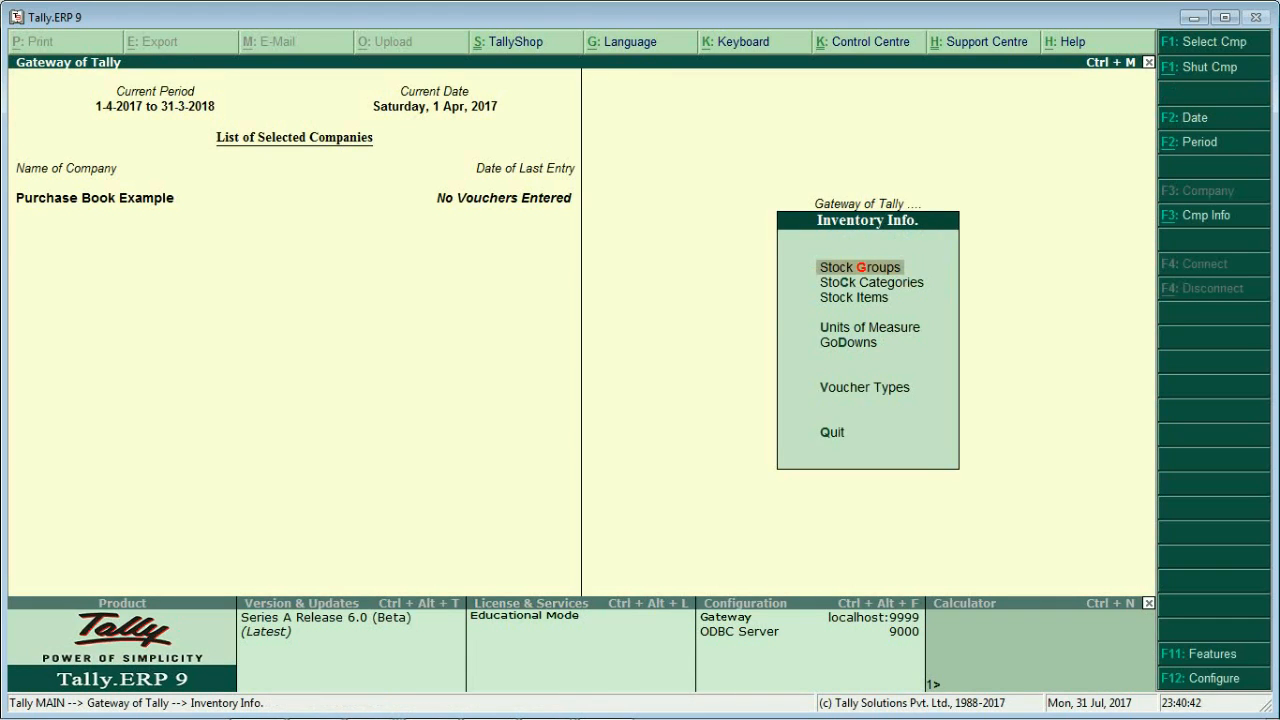
Step: Create a single stock group named Computer with default settings and return to the inventory masters
key("Return")
key("Return")
type("Computer")
key("Return")
key("Return")
key("Return")
key("Return")
key("Return")
key("Escape")
key("Return")
key("Escape")
Step: Create a simple unit of measure with the symbol pcs and 0 decimal places
key("Down")
key("Down")
key("Down")
key("Return")
key("Return")
type("pcs")
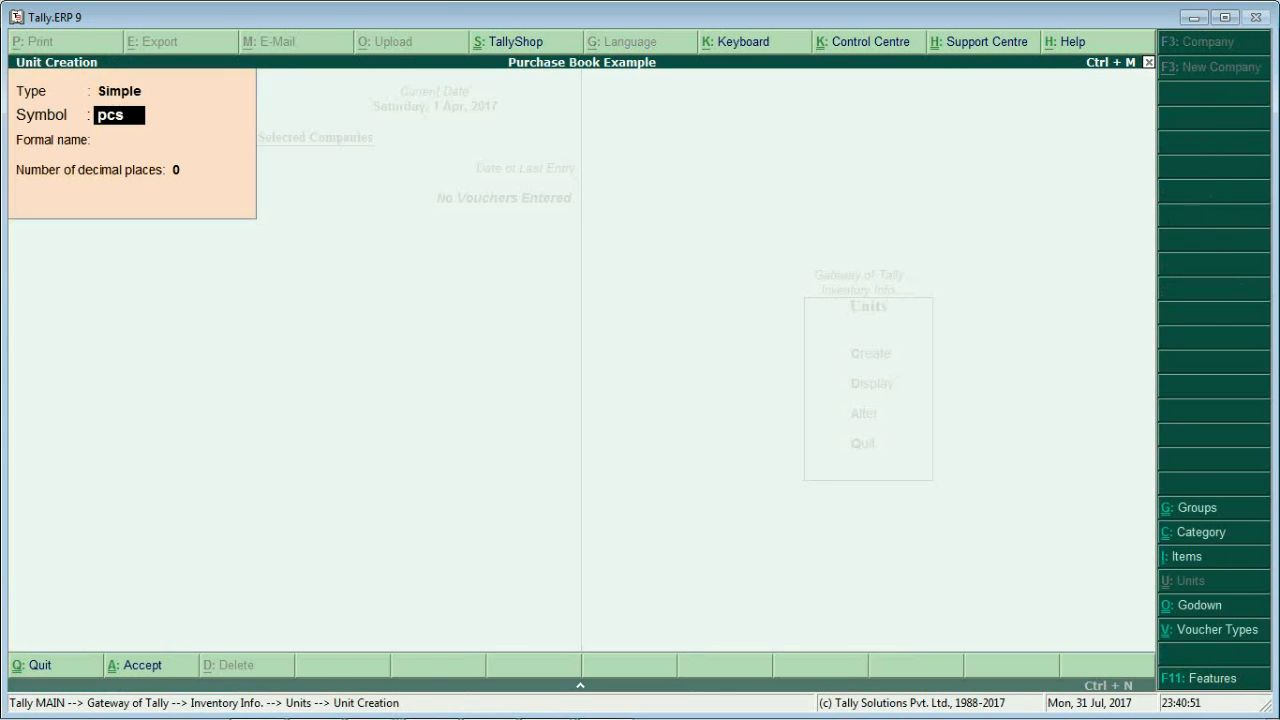
key("Return")
key("Return")
key("Return")
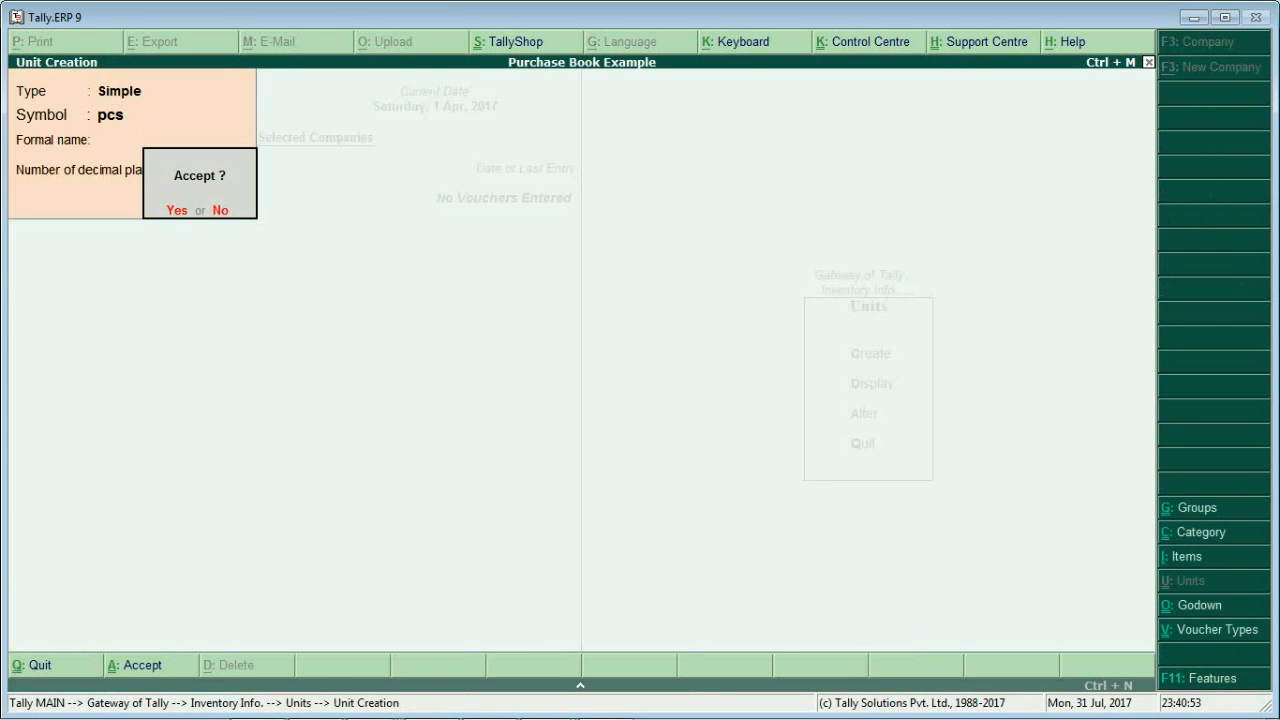
key("n")
key("Escape")
key("Return")
Step: Create a godown named Laxmi Nagar under Primary
key("Down")
key("Return")
key("Return")
type("Laxmi Nagar")
key("Return")
key("Return")
key("Return")
key("Return")
key("Return")
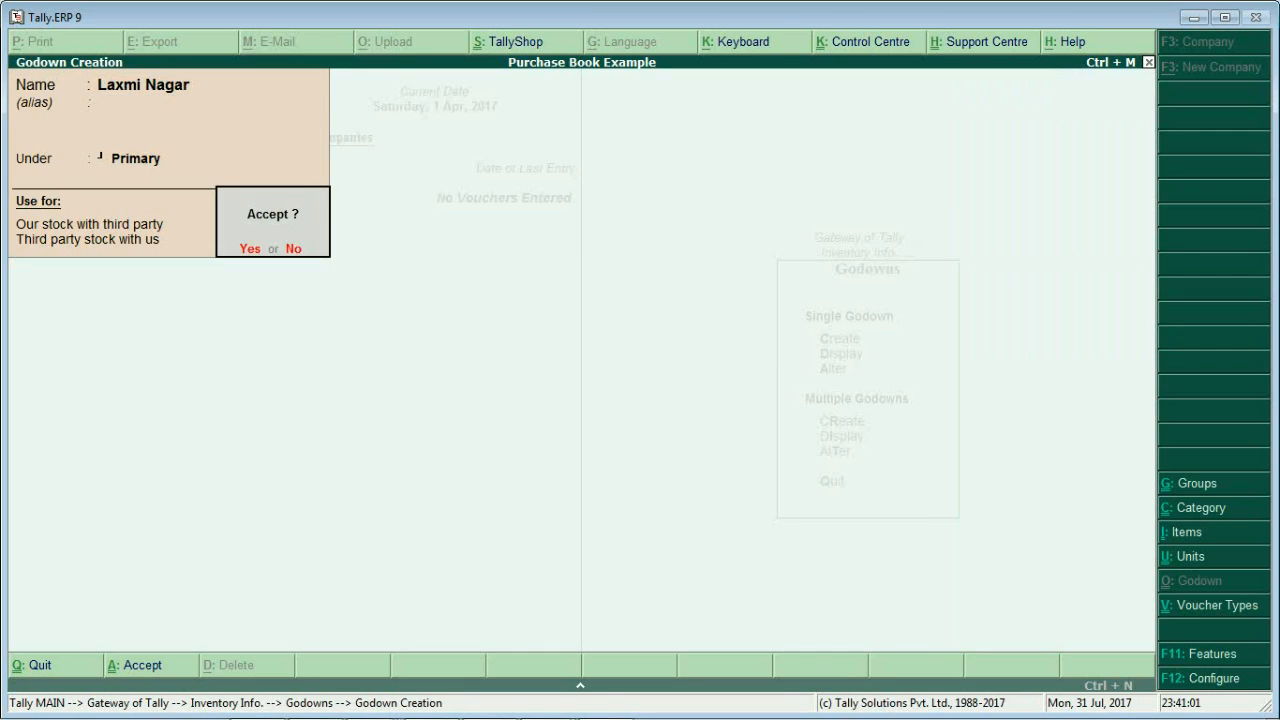
key("Return")
Step: Create a second godown named Noida Sec-12 under Primary and return to the inventory masters
type("Noida S")
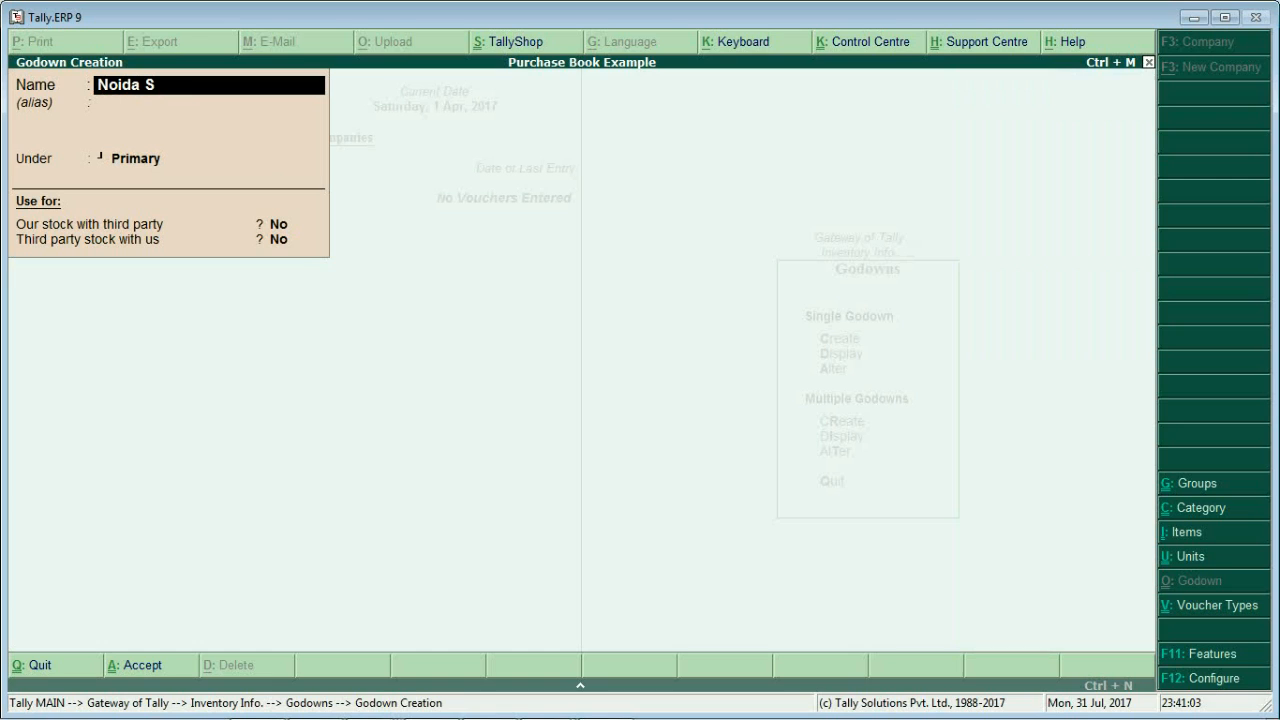
type("ec-12")
key("Return")
key("Return")
key("Return")
key("Return")
key("Return")
key("Escape")
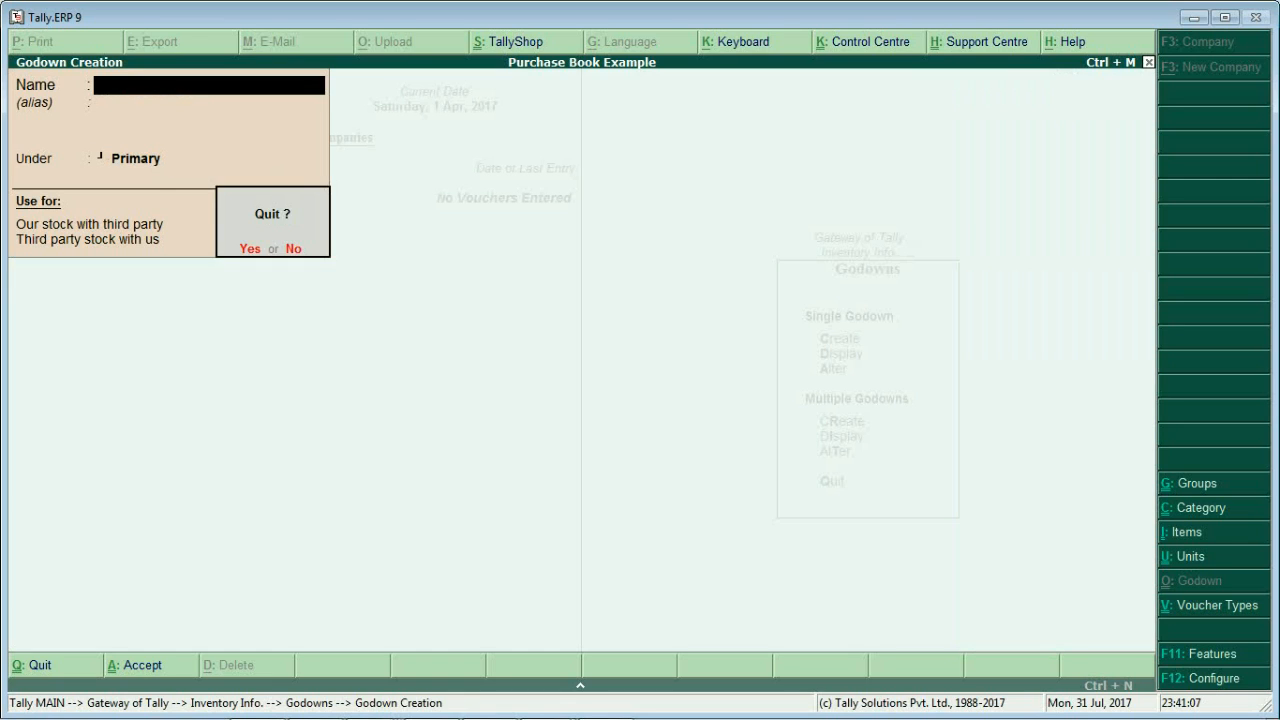
key("Return")
key("Escape")
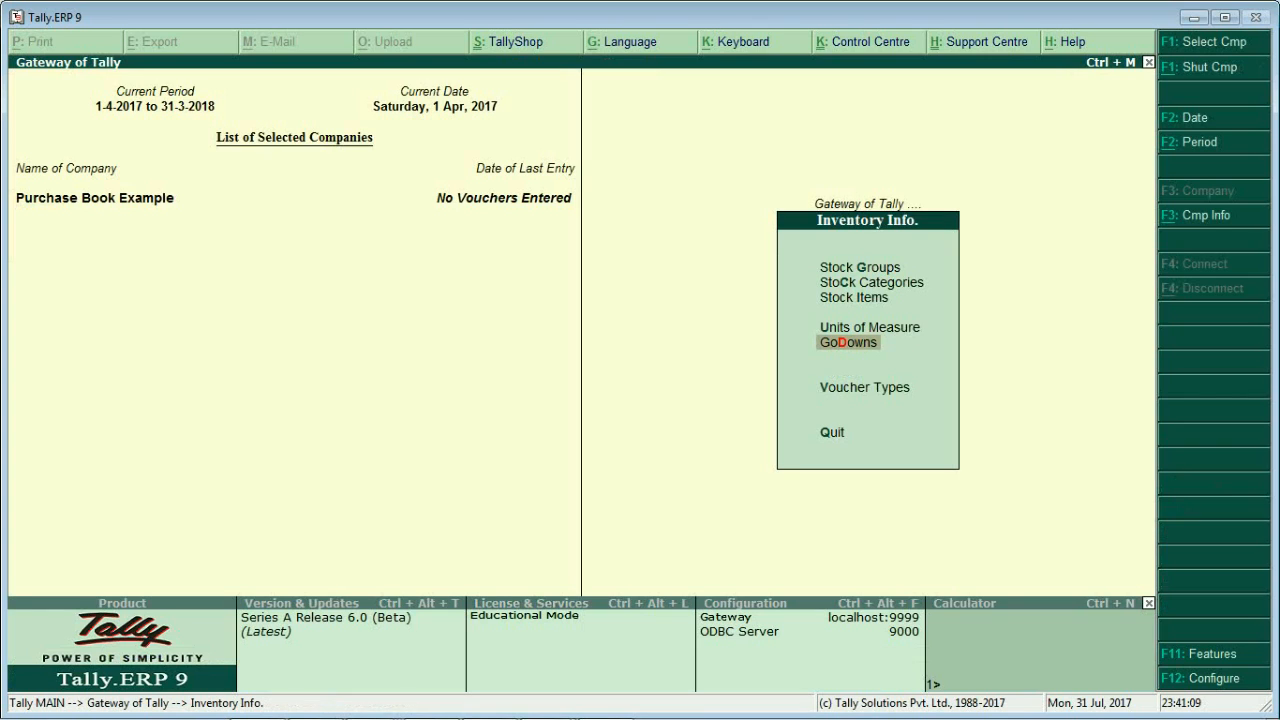
Step: Start creating a single stock category and check the brand names in the Word document's purchase book example
key("Up")
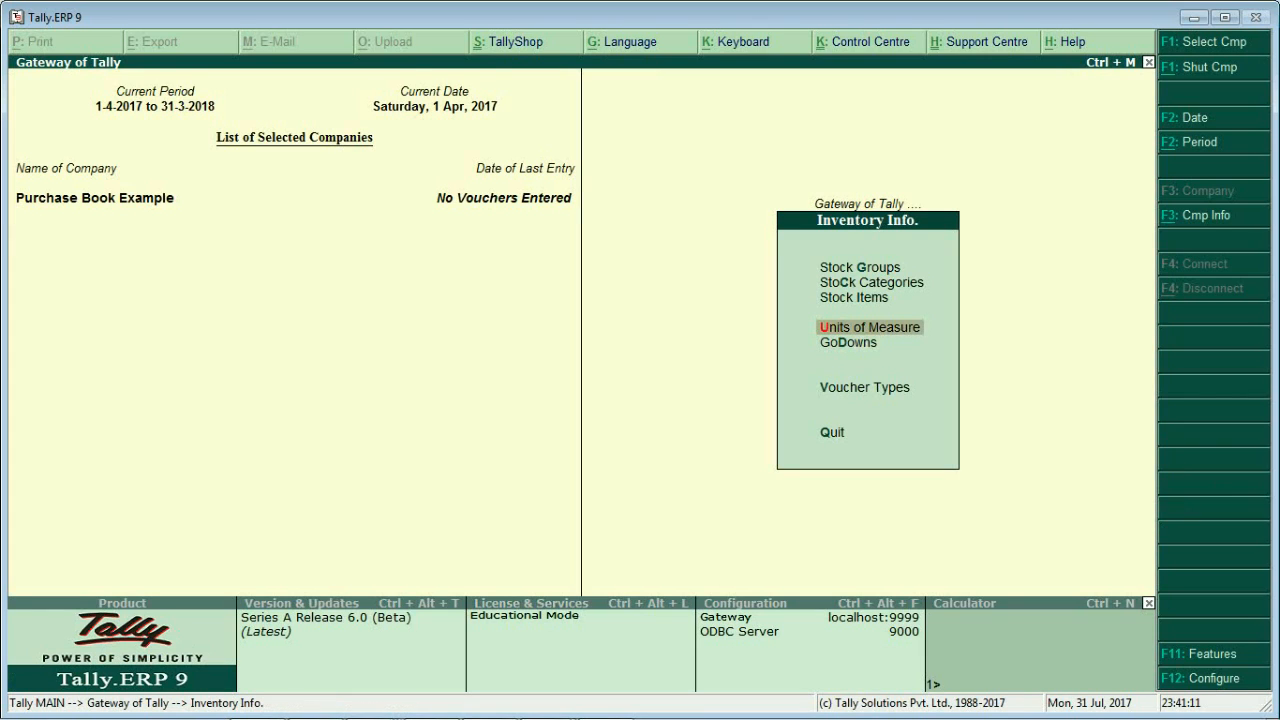
key("Up")
key("Up")
key("Return")
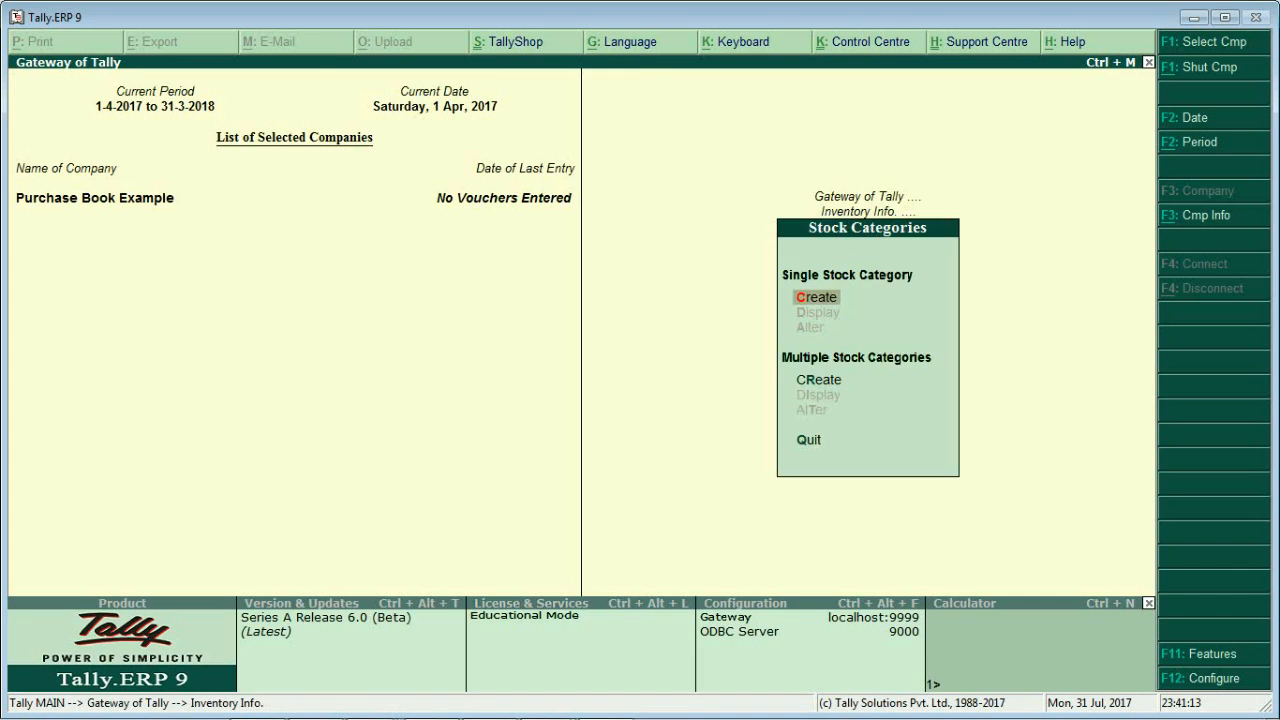
key("Return")
key("alt+Tab")
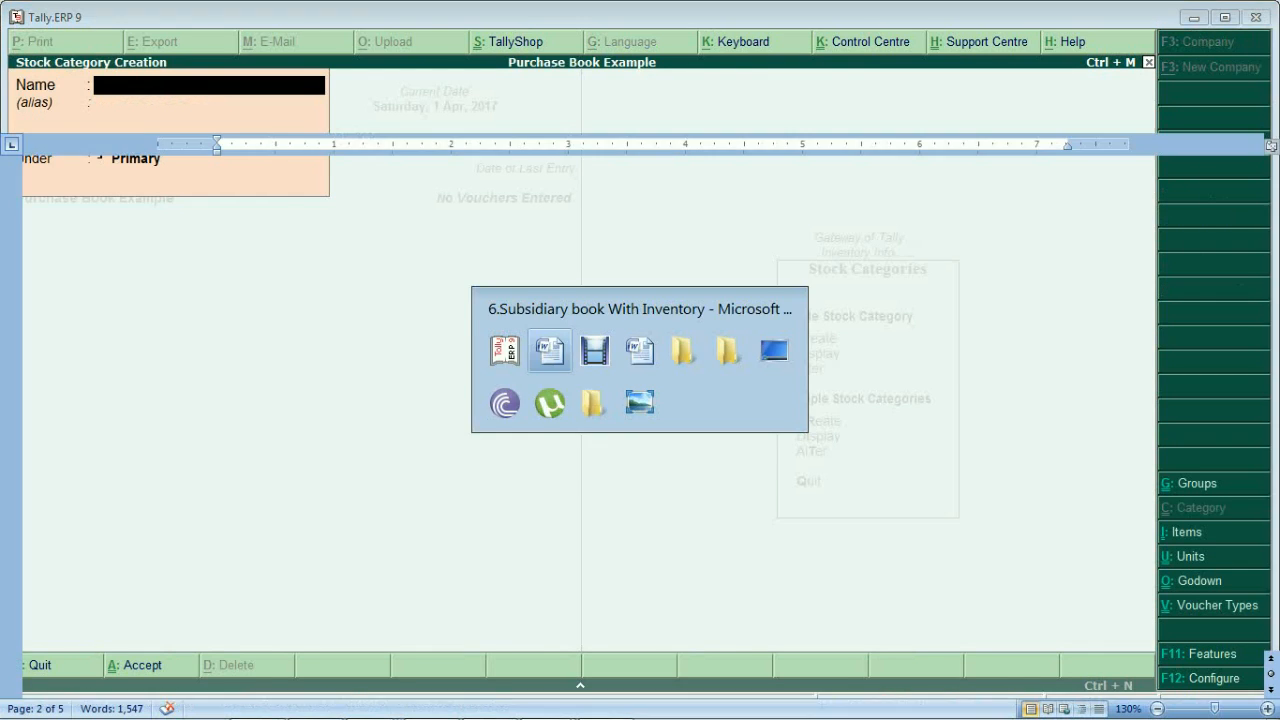
scroll(224, 276, "down", 1)
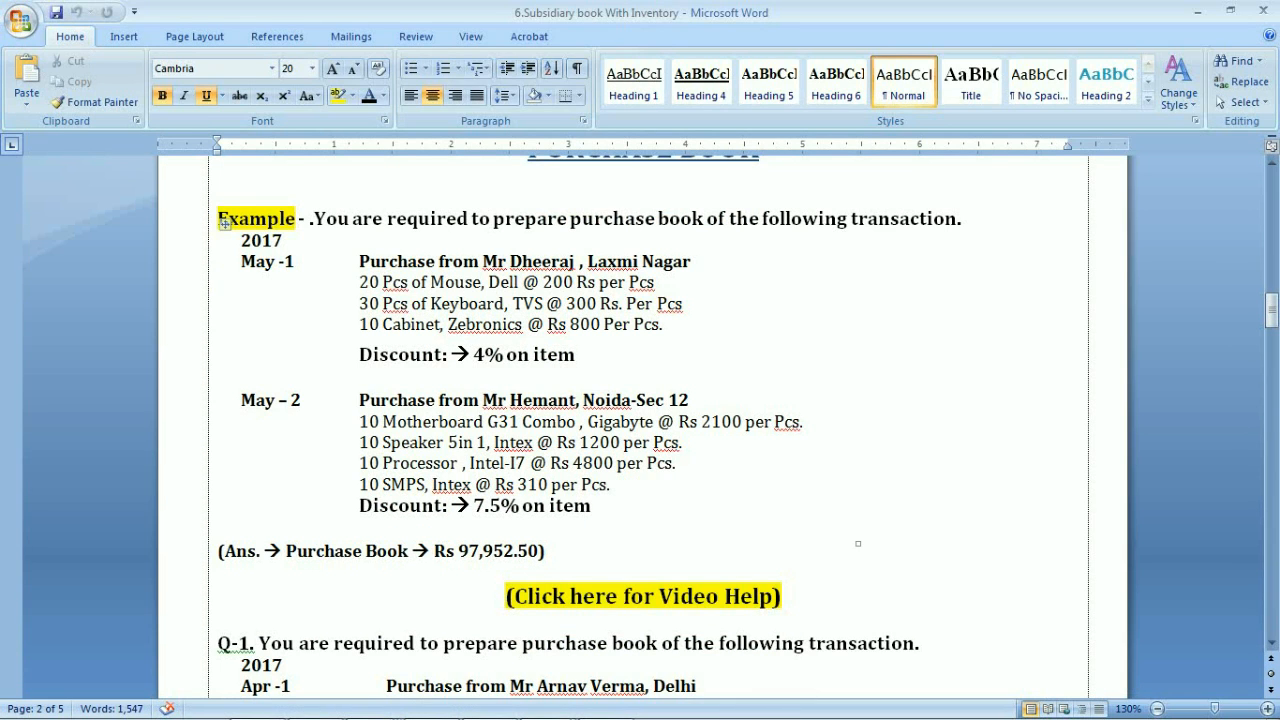
key("alt+Tab")
Step: Create the stock categories Dell and Tvs, both under Primary
type("Dell")
key("Return")
key("Return")
type("T")
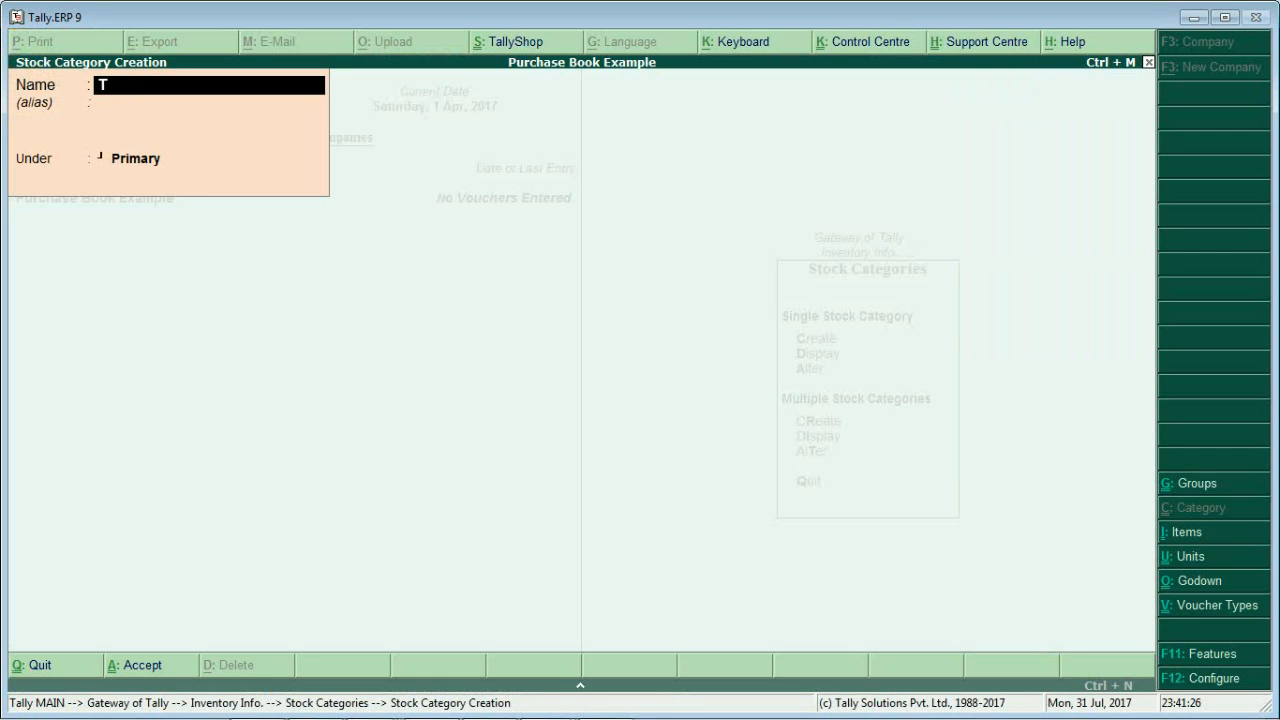
type("vs")
key("Return")
key("Return")
key("Return")
Step: Create the stock category Zebronics under Primary and return to the inventory masters
type("Zebronics")
key("Return")
key("Return")
key("Return")
key("Return")
key("Escape")
key("y")
key("Escape")
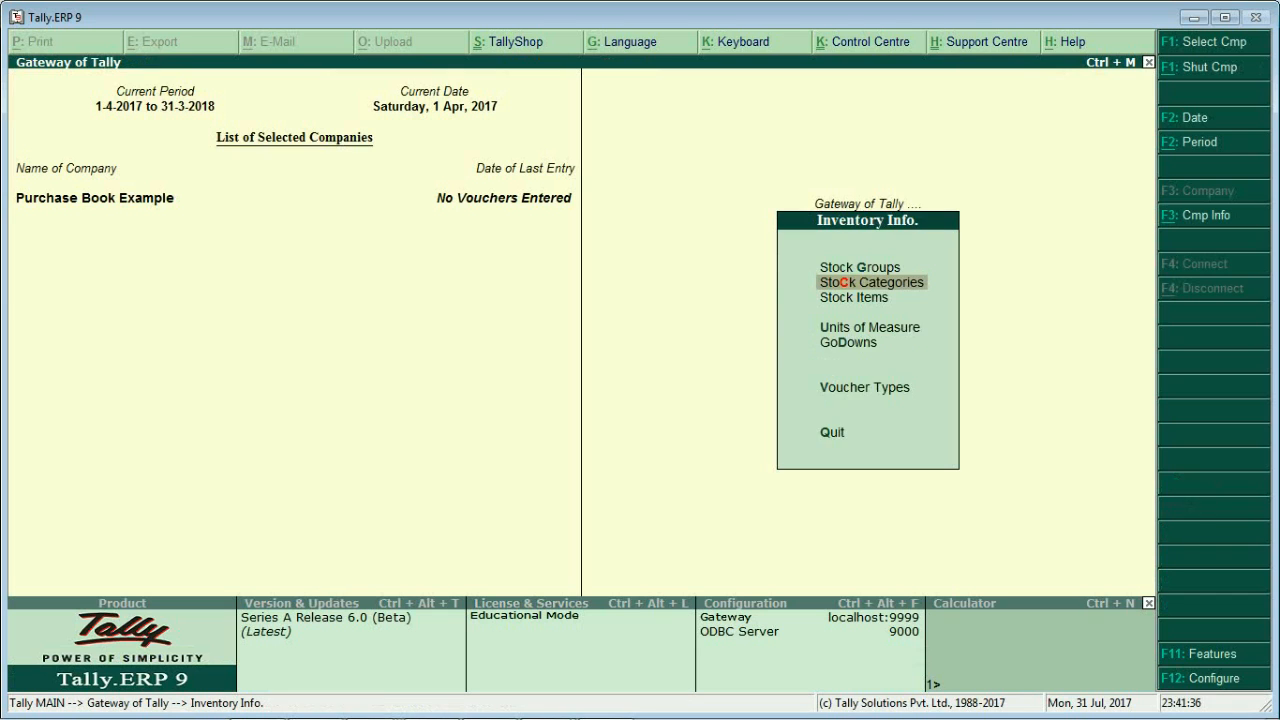
Step: Reopen single stock category creation and check the brands of the May 2 purchase in the Word document
key("Return")
key("Return")
key("alt+Tab")
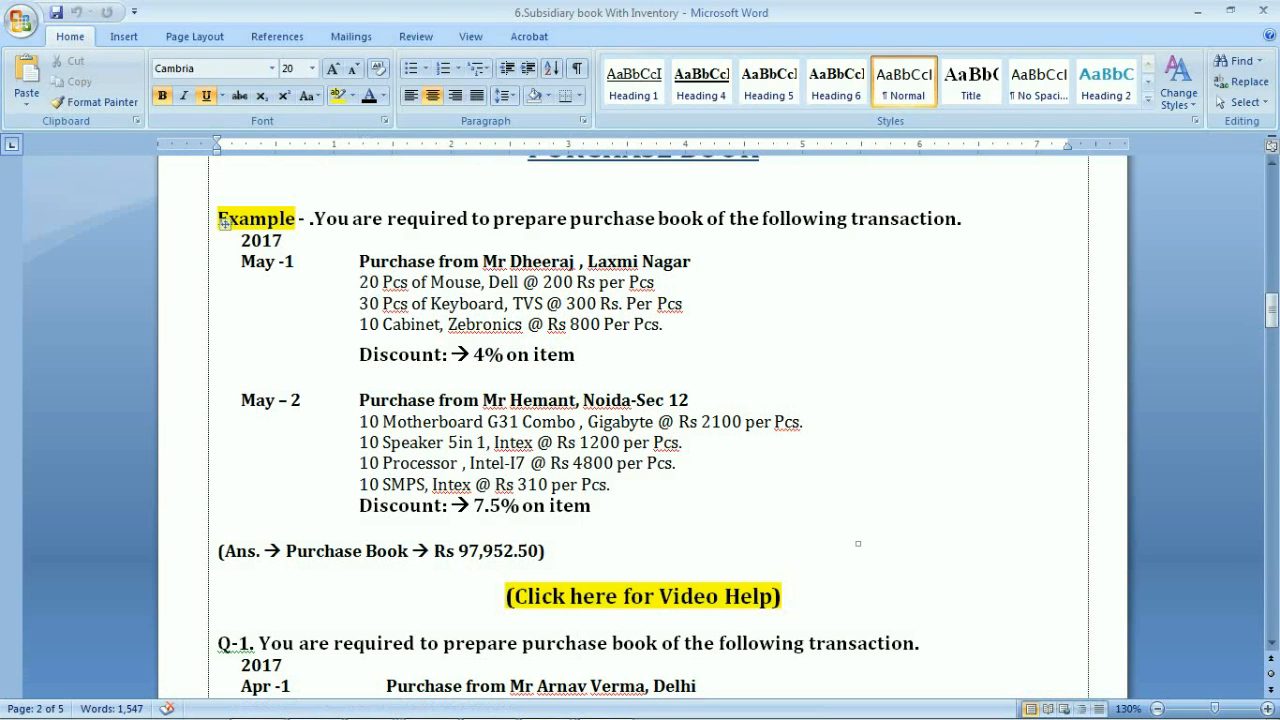
scroll(556, 656, "down", 2)
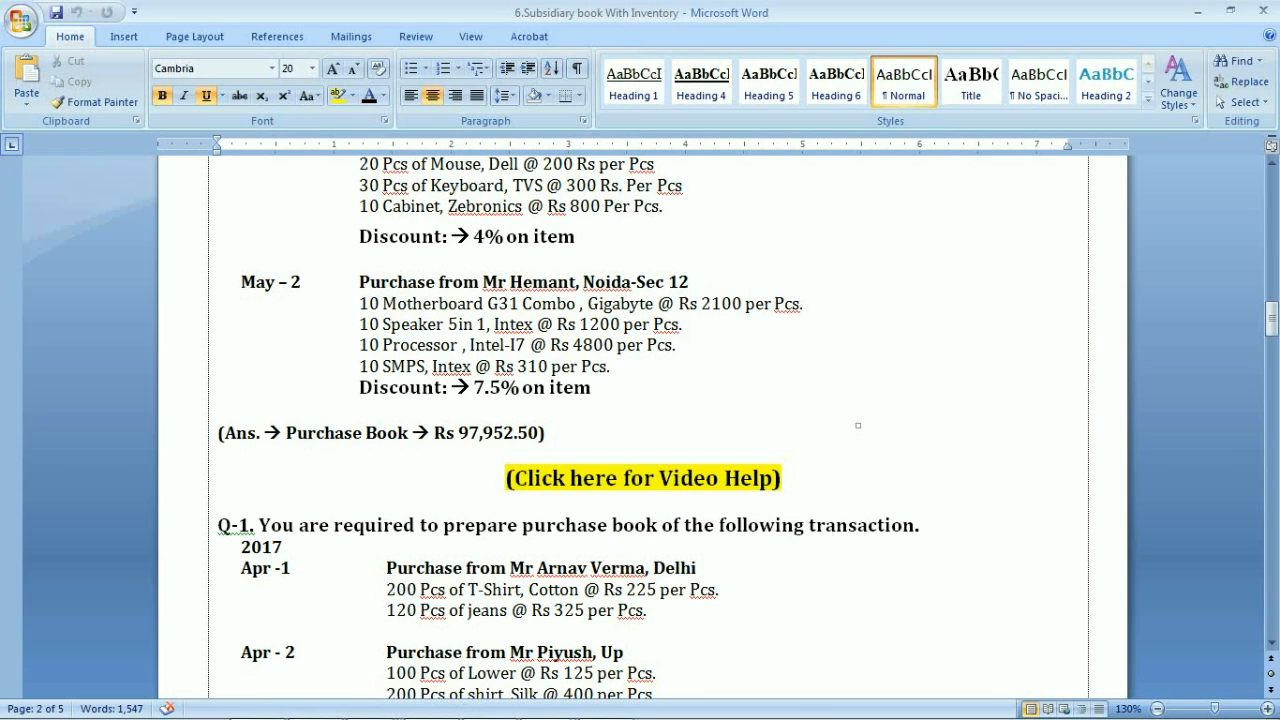
key("alt+Tab")
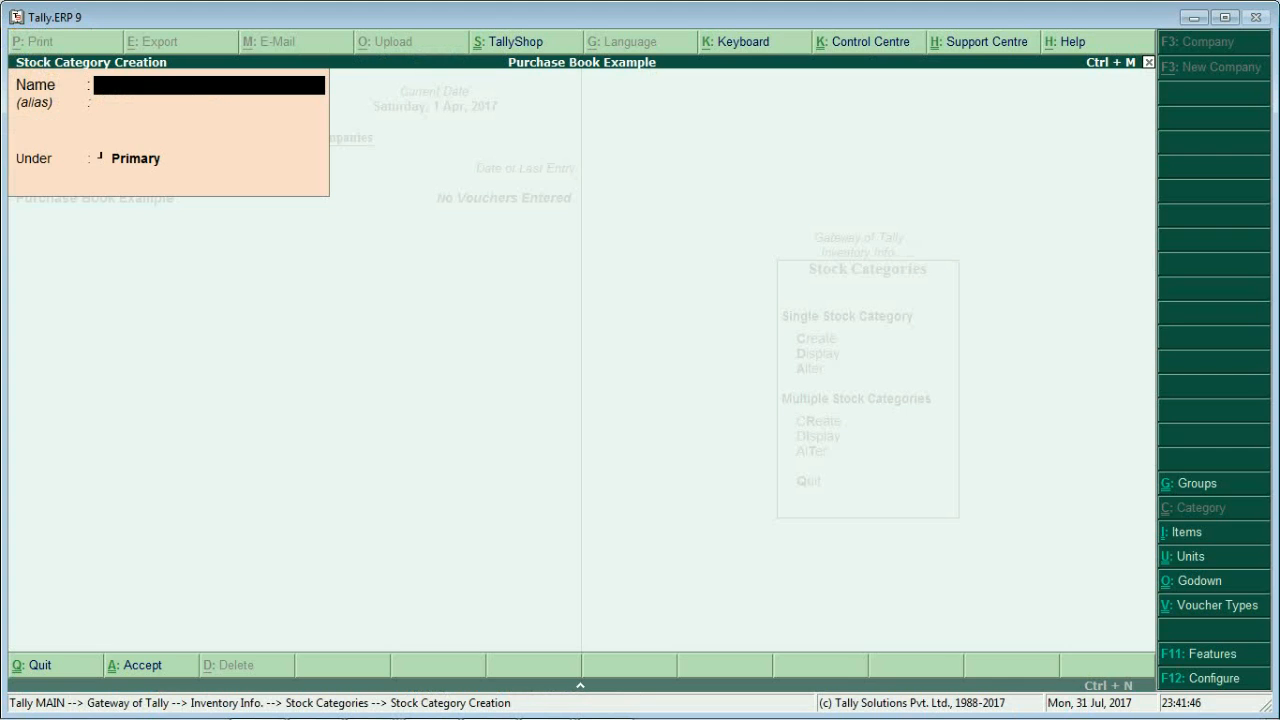
Step: Create the stock categories Intex and Intel-I7, both under Primary
type("Intex")
key("Return")
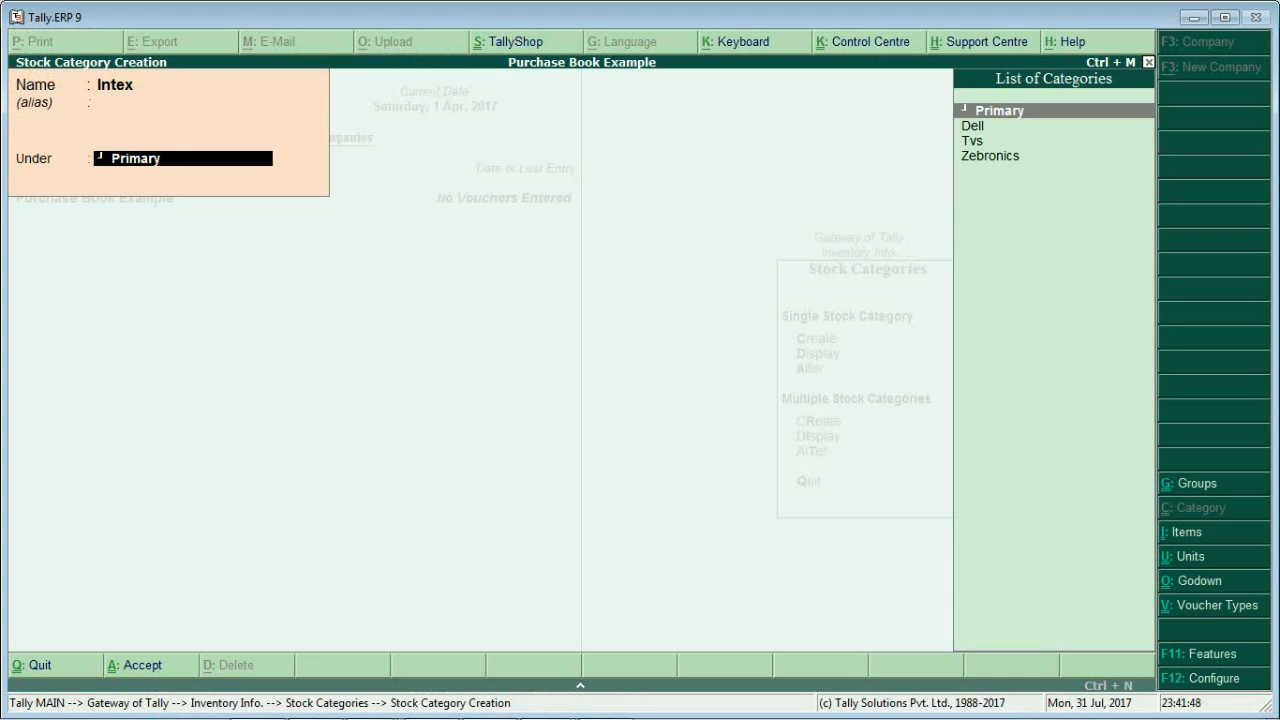
key("Return")
type("yIntel-i7")
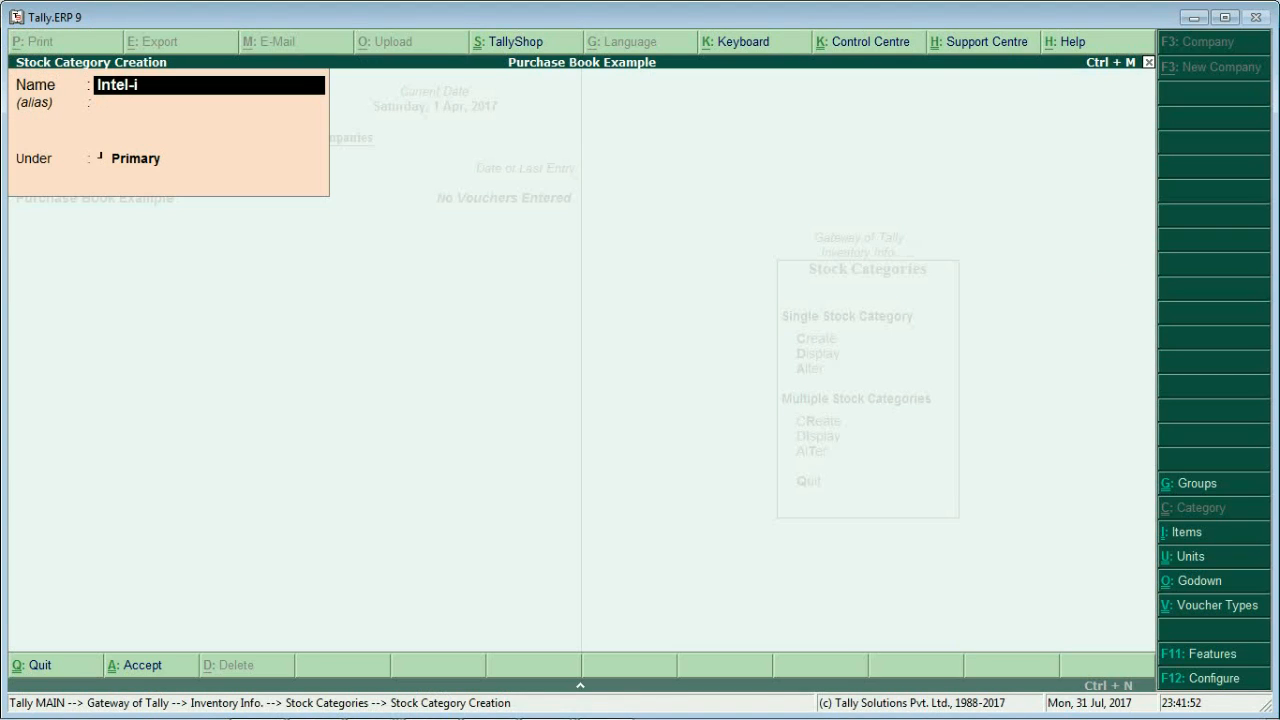
key("Return")
key("ctrl+a")
Step: Create the stock category Gigabyte under Primary and return to the inventory masters
type("Gigabyte")
key("Return")
key("ctrl+a")
key("y")
key("Escape")
key("y")
key("Escape")
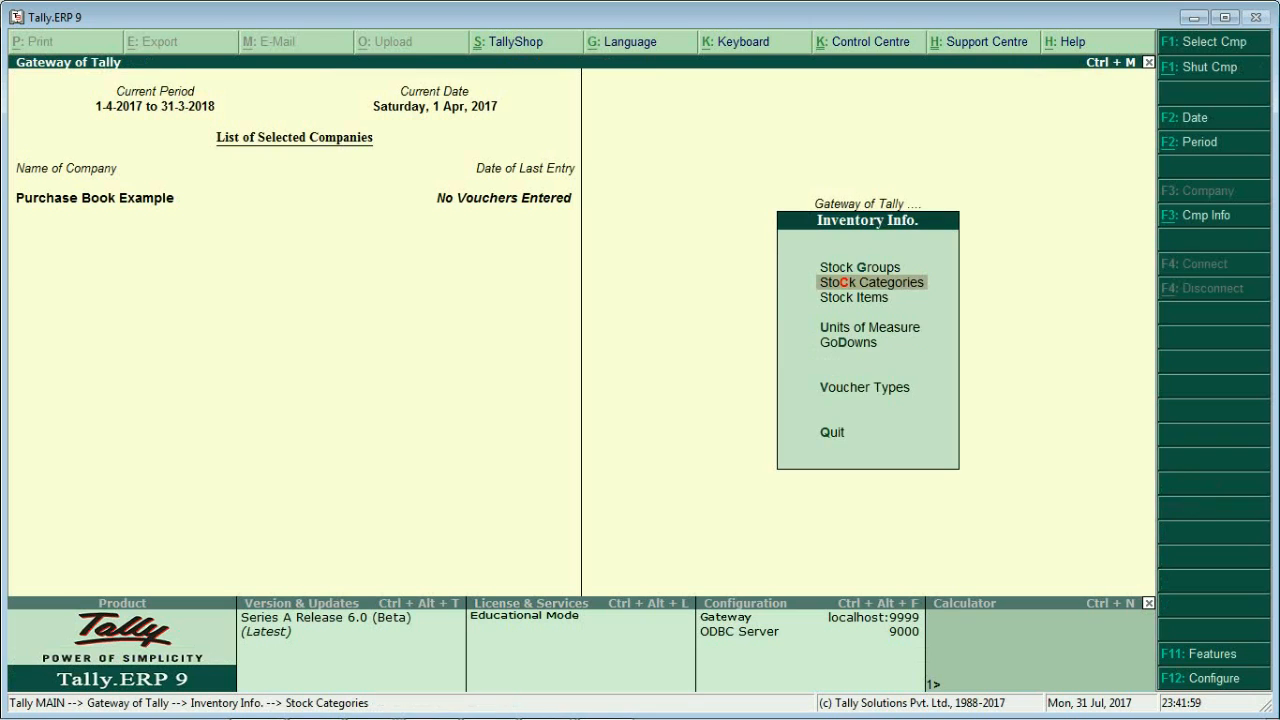
Step: Start creating a single stock item and check the May 1 purchase items in the Word document
key("Down")
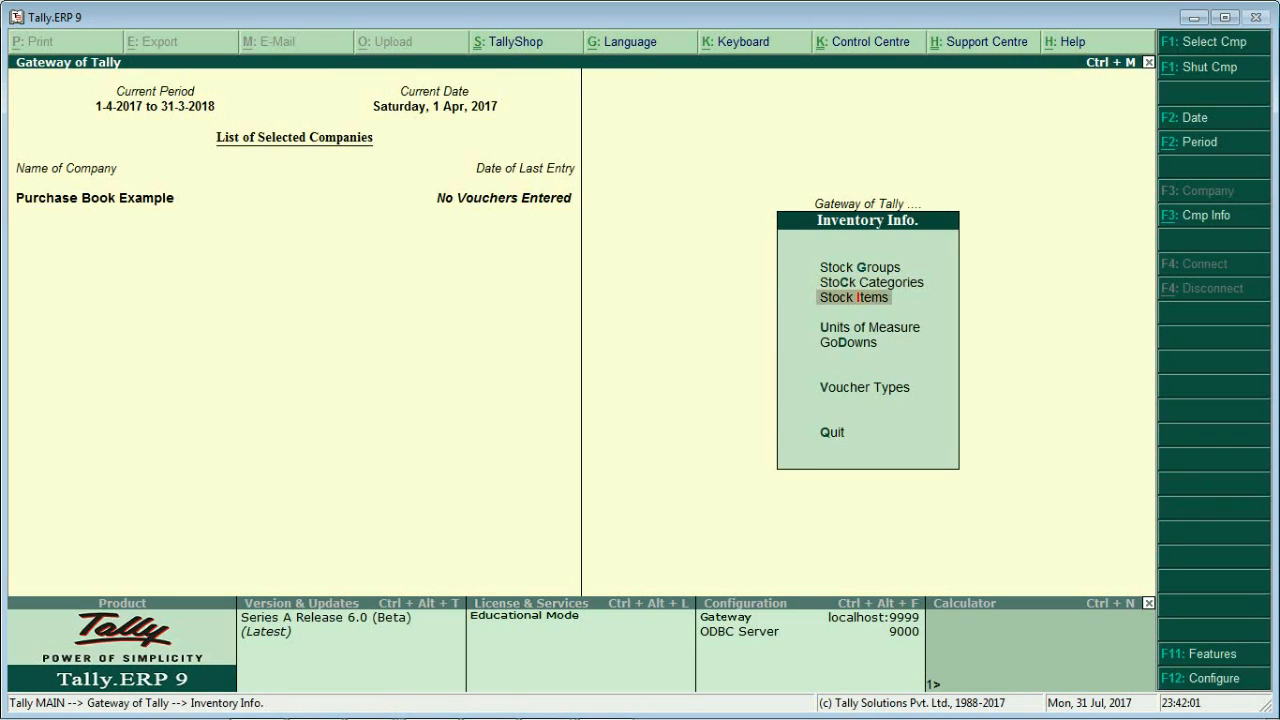
key("Return")
key("Return")
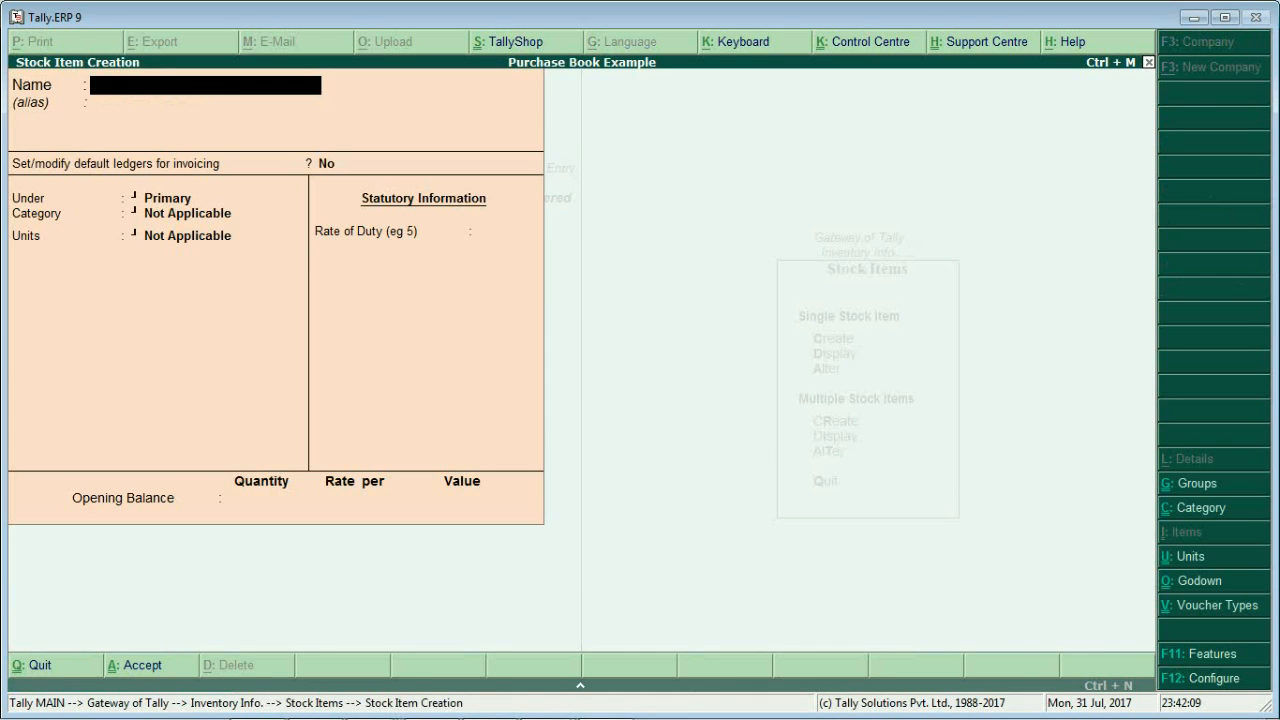
key("alt+Tab")
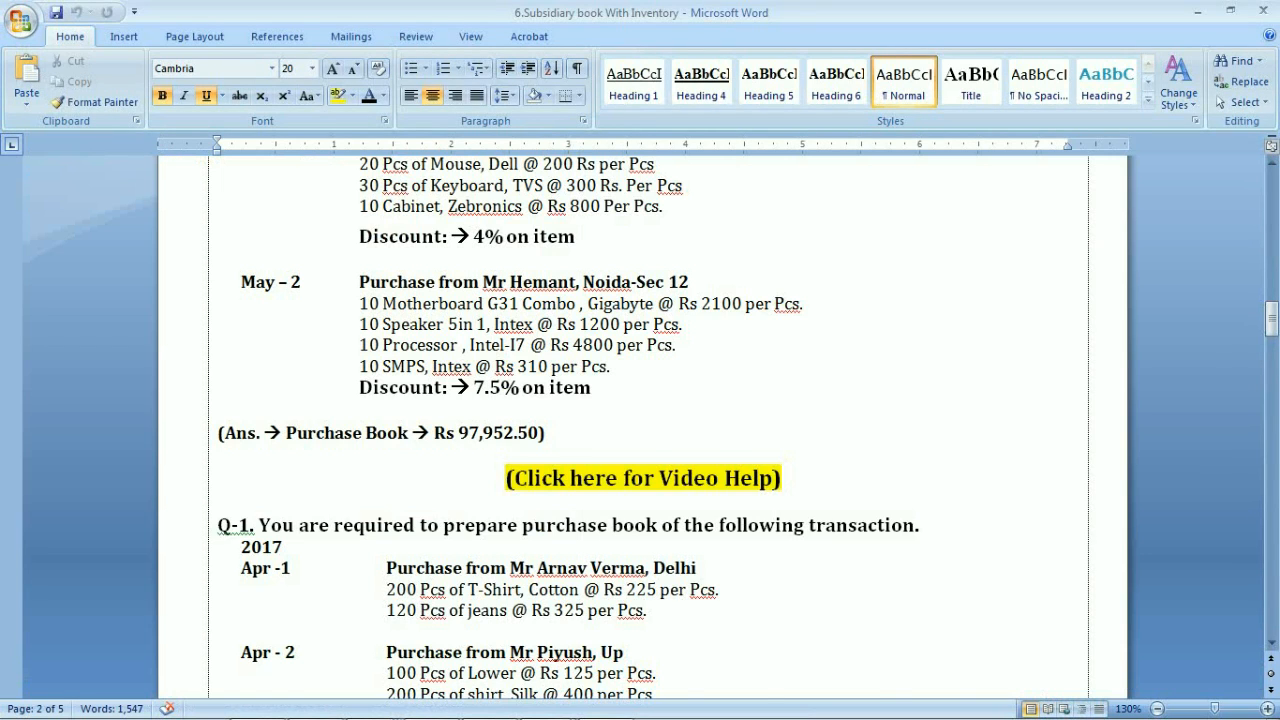
scroll(640, 420, "up", 3)
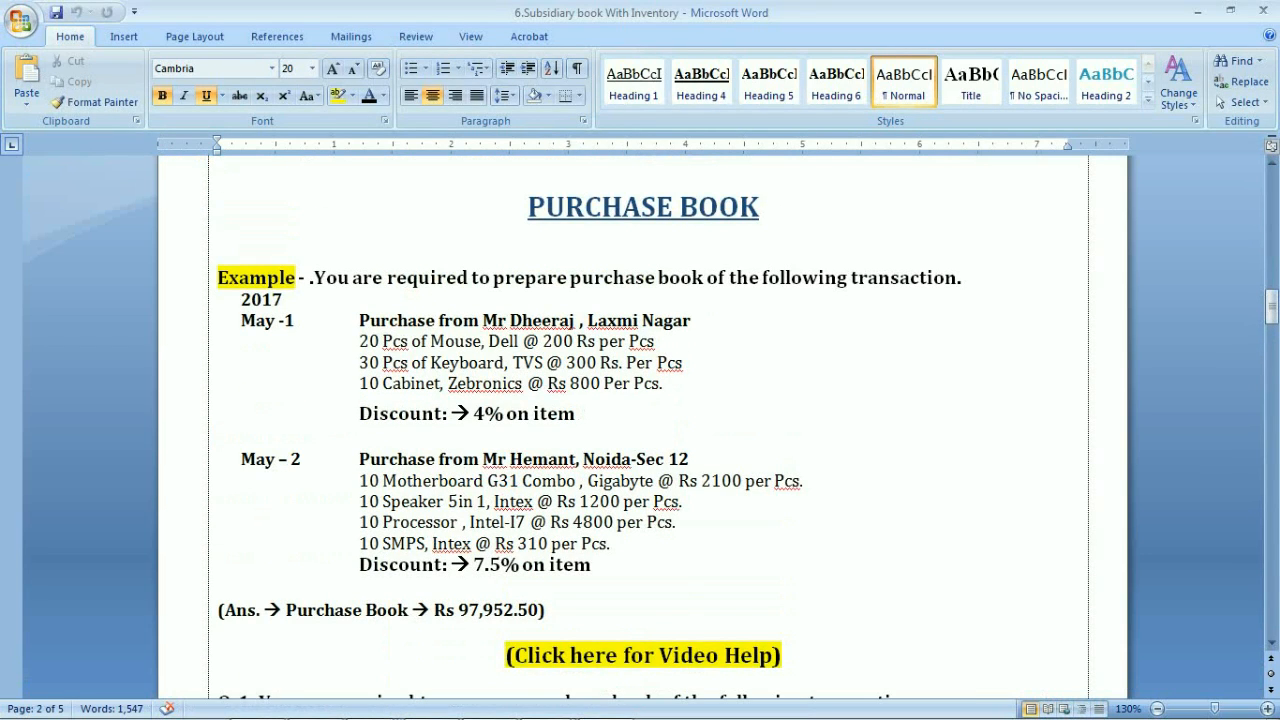
key("alt+Tab")
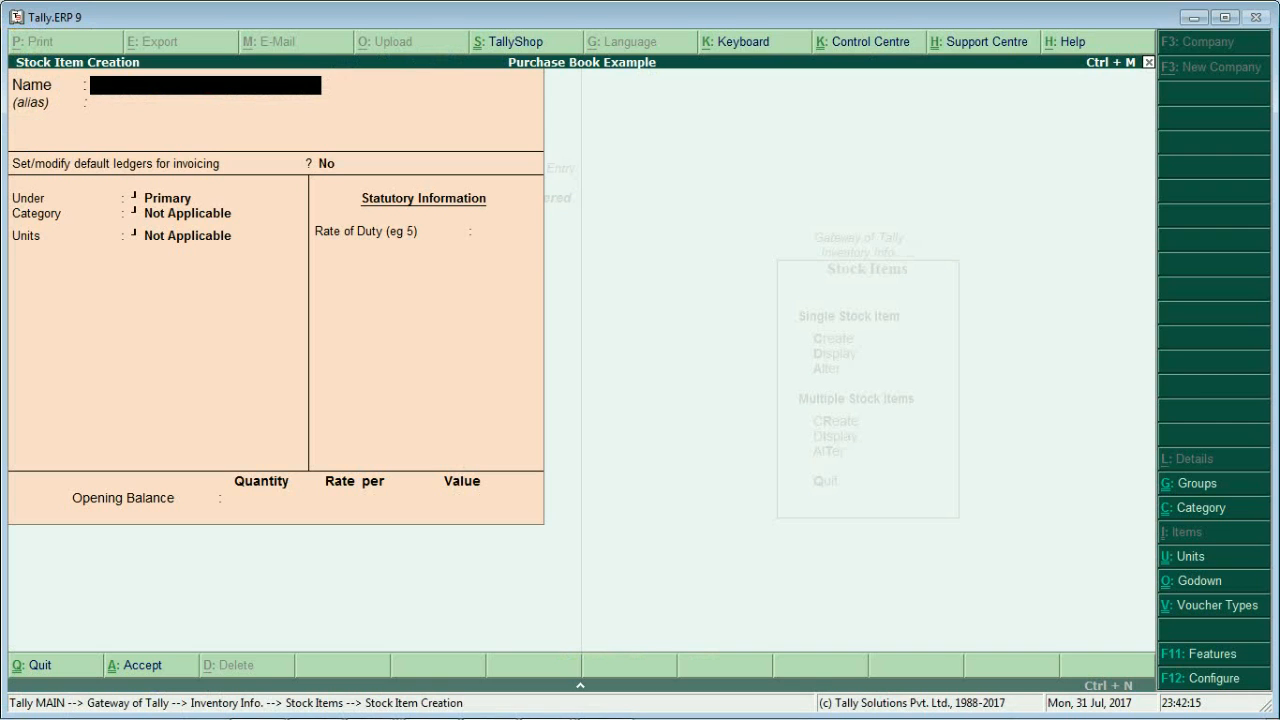
Step: Name the new stock item Mouse, place it under the Computer group and assign it the category Dell
type("Mouse")
key("Return")
key("Return")
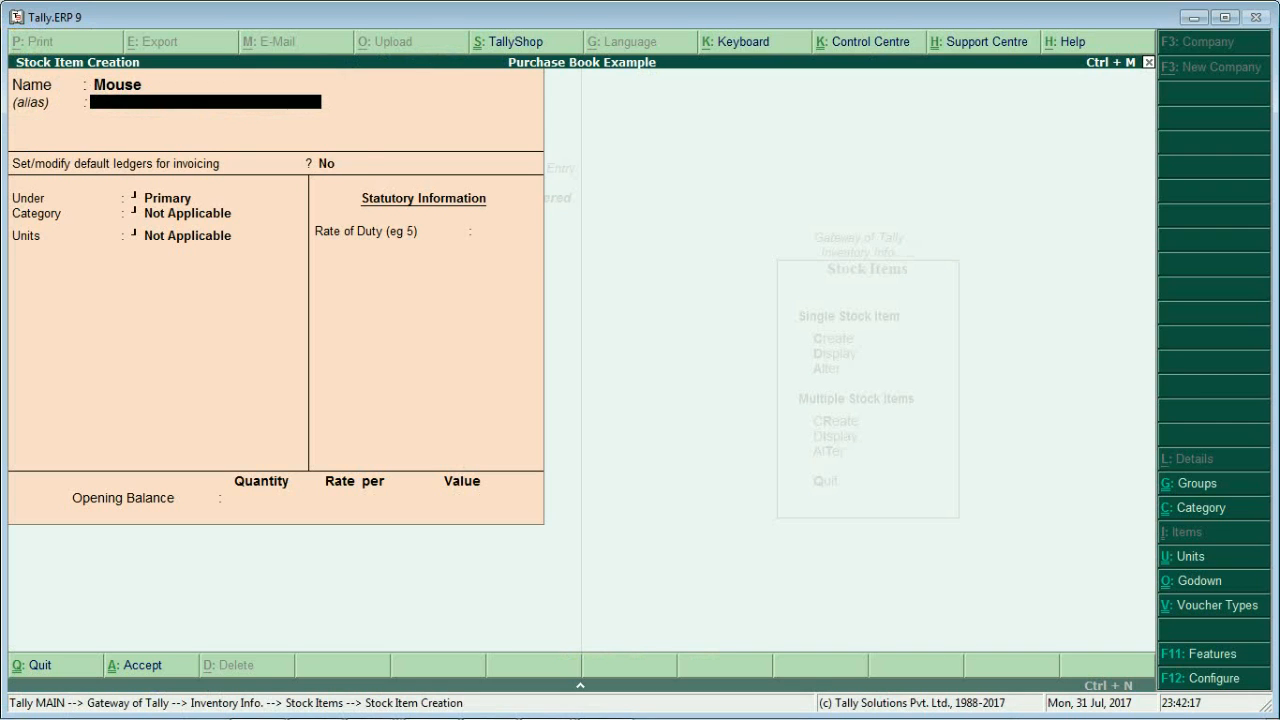
key("Return")
key("Down")
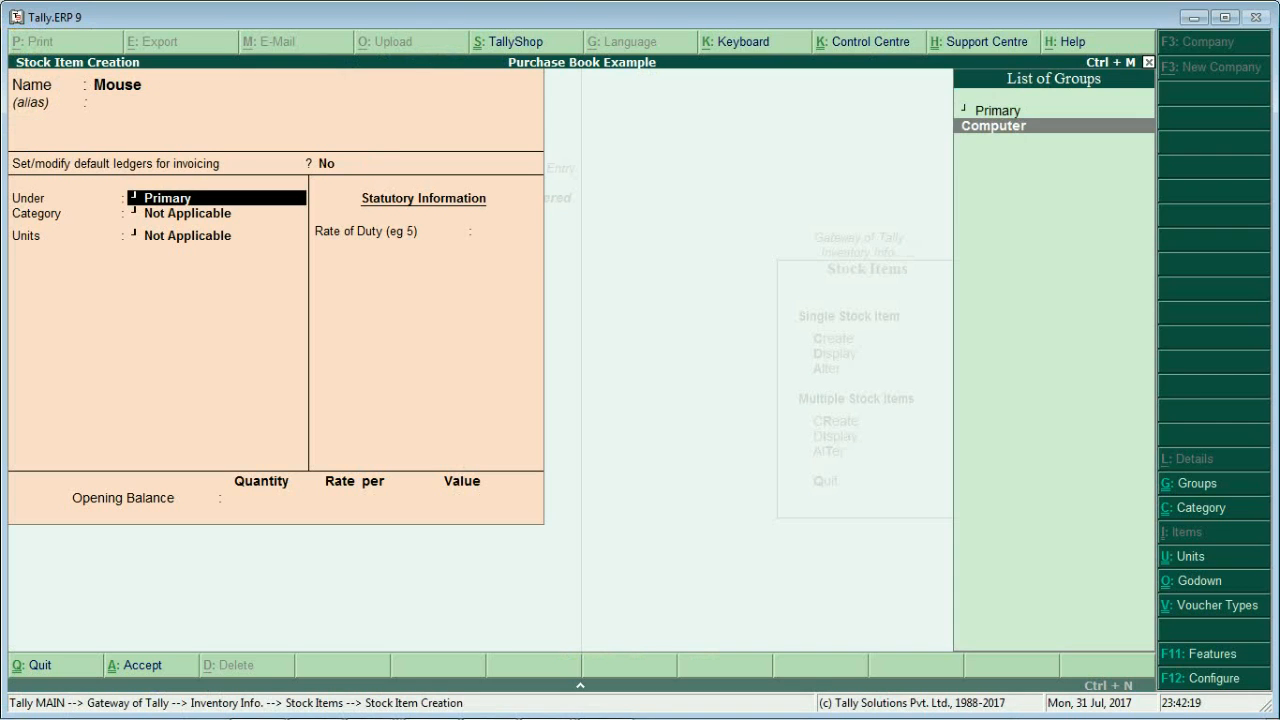
key("Return")
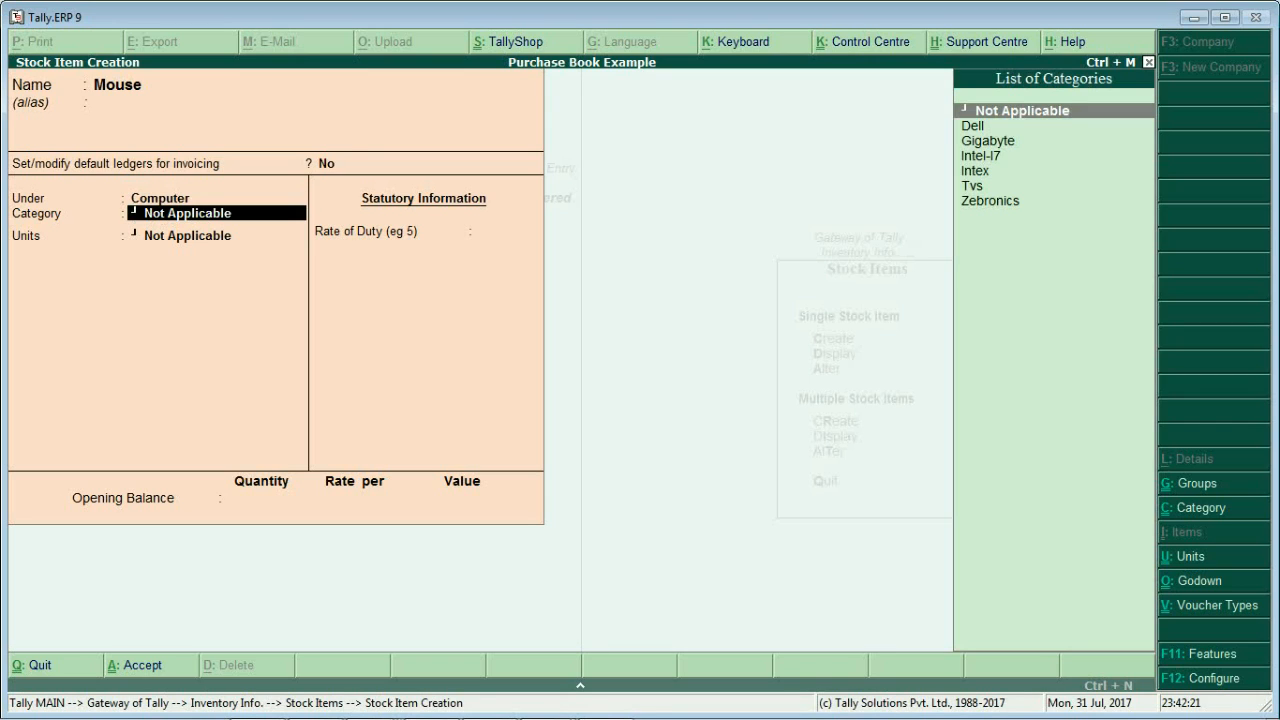
key("Down")
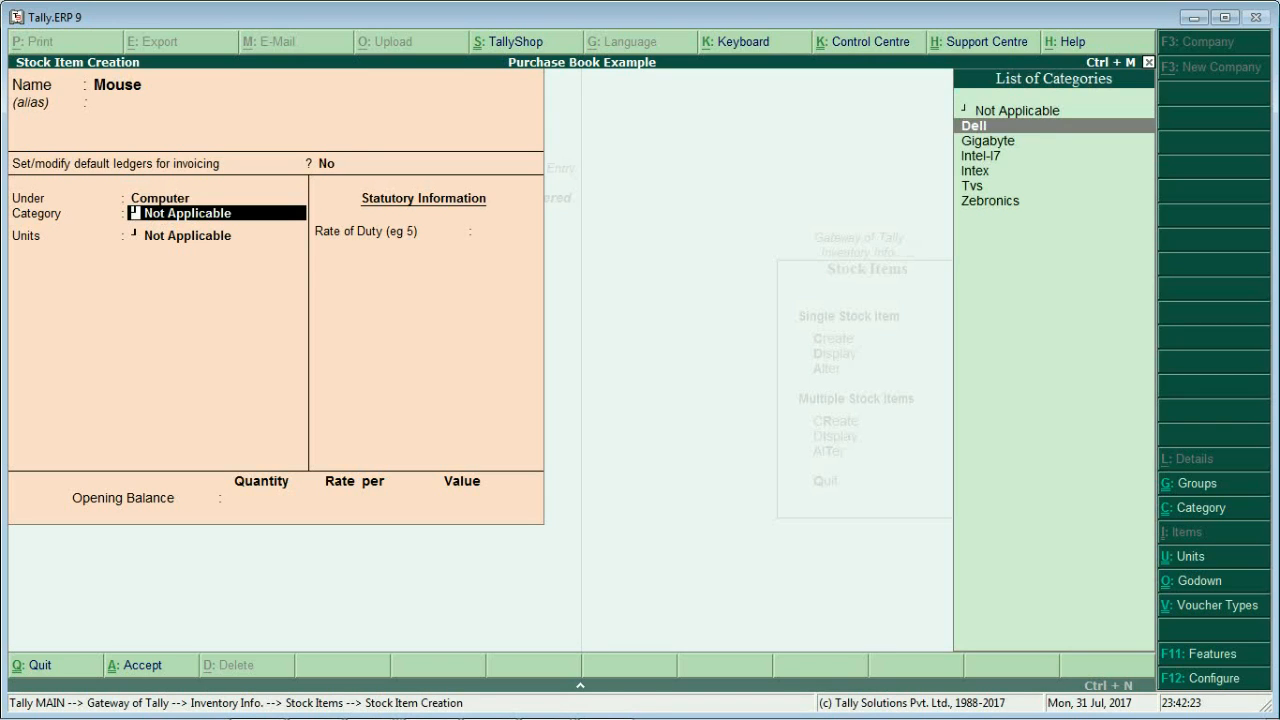
key("Return")
Step: Set the Mouse item's unit to pcs, leave its components and opening balance unset, and save it
key("Down")
key("Return")
key("Return")
key("Return")
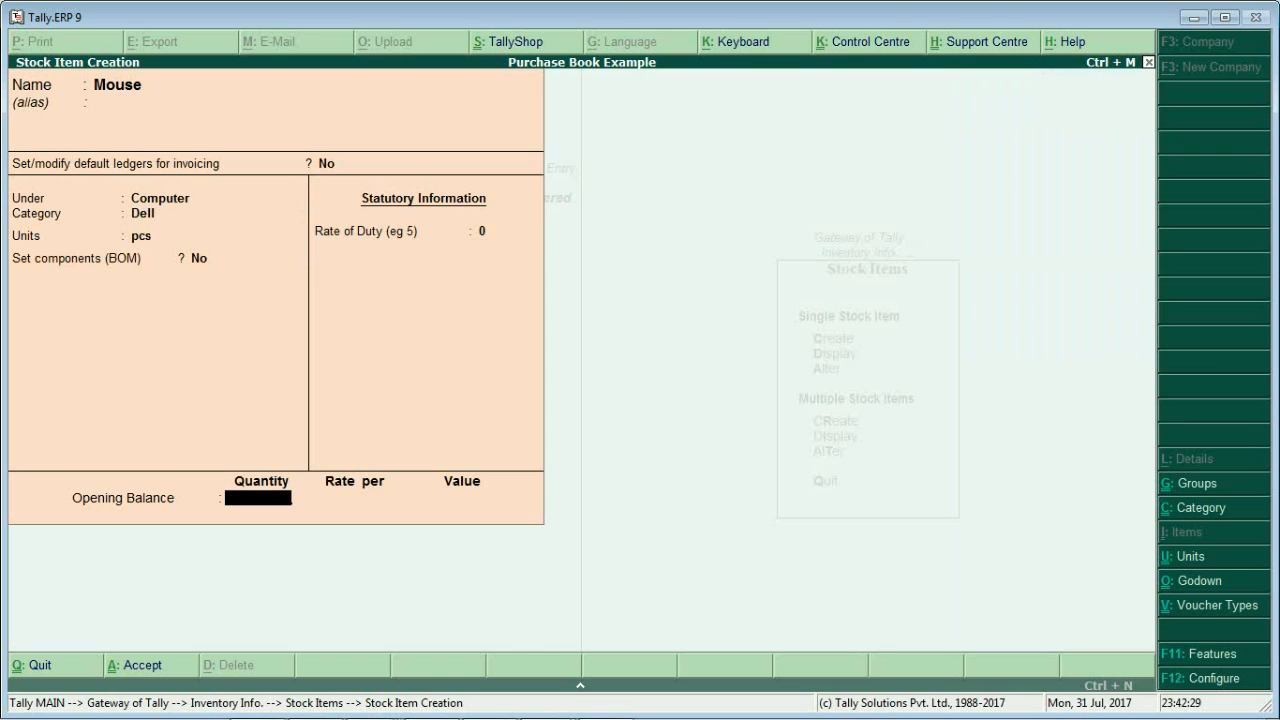
key("Return")
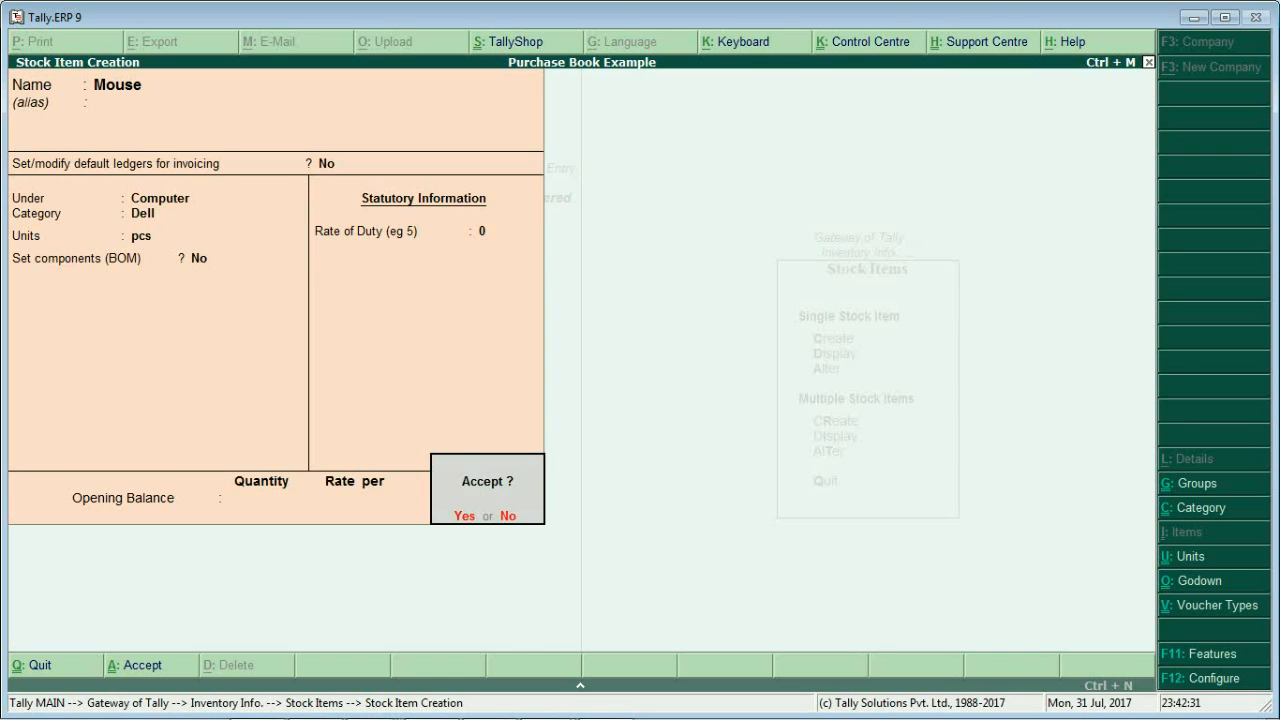
key("Return")
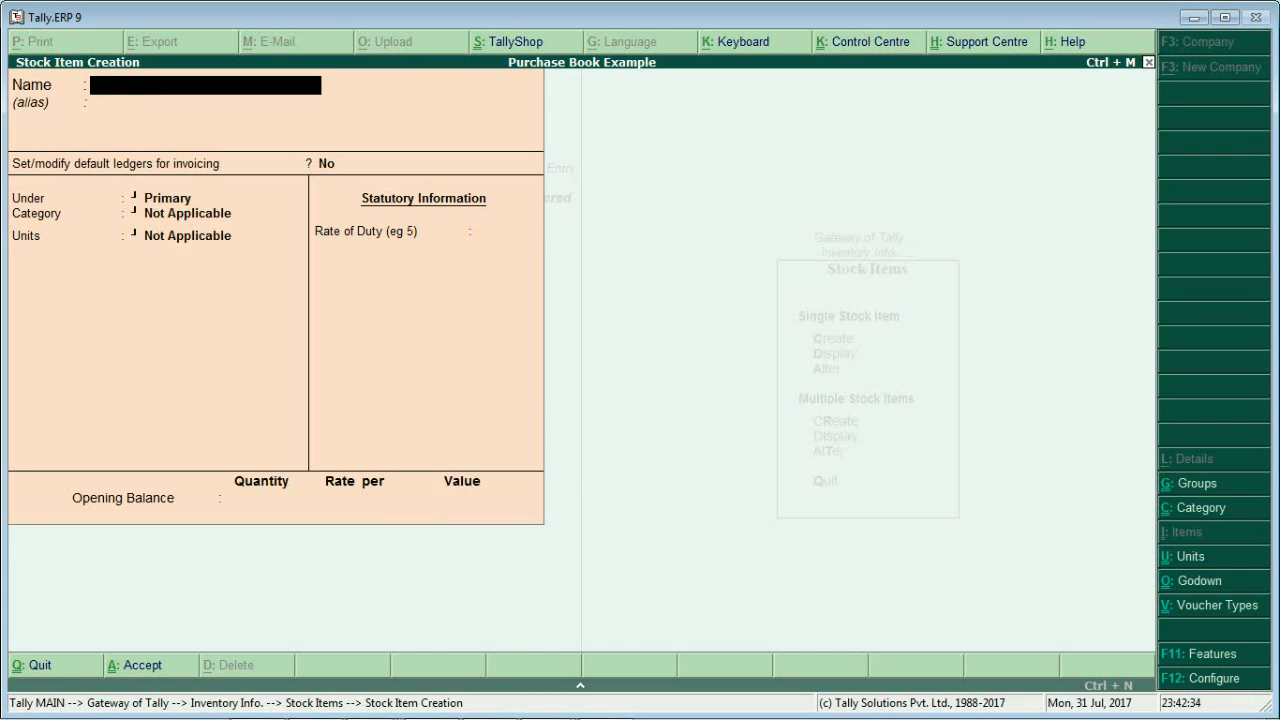
Step: Check the keyboard line of the May 1 purchase in Word, then name a stock item Keyboard under the Computer group in Tally
key("alt+Tab")
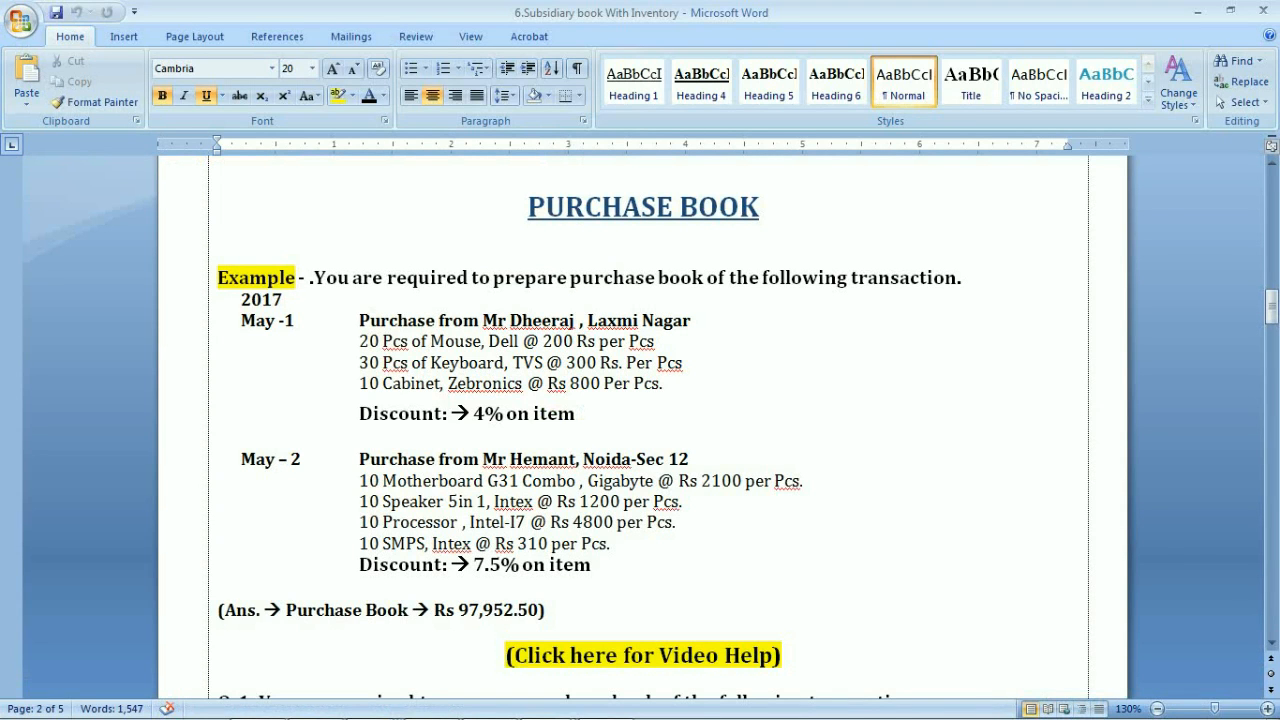
left_click_drag(450, 364, 684, 364)
key("alt+Tab")
type("Keyboard")
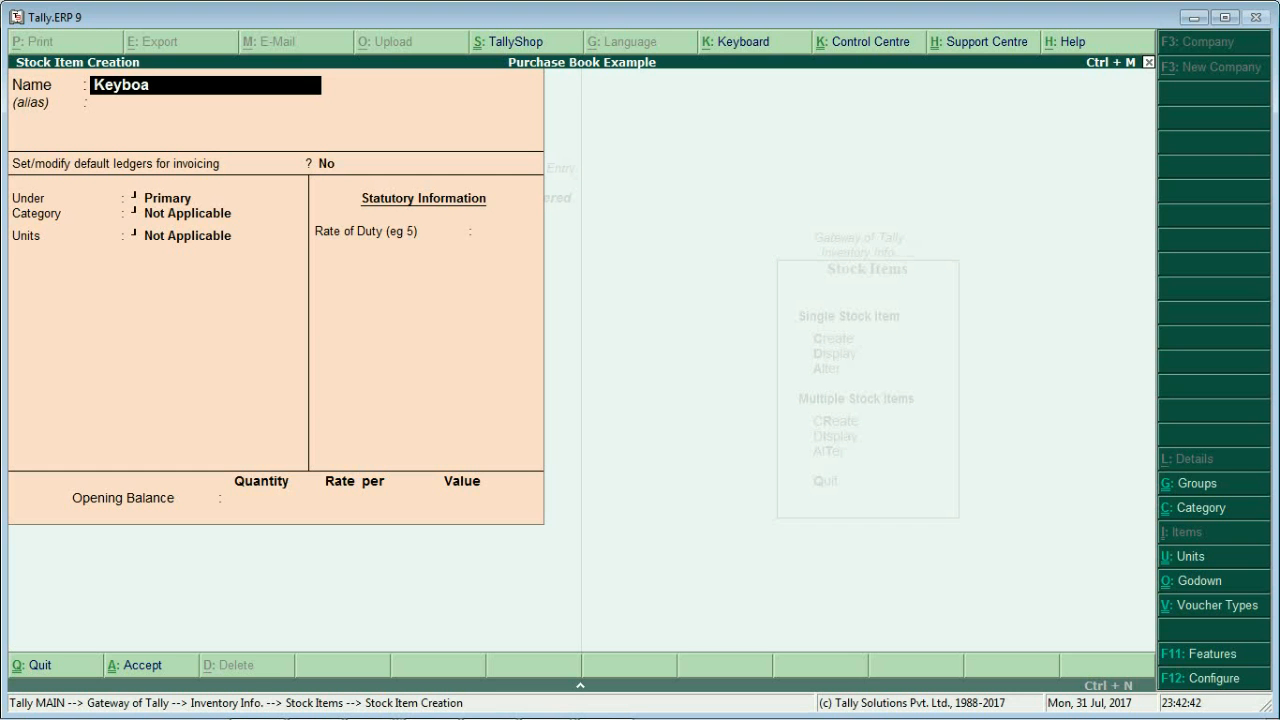
key("Return")
key("Return")
key("Down")
key("Return")
Step: Assign the Keyboard item the category Tvs with unit pcs, leave the opening balance empty, and save it
key("Down")
key("Down")
key("Down")
key("Down")
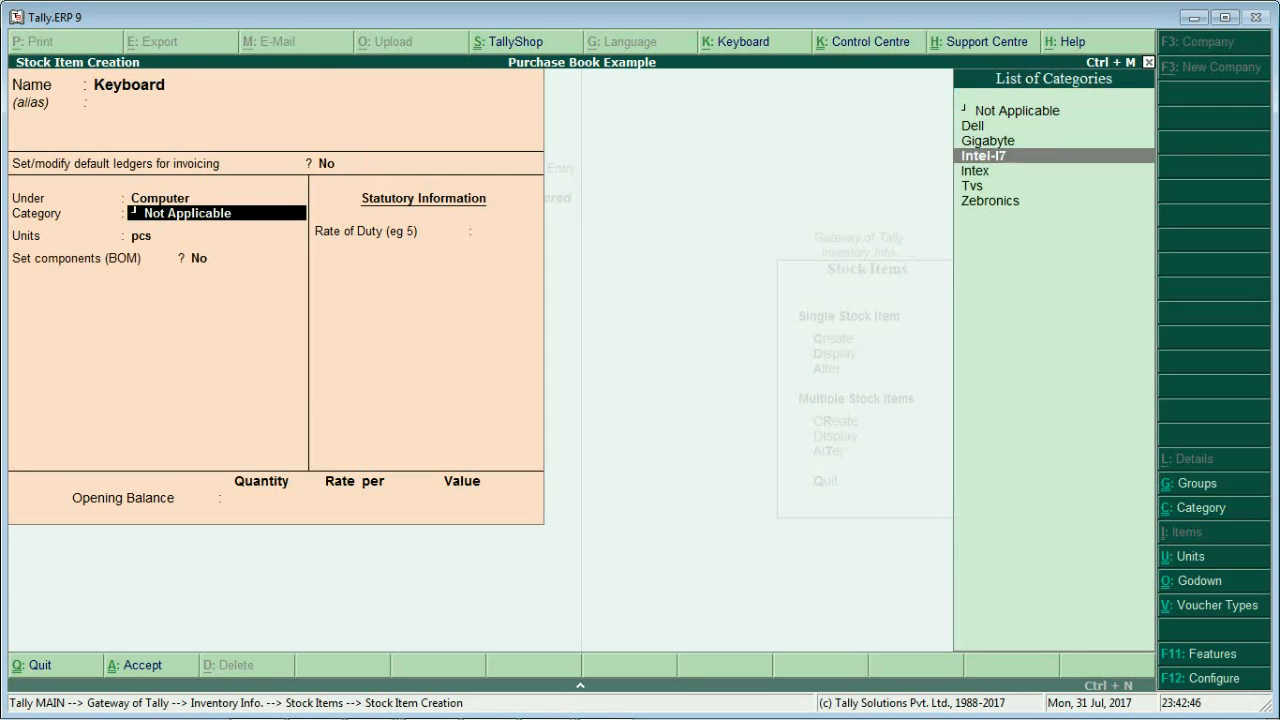
key("Return")
key("Return")
key("Return")
key("Return")
key("Return")
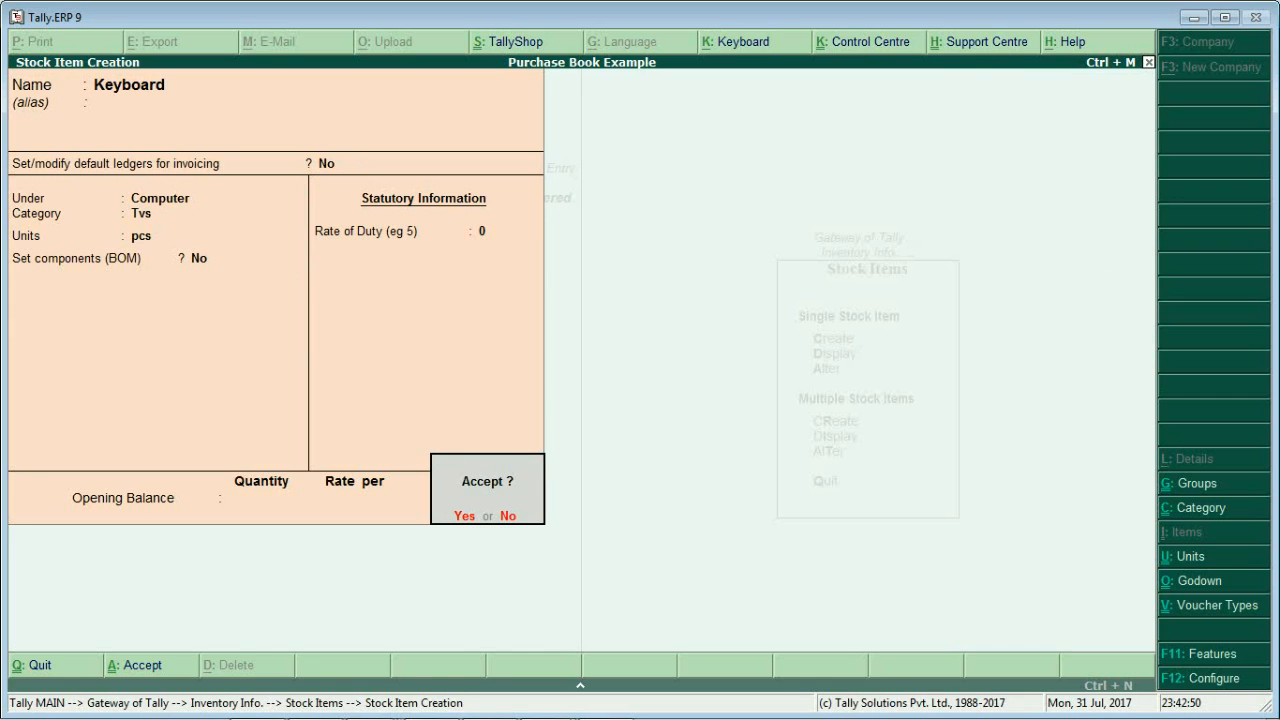
key("Return")
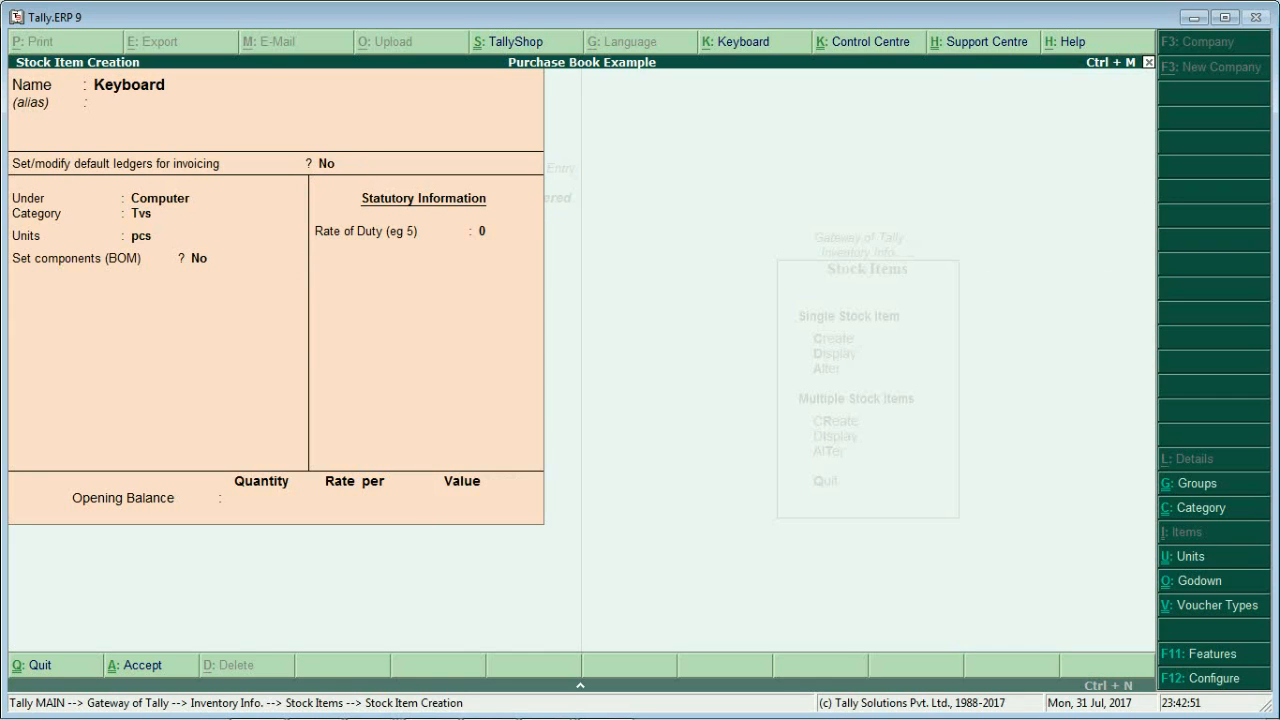
Step: Check the cabinet line of the May 1 purchase in Word and name a stock item Cabinet under the Computer group in Tally
key("alt+Tab")
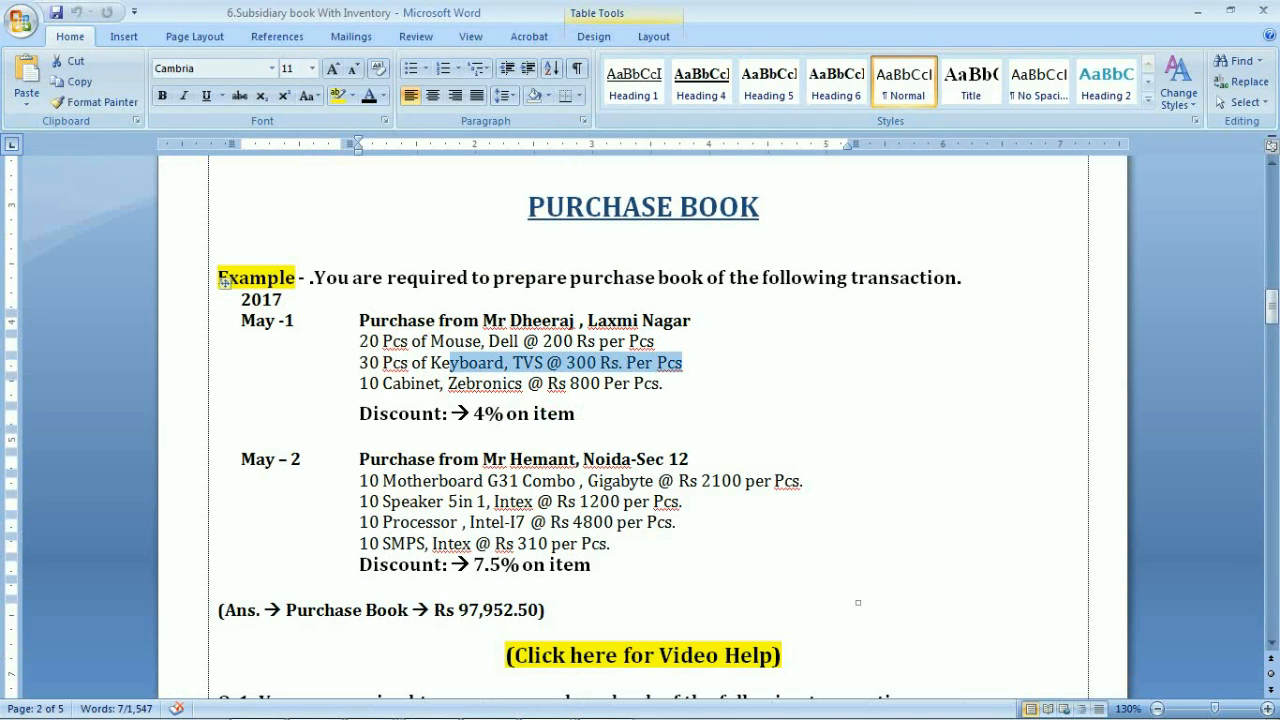
scroll(640, 420, "down", 2)
double_click(411, 266)
key("alt+Tab")
type("Cabin")
type("et")
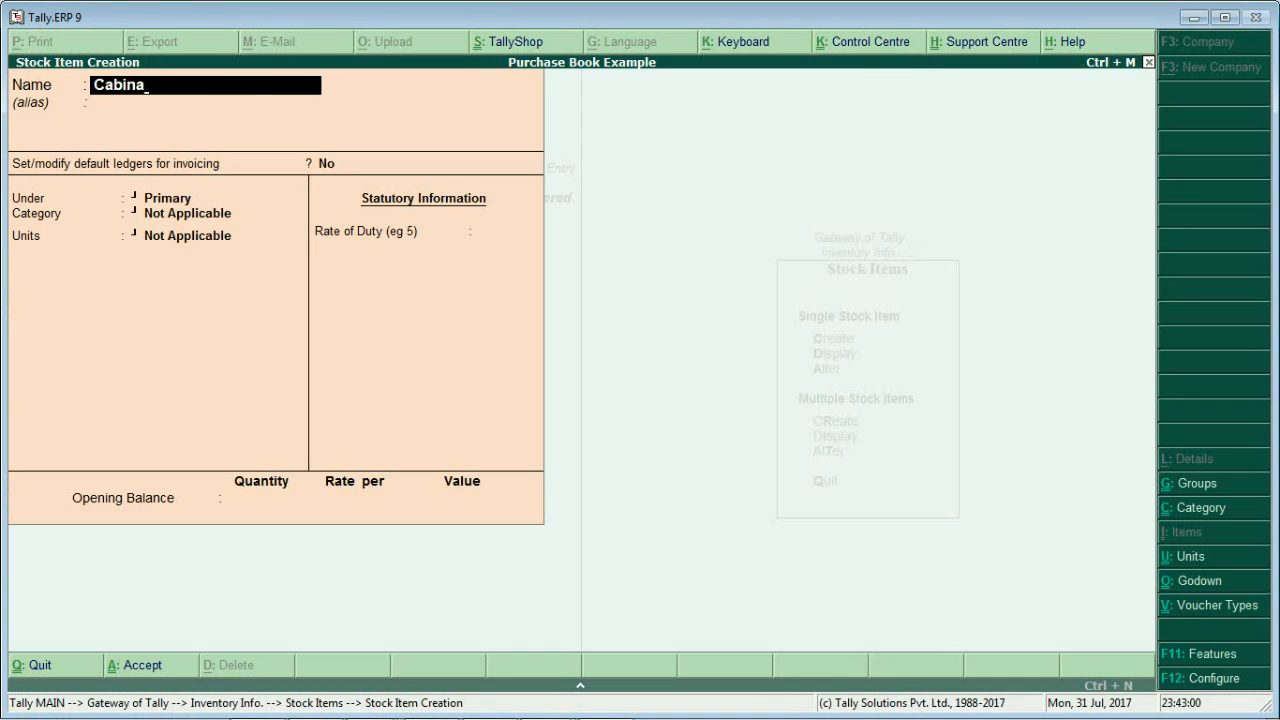
key("Return")
key("Return")
key("Return")
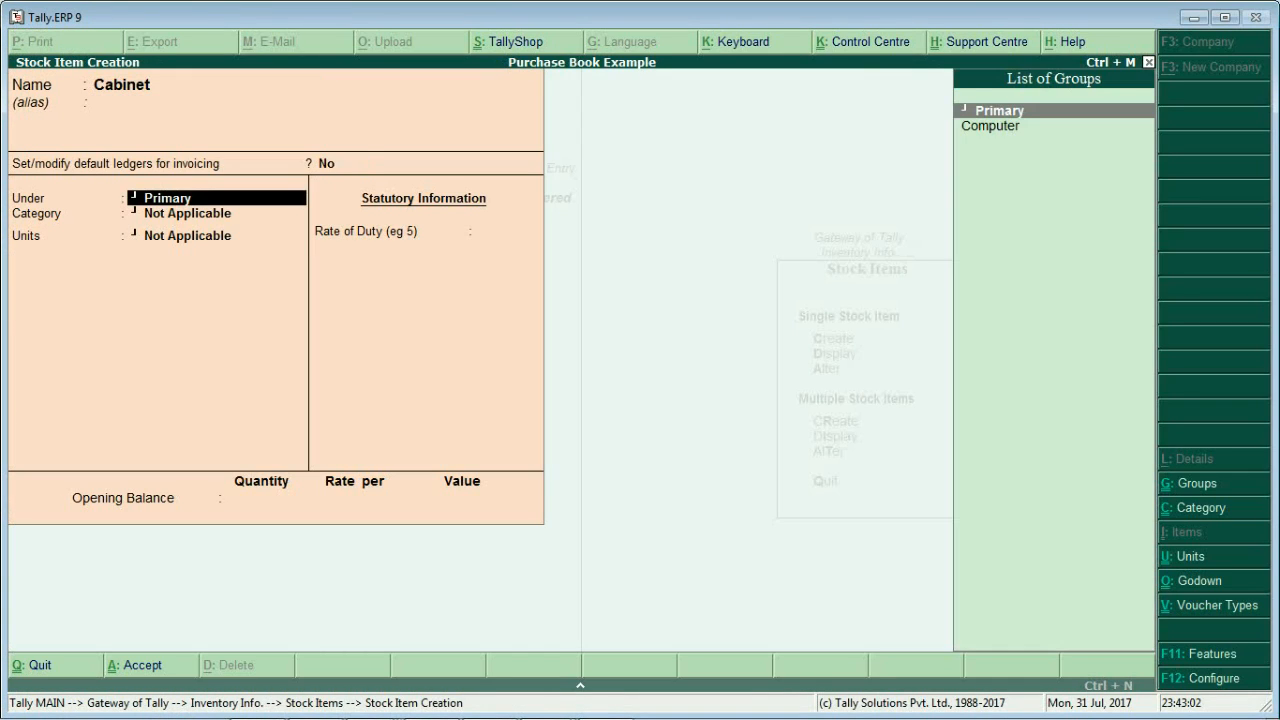
key("Down")
key("Return")
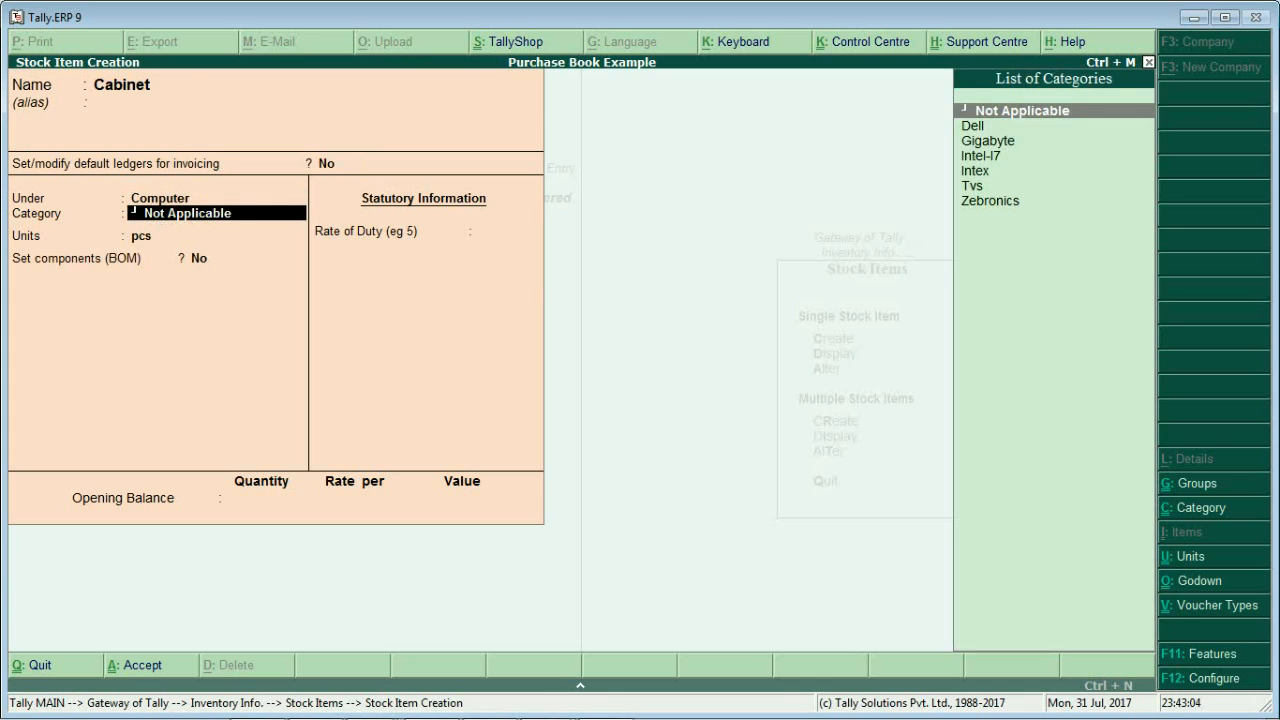
Step: Assign the Cabinet item the category Zebronics with unit pcs, leave the opening balance empty, and save it
key("Down")
key("Down")
key("Down")
key("Down")
key("Down")
key("Down")
key("Return")
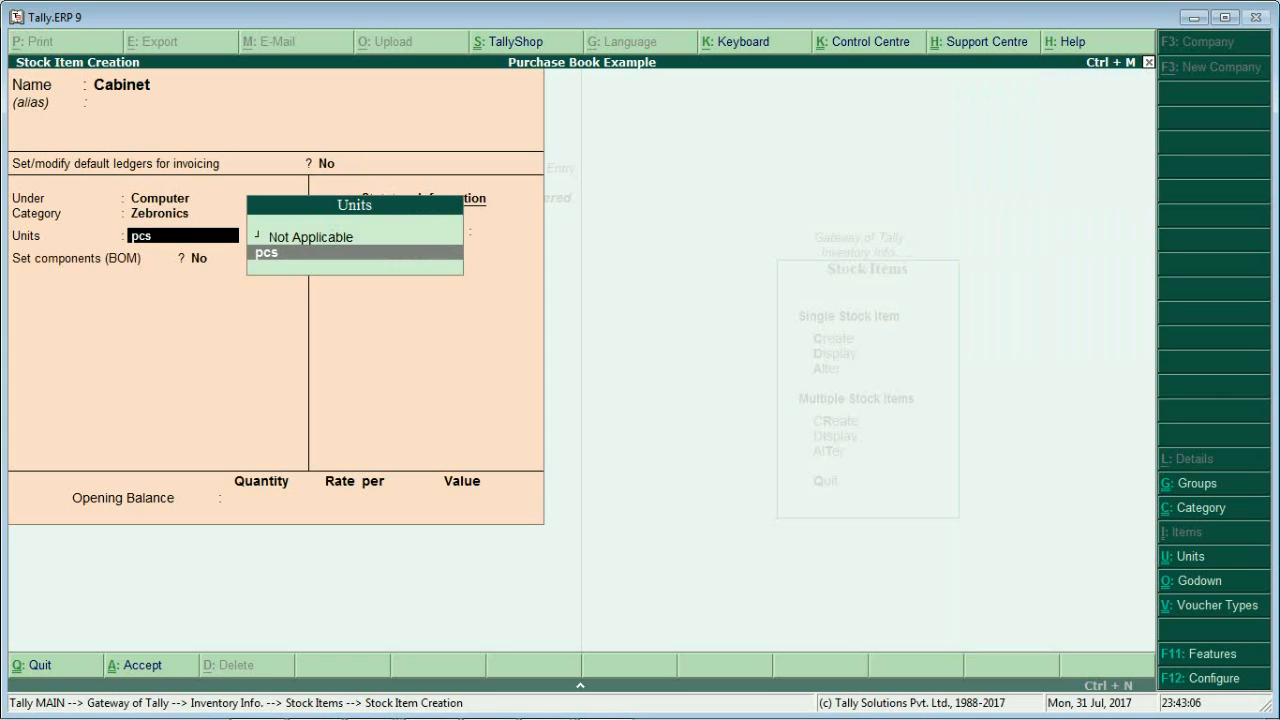
key("Return")
key("Return")
key("Return")
key("Return")
key("Return")
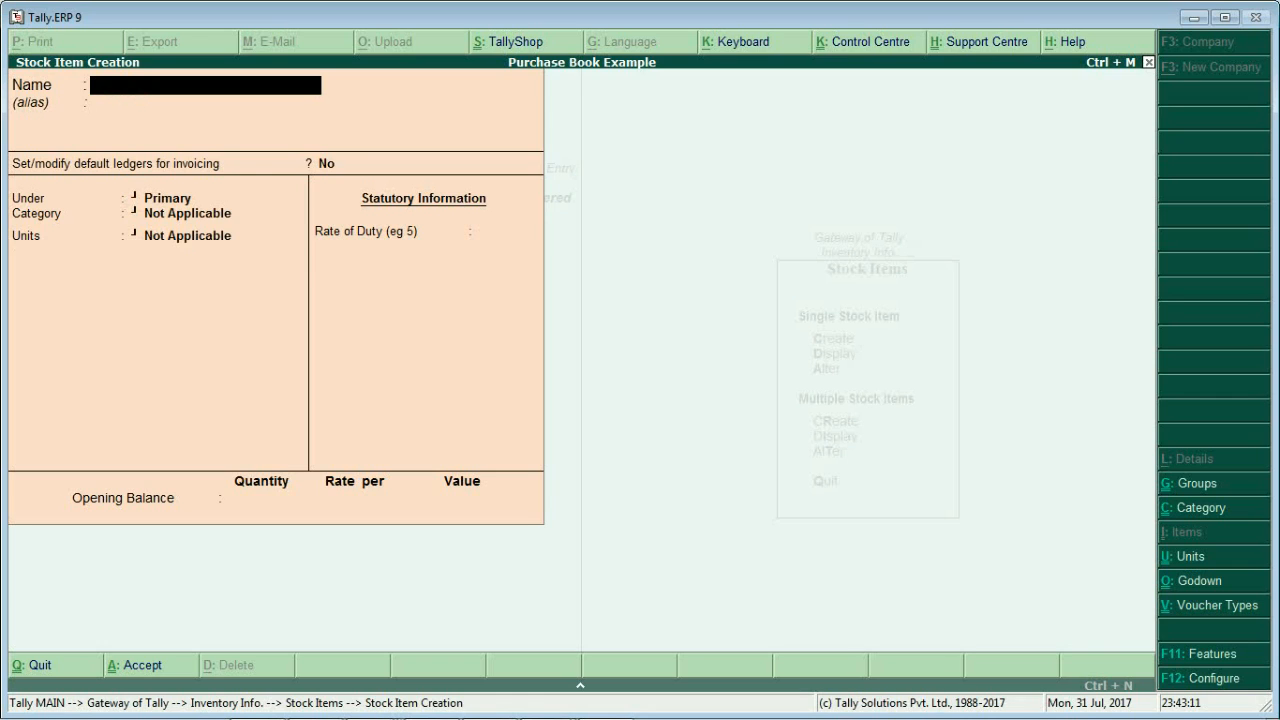
Step: Check the items of the May 2 purchase in the Word document and return to Tally's stock item creation
key("alt+Tab")
scroll(857, 366, "down", 3)
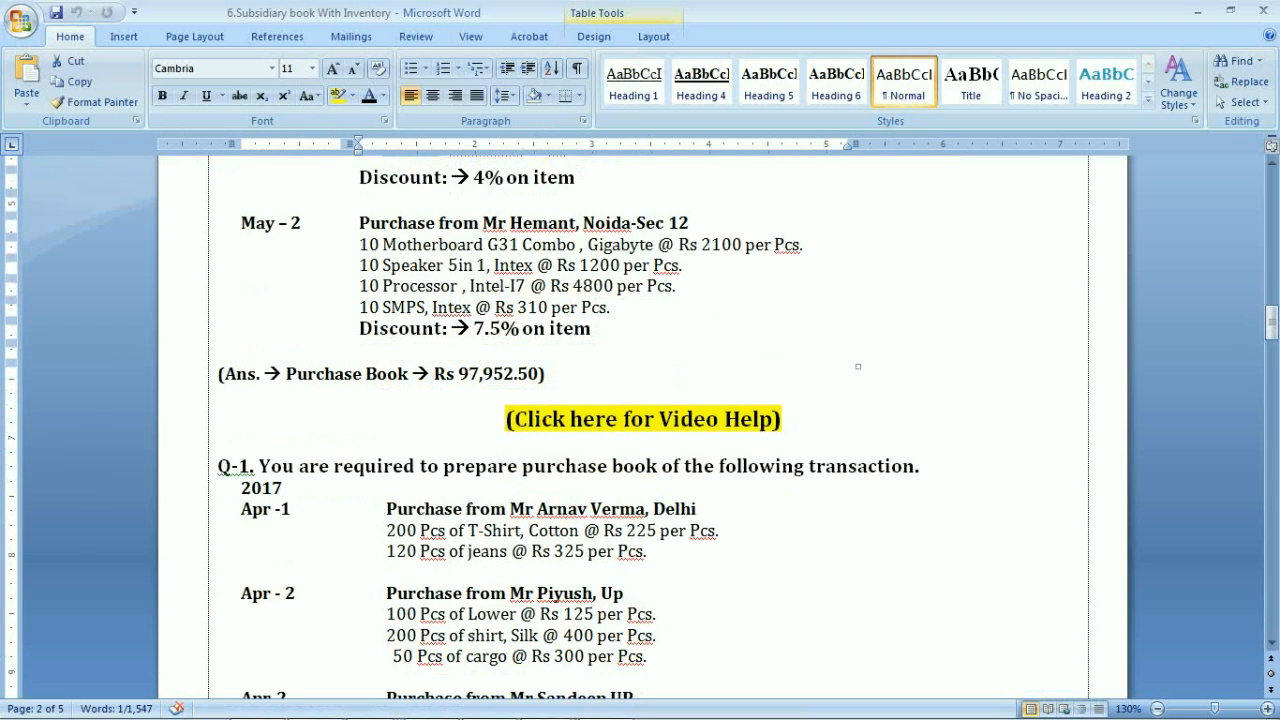
scroll(524, 222, "down", 1)
scroll(524, 222, "up", 1)
left_click(524, 222)
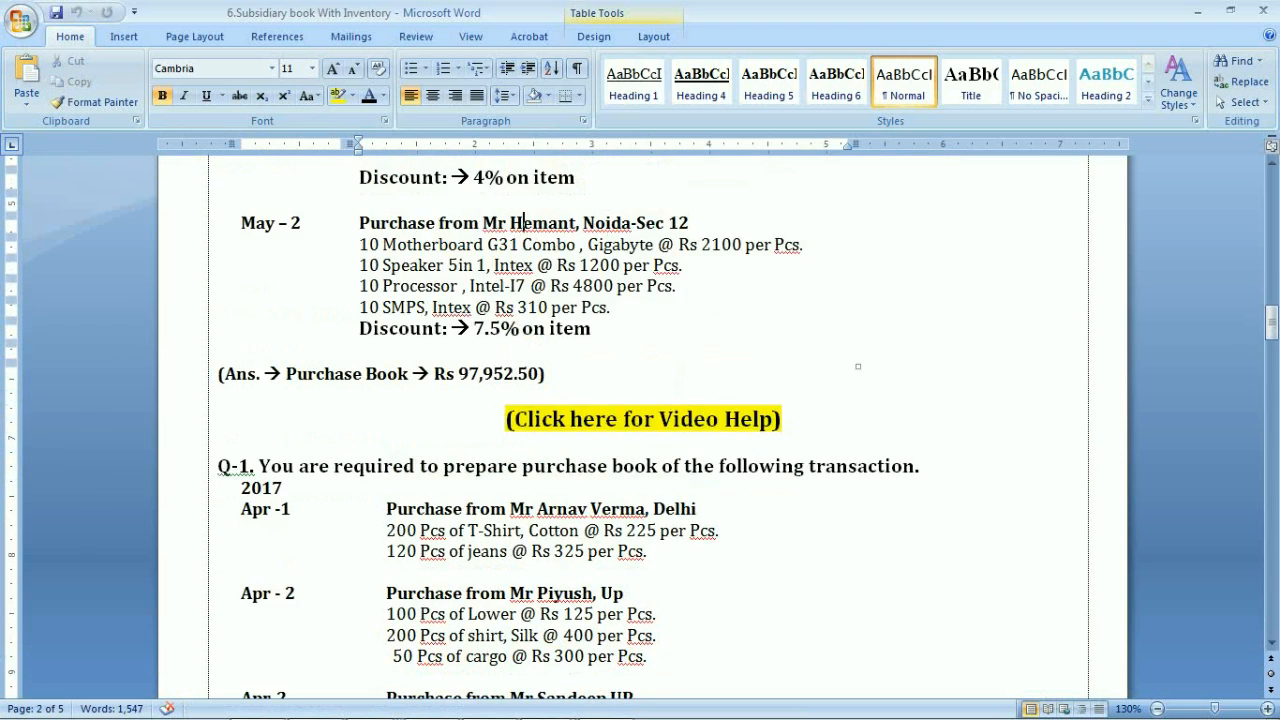
scroll(524, 222, "up", 1)
key("alt+Tab")
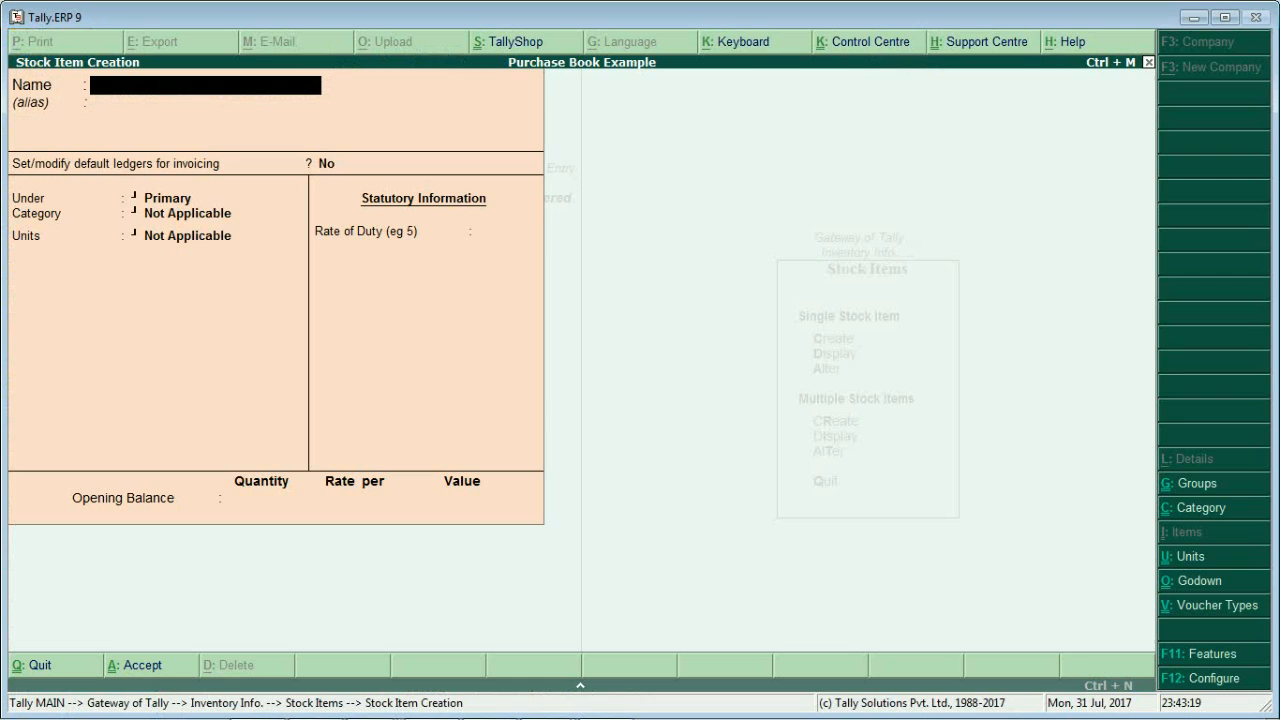
Step: Name the new stock item Motherboard G31 Combo and place it under the Computer group
type("Motherboard")
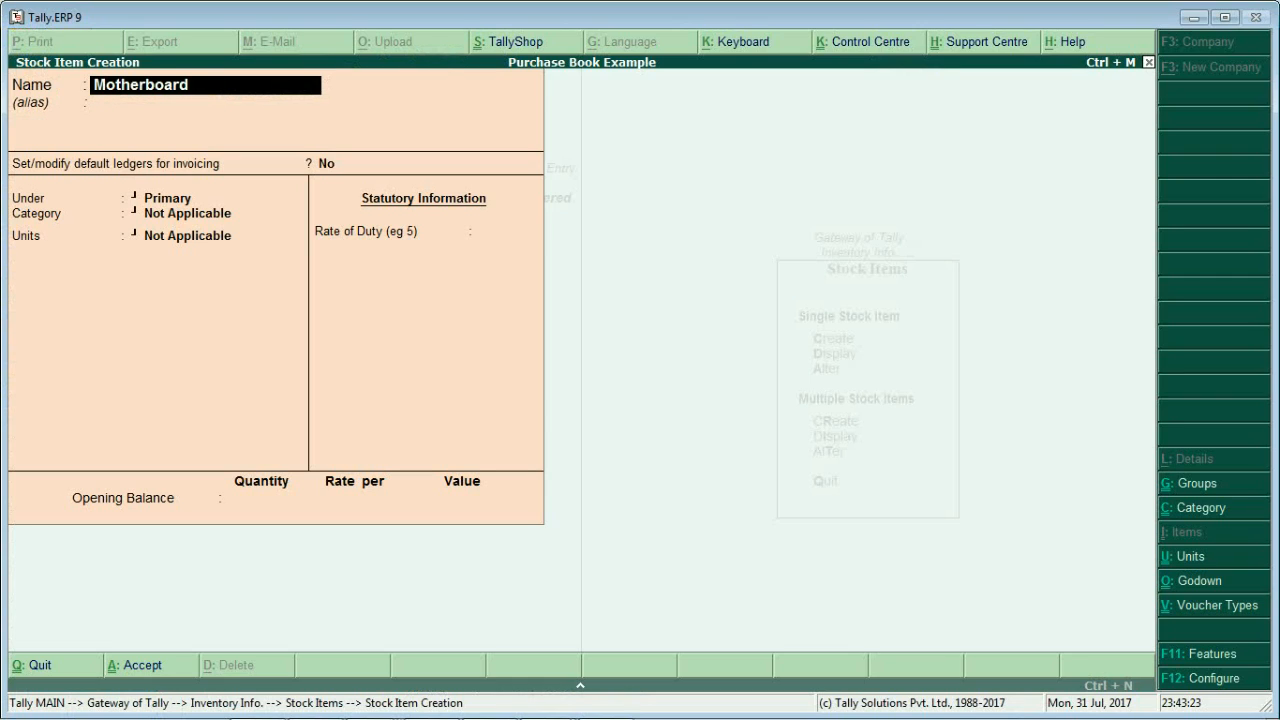
type(" G31 Commo")
key("BackSpace")
key("BackSpace")
type("bo")
key("Return")
key("Return")
key("Down")
key("Return")
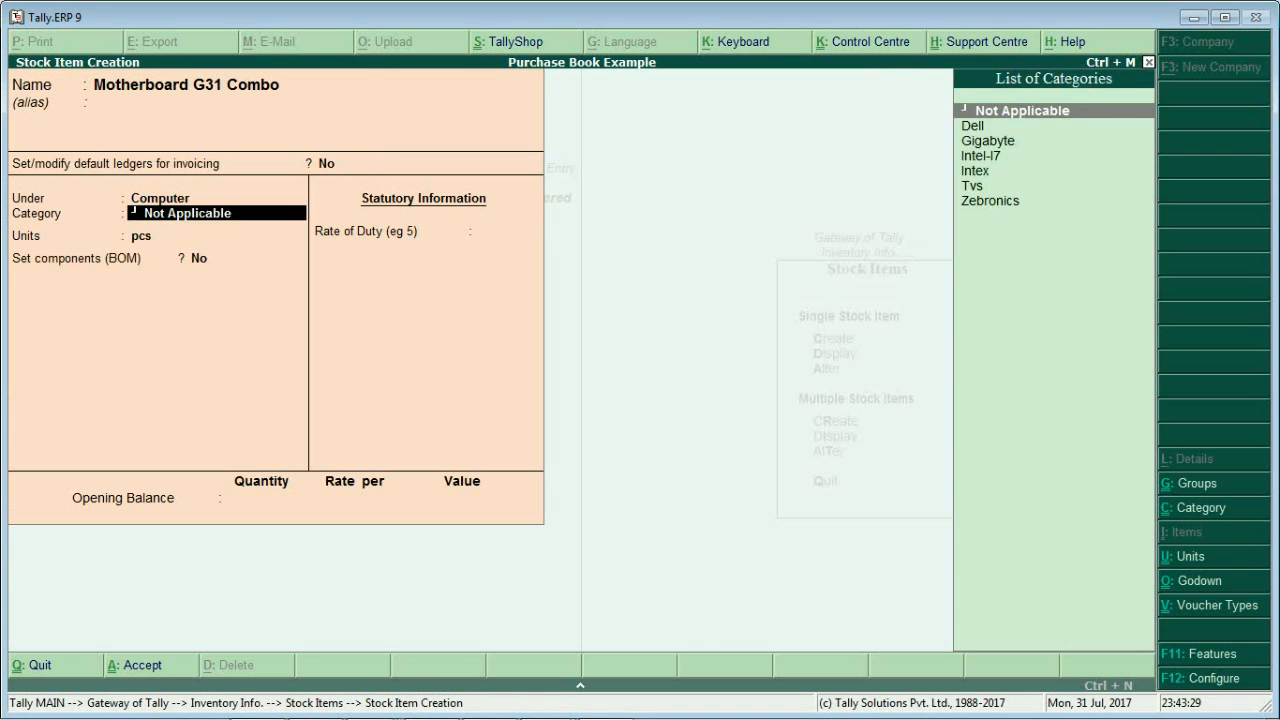
Step: Set the motherboard item's category to Intel-I7 and its unit to pcs, leaving the opening balance empty
key("Down")
key("Down")
key("Down")
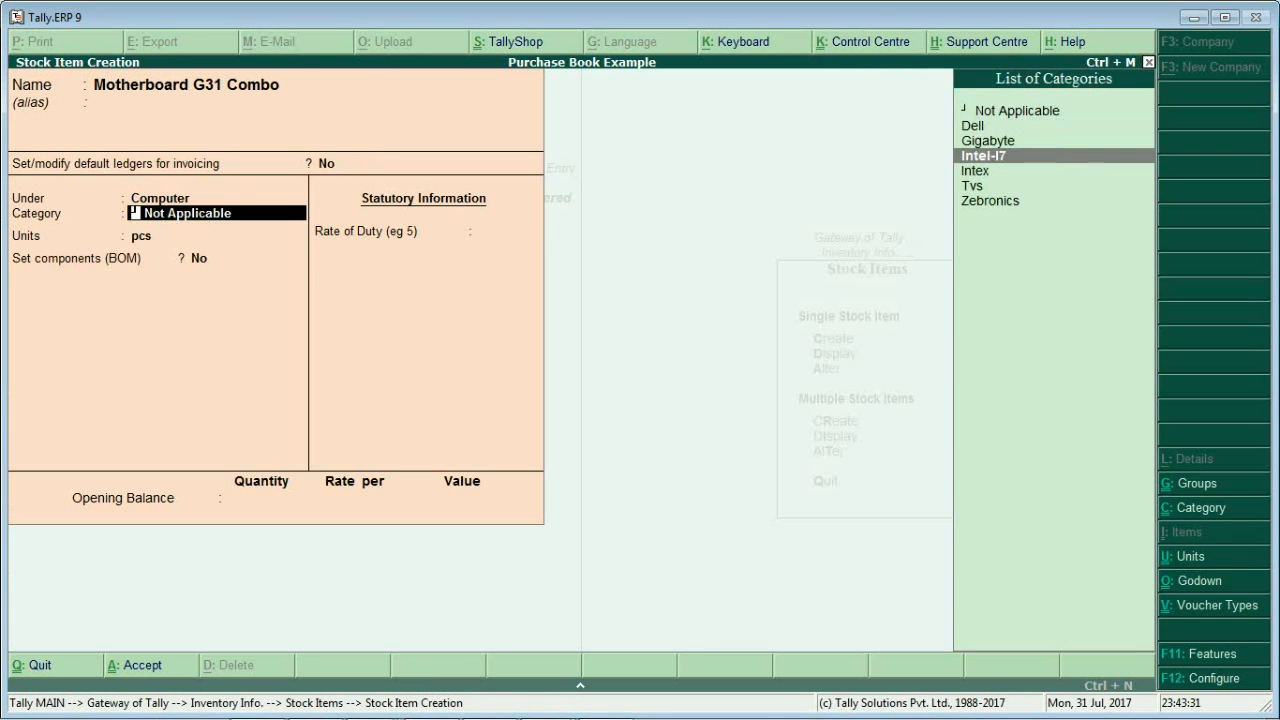
key("Return")
key("Return")
key("Return")
key("Return")
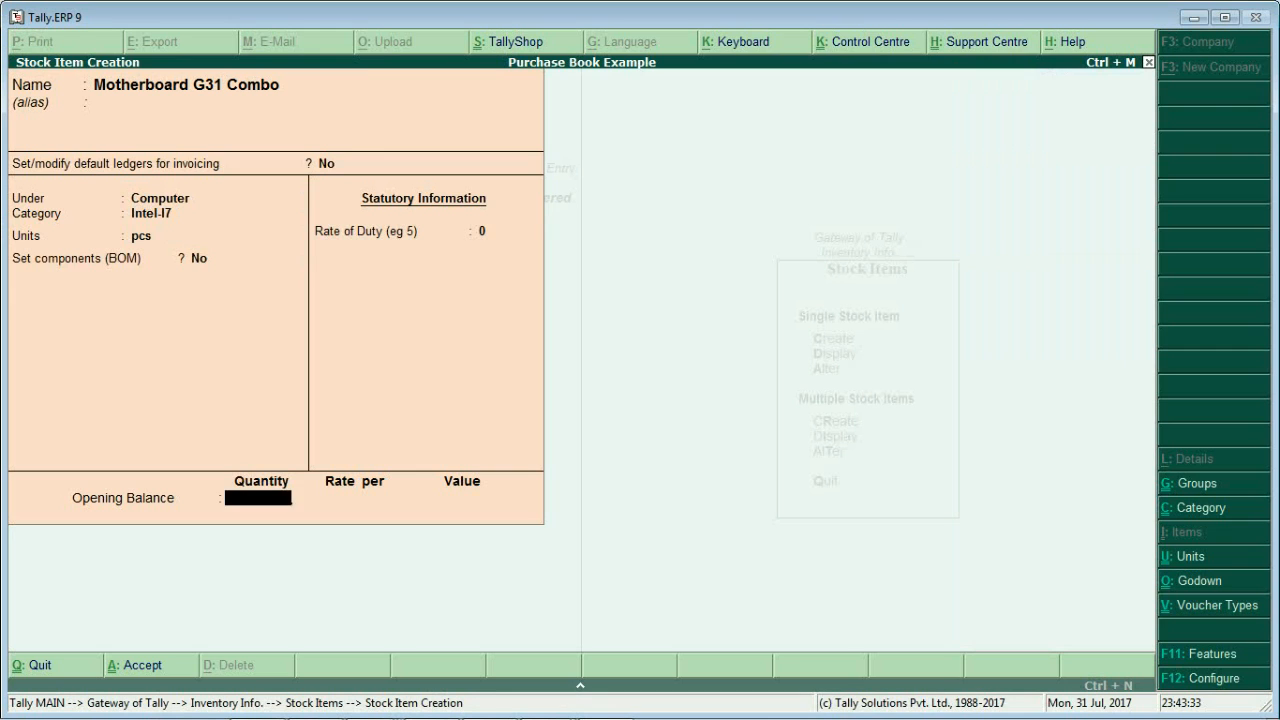
key("Return")
key("Escape")
Step: Check the next May 2 item in the Word document and name the new Tally stock item Speaker 5 in 1 under the Computer group
key("alt+Tab")
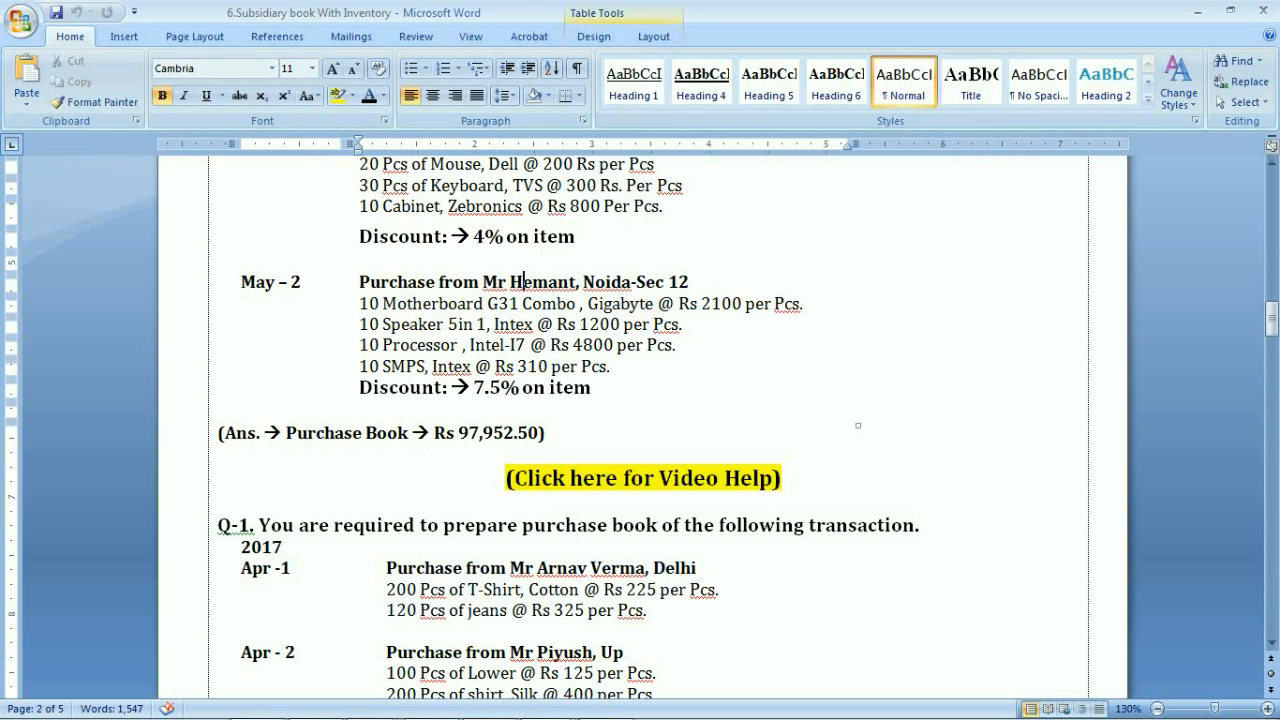
scroll(640, 420, "down", 1)
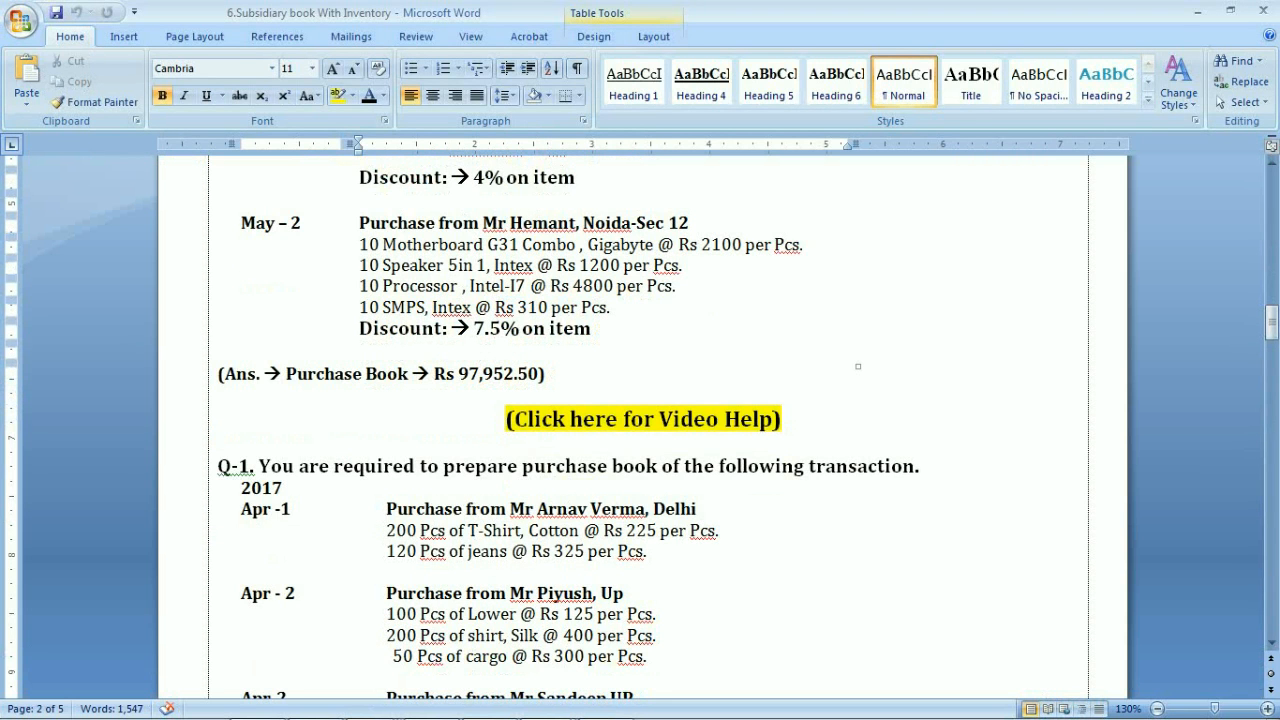
key("alt+Tab")
type("Spea")
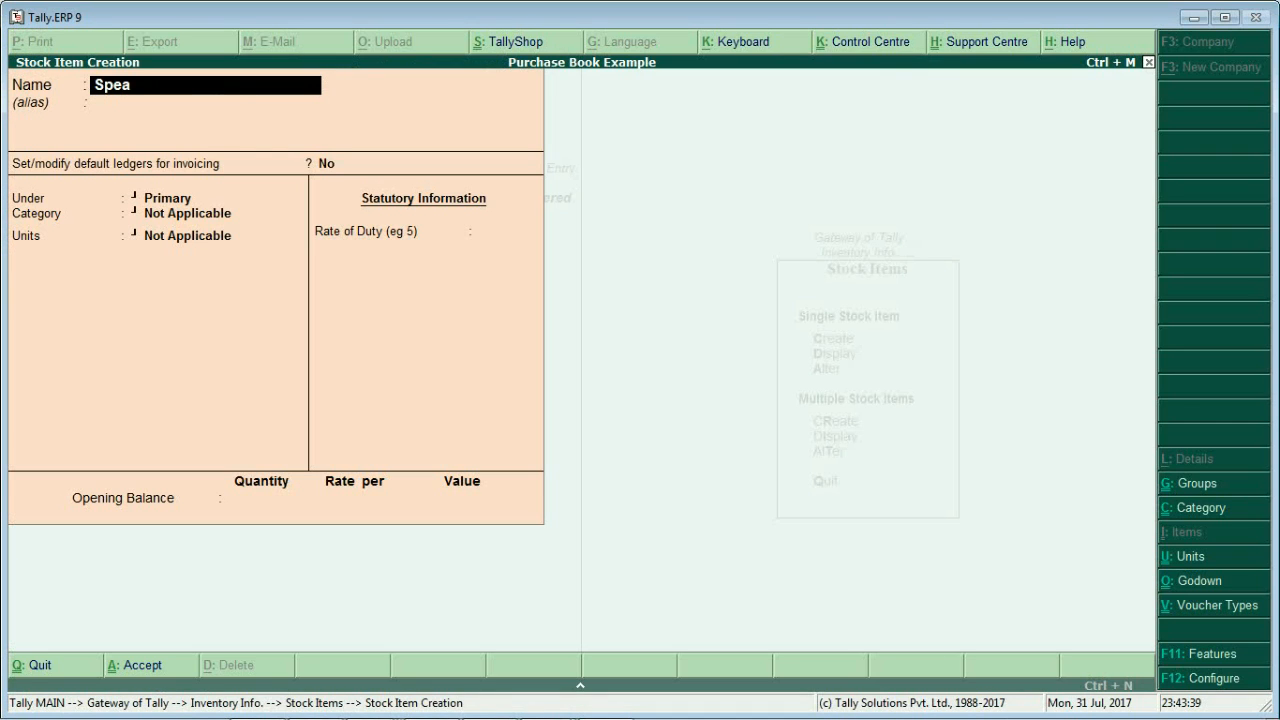
type("ker 5 in 1")
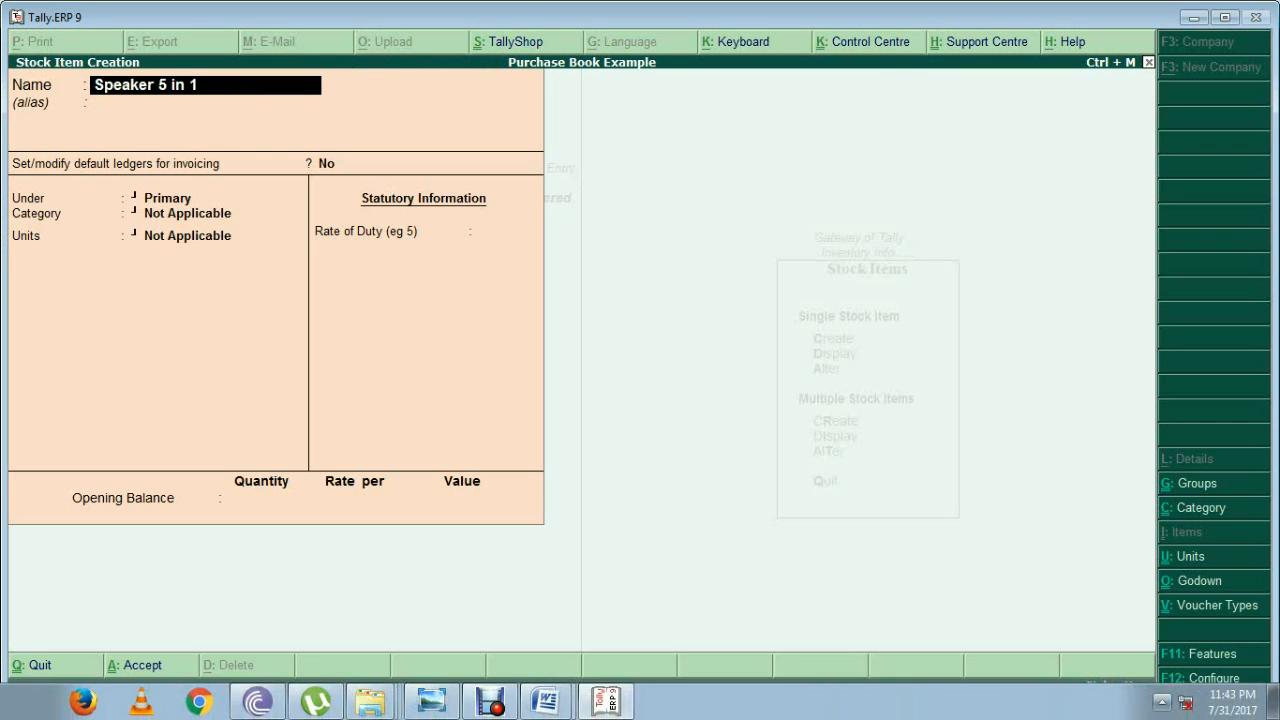
key("Return")
key("Return")
key("Down")
key("Return")
Step: Assign the speaker item the category Intex with unit pcs, leave the opening balance empty, and save it
key("Down")
key("Down")
key("Down")
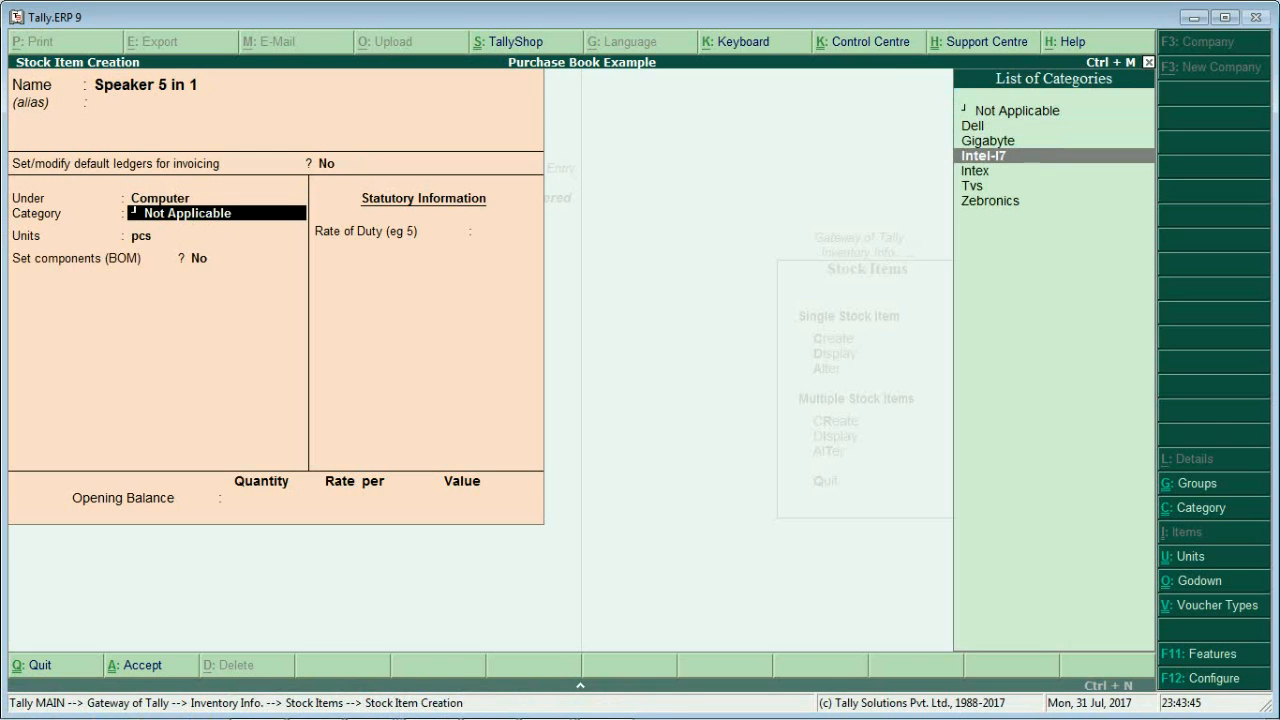
key("Down")
key("Return")
key("Return")
key("Return")
key("Return")
key("Return")
key("Return")
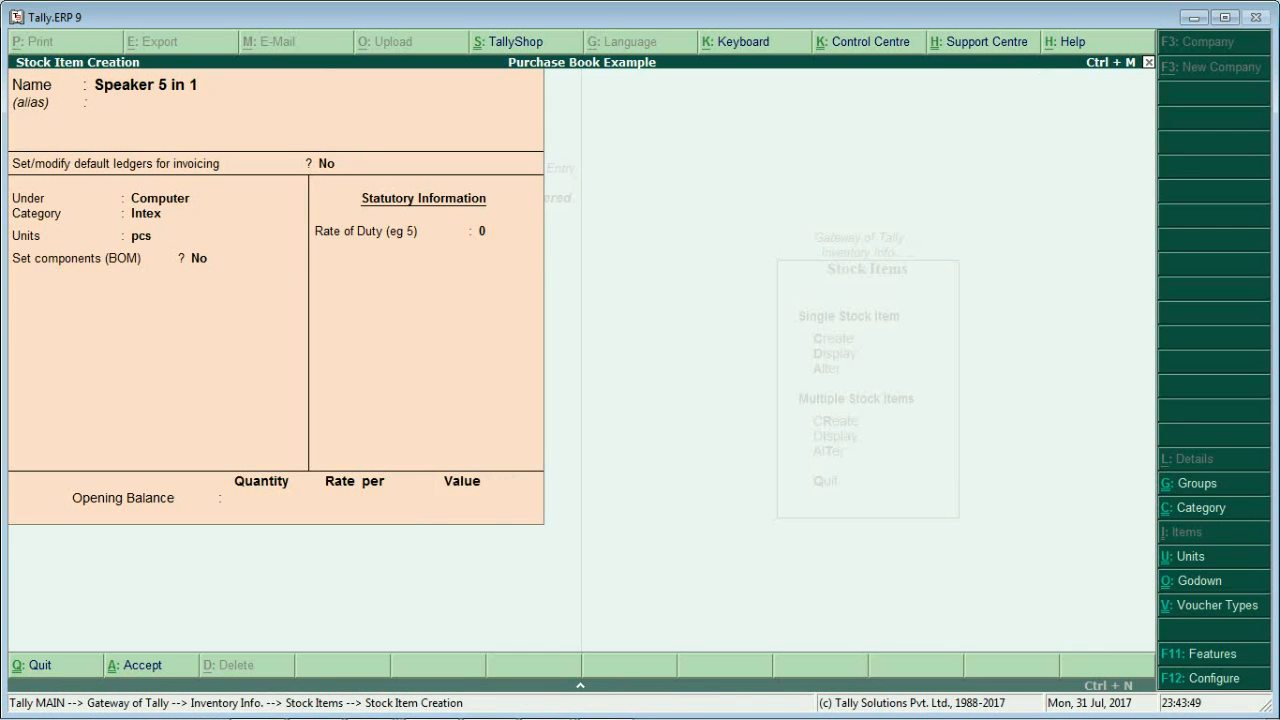
Step: Check the remaining May 2 items in the Word document and name the new Tally stock item Processor under the Computer group
key("alt+Tab")
scroll(640, 400, "down", 2)
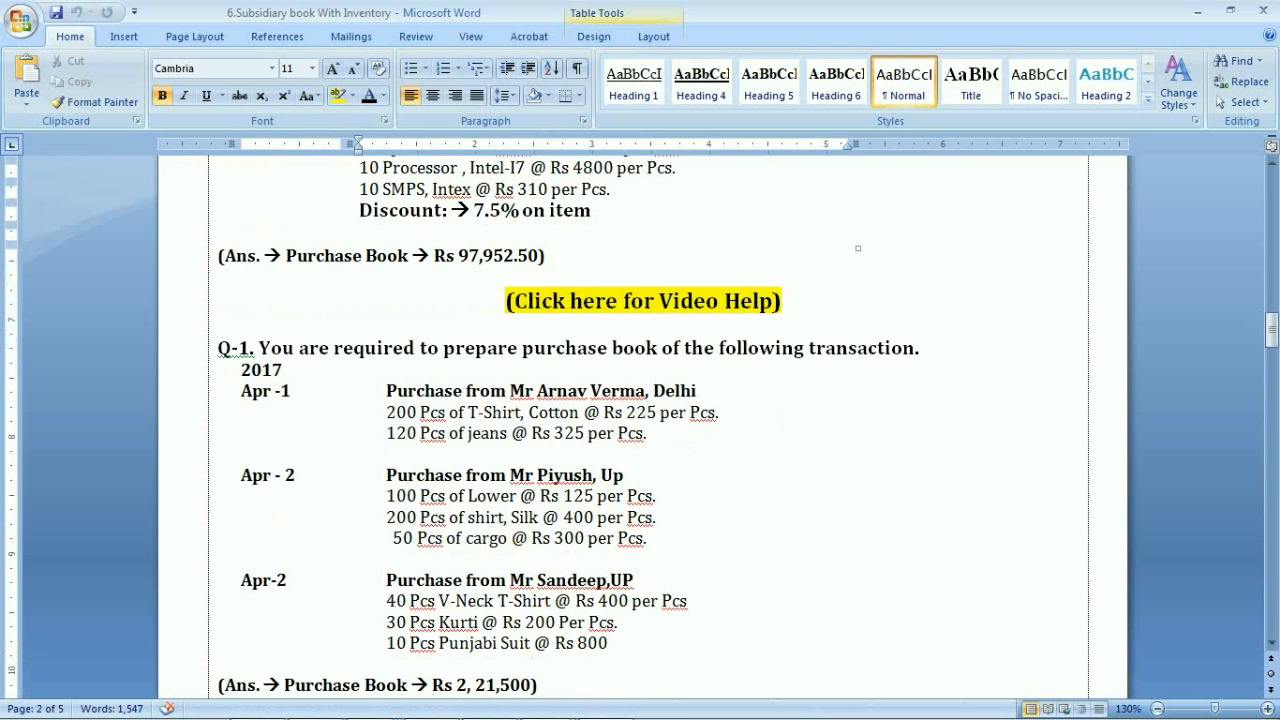
scroll(640, 400, "up", 1)
key("alt+Tab")
type("Processor")
key("Return")
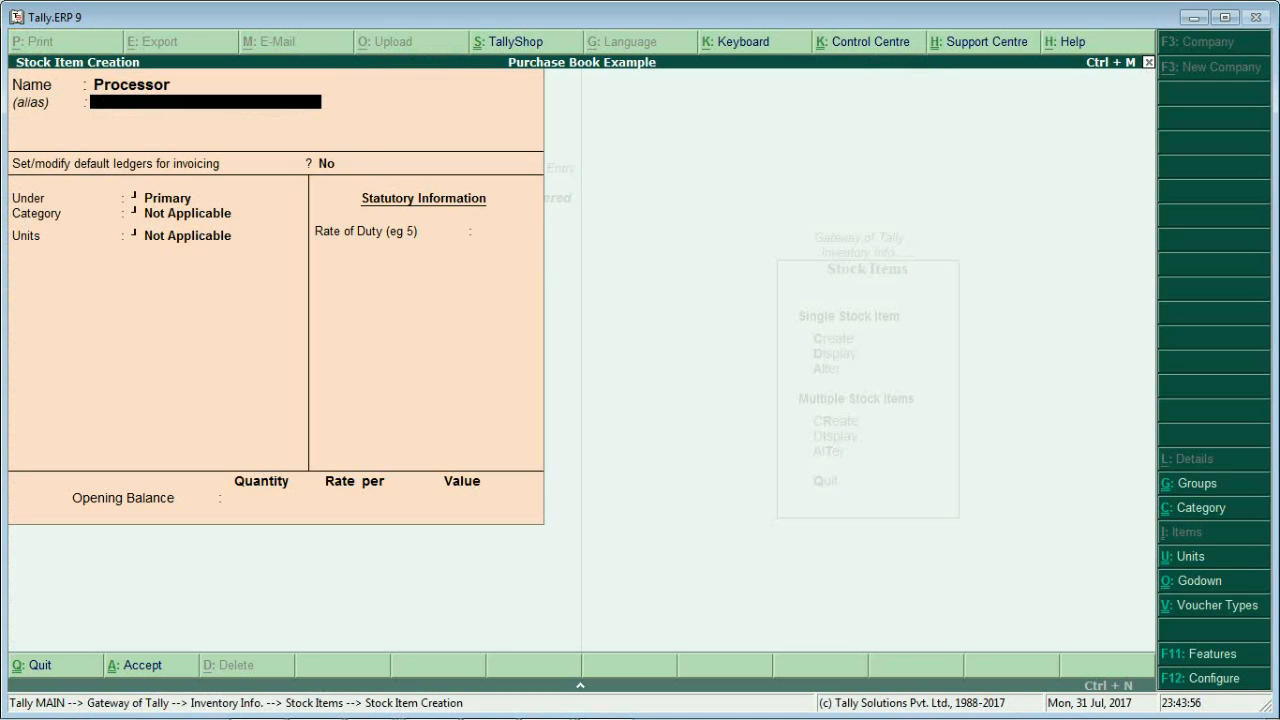
key("Return")
key("Return")
key("Down")
key("Return")
Step: Assign the Processor item the category Intel-I7 with unit pcs, leave the opening balance empty, and save it
key("Down")
key("Down")
key("Down")
key("Return")
key("Return")
key("Return")
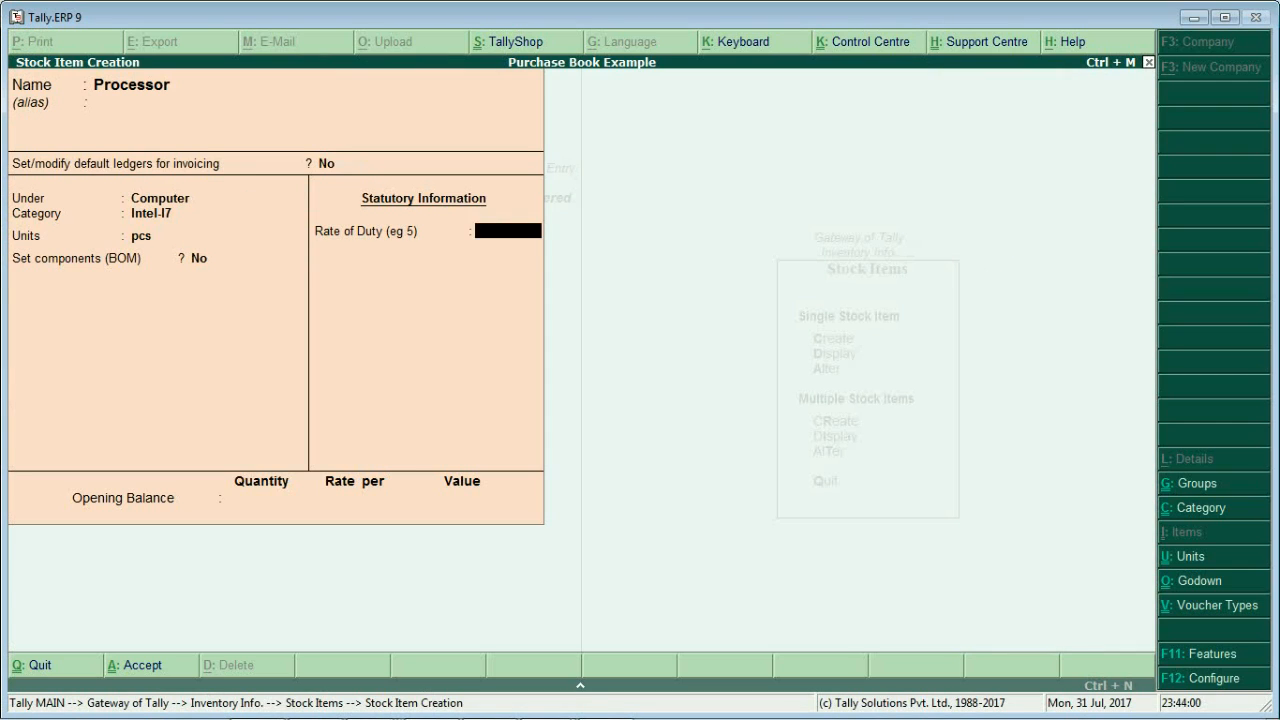
key("Return")
key("Return")
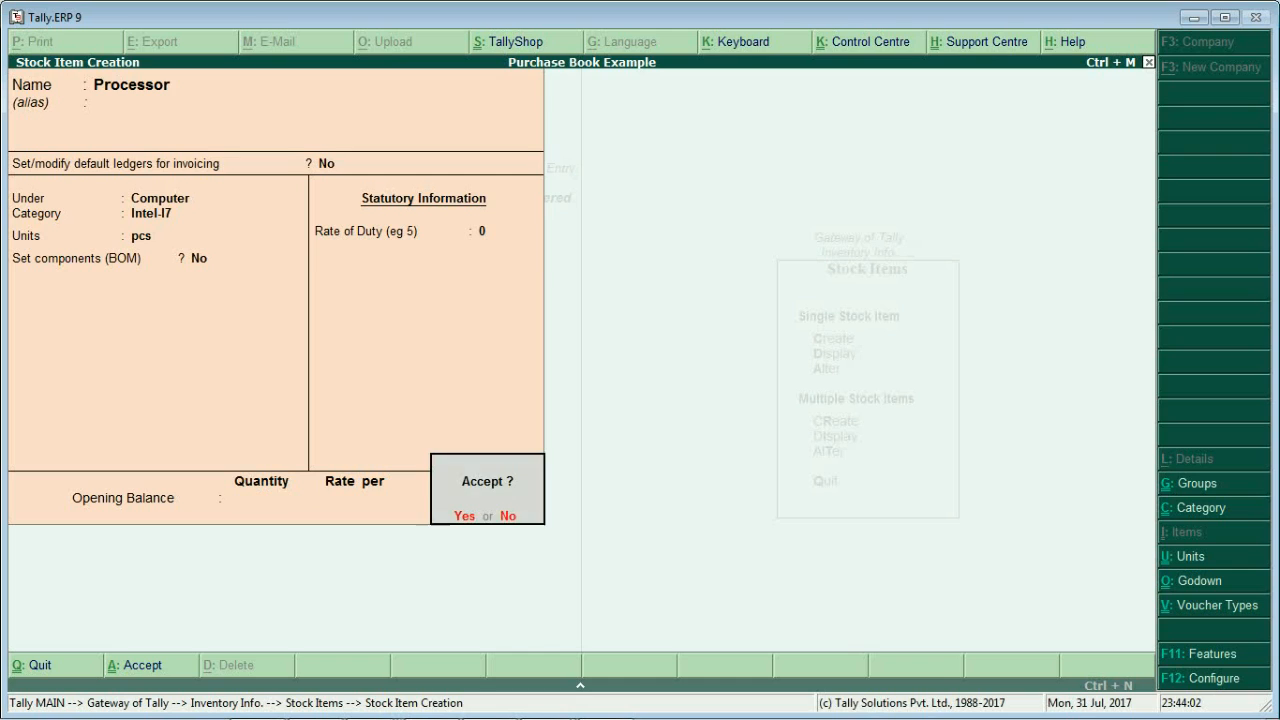
key("Return")
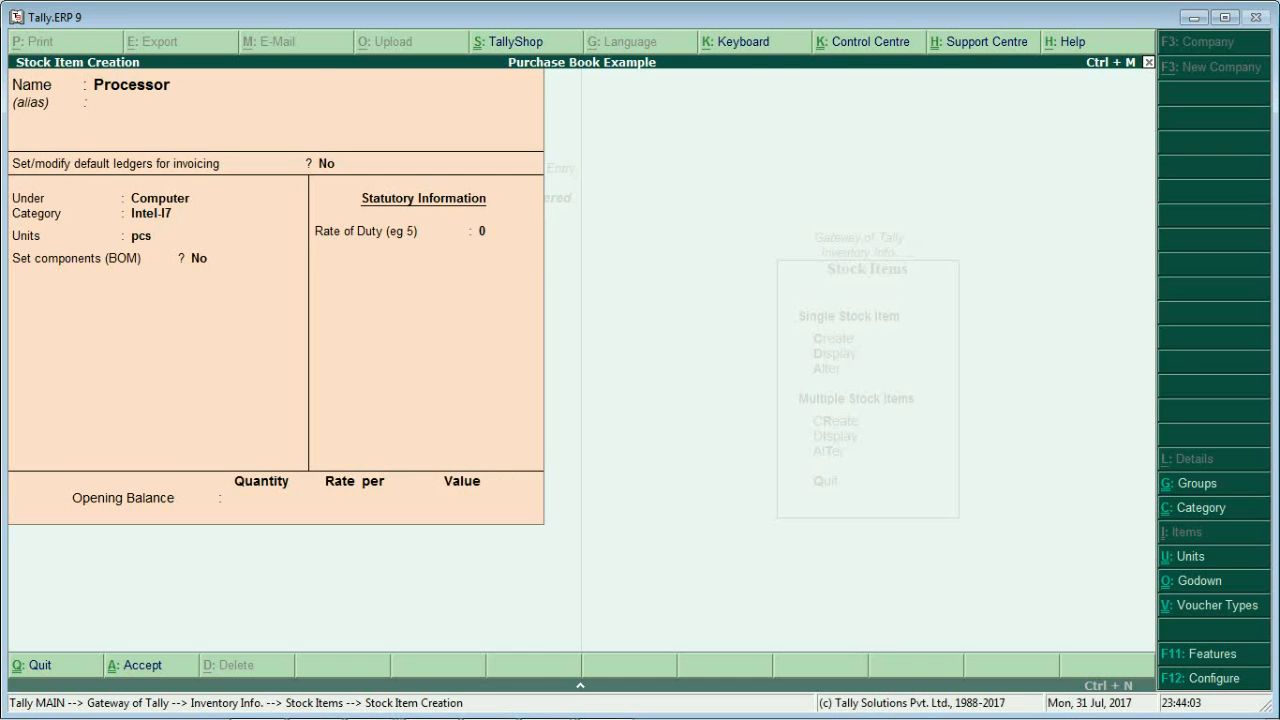
Step: Name the new stock item Smps and place it under the Computer group
type("Smps")
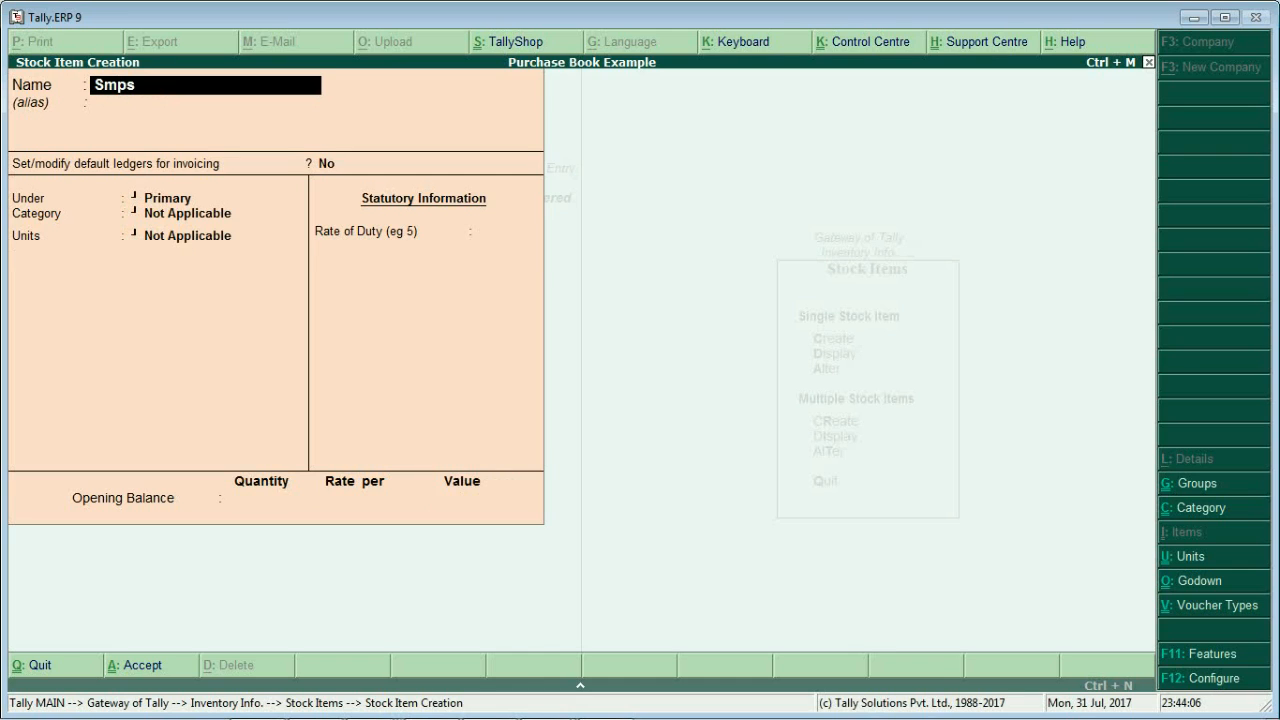
key("Return")
key("Return")
key("Return")
key("Down")
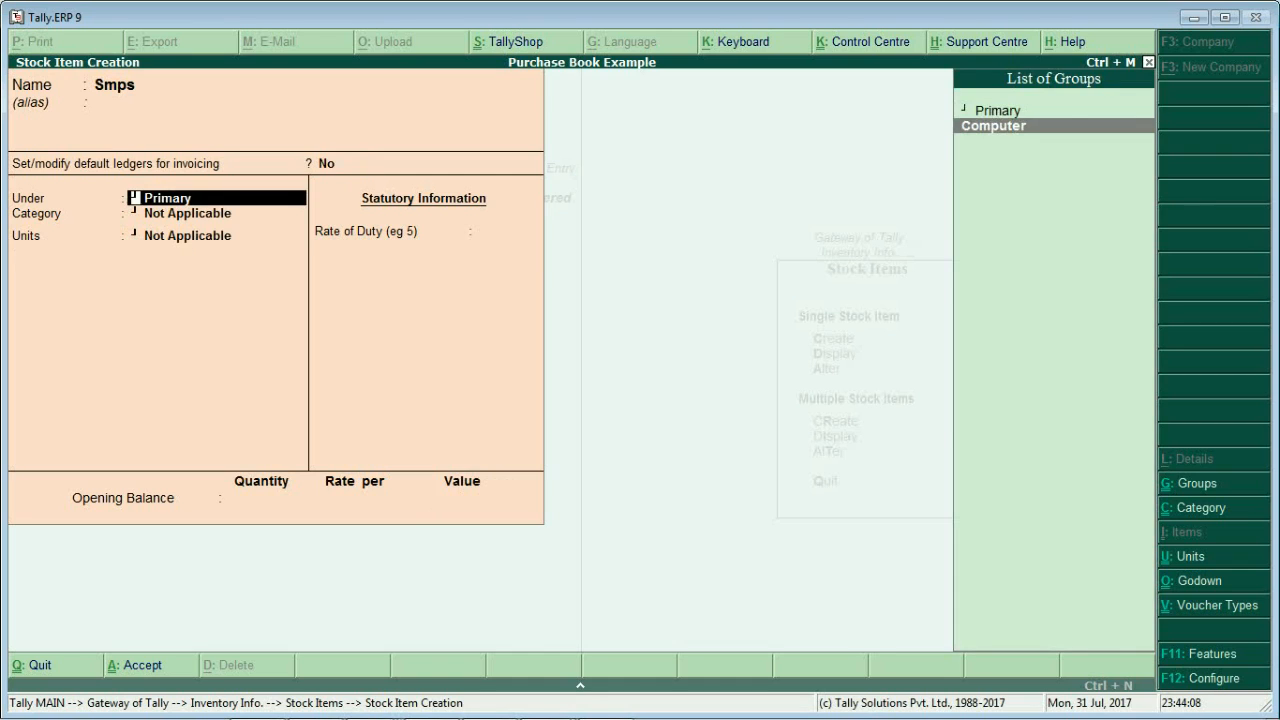
key("Return")
Step: Assign the Smps item the category Intex with unit pcs, leave the opening balance empty, and save it
key("Down")
key("Down")
key("Down")
key("Down")
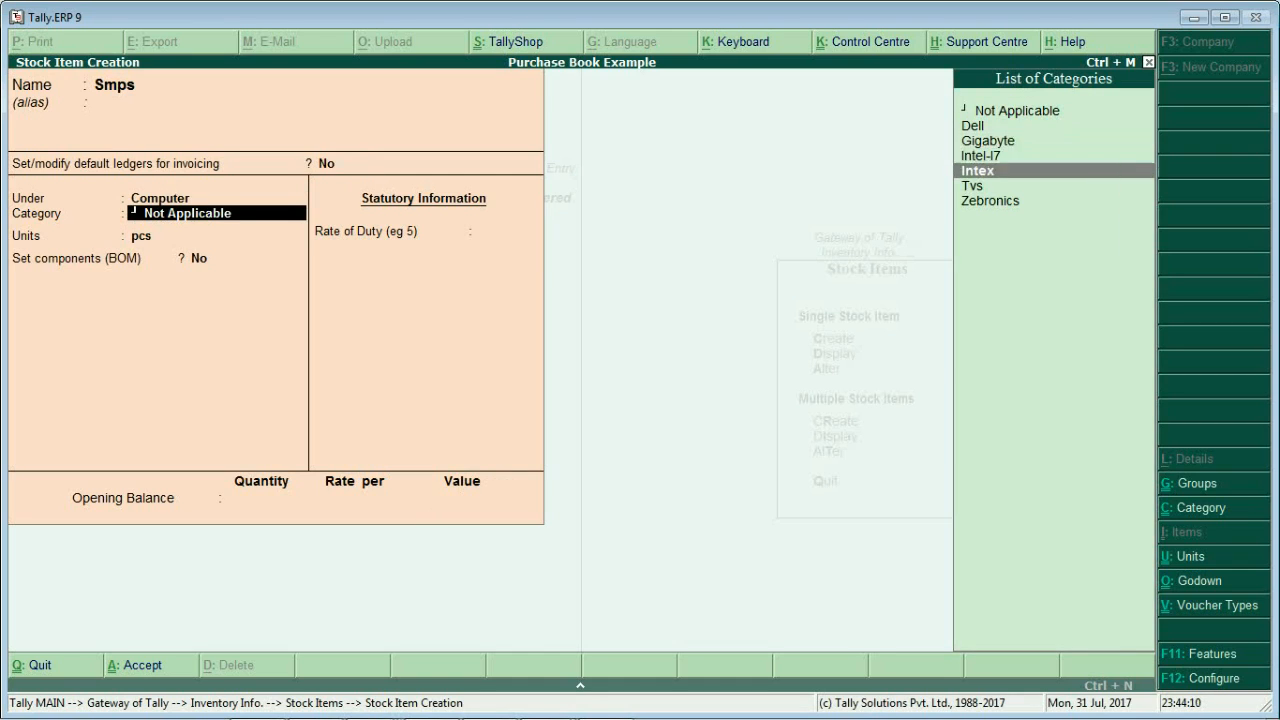
key("Return")
key("Return")
key("Return")
key("Return")
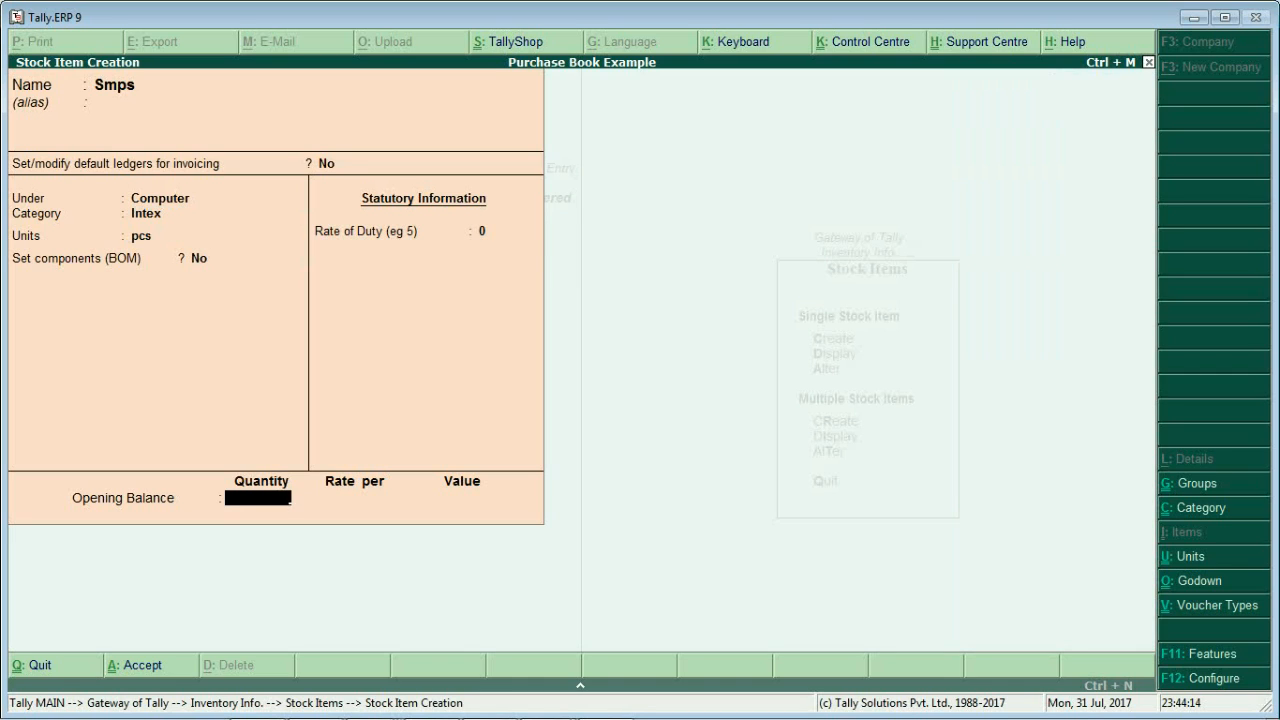
key("Return")
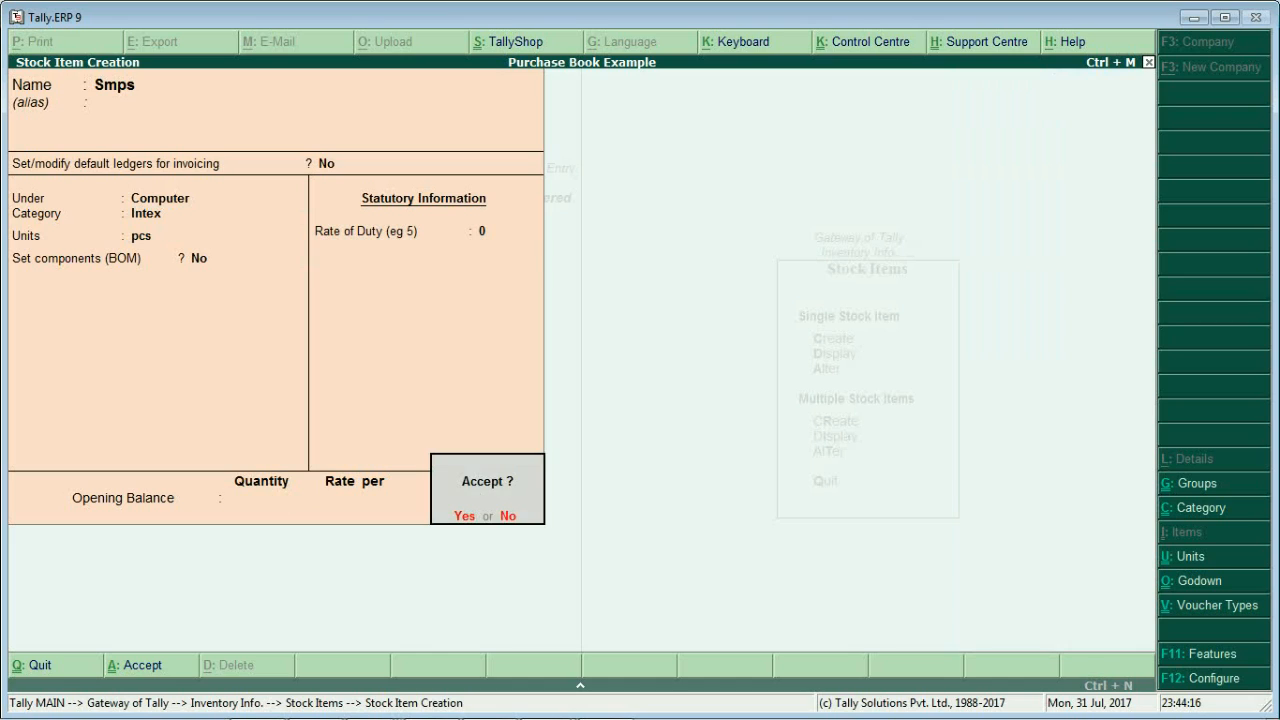
key("Escape")
key("ctrl+a")
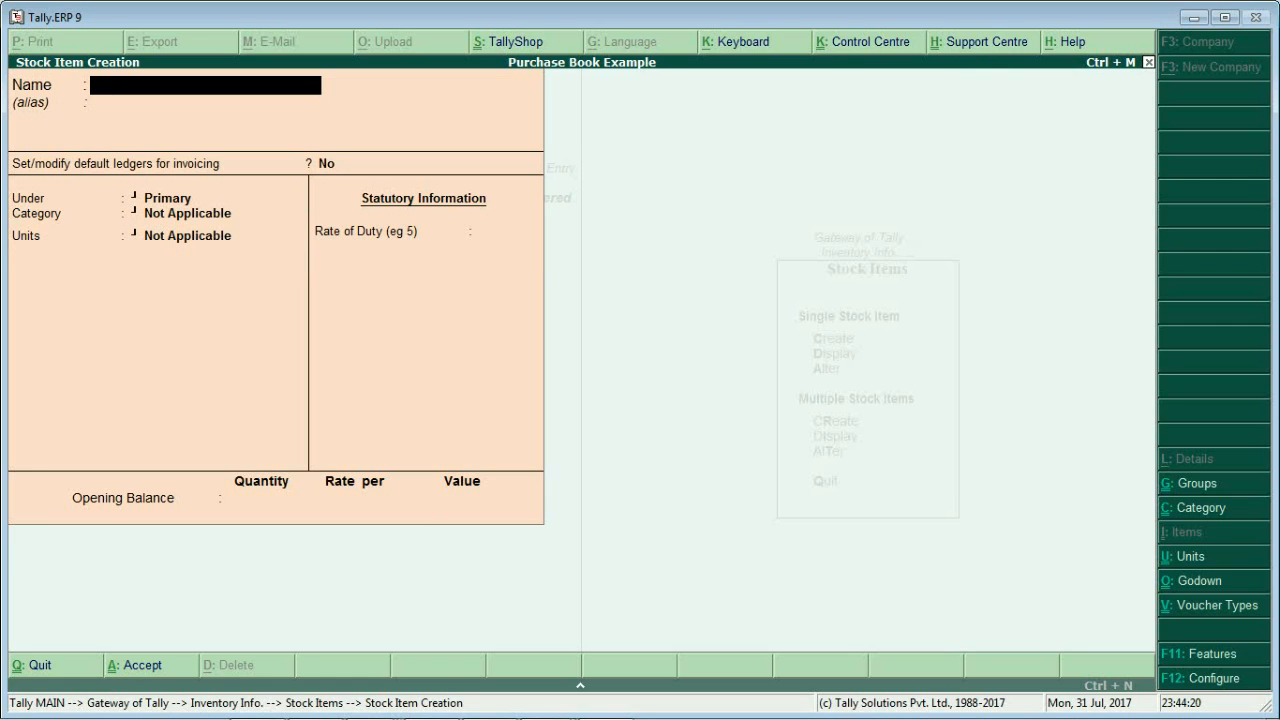
Step: Leave stock item creation, return to the Gateway of Tally, and open a new purchase voucher
key("Escape")
key("Return")
key("Escape")
key("Escape")
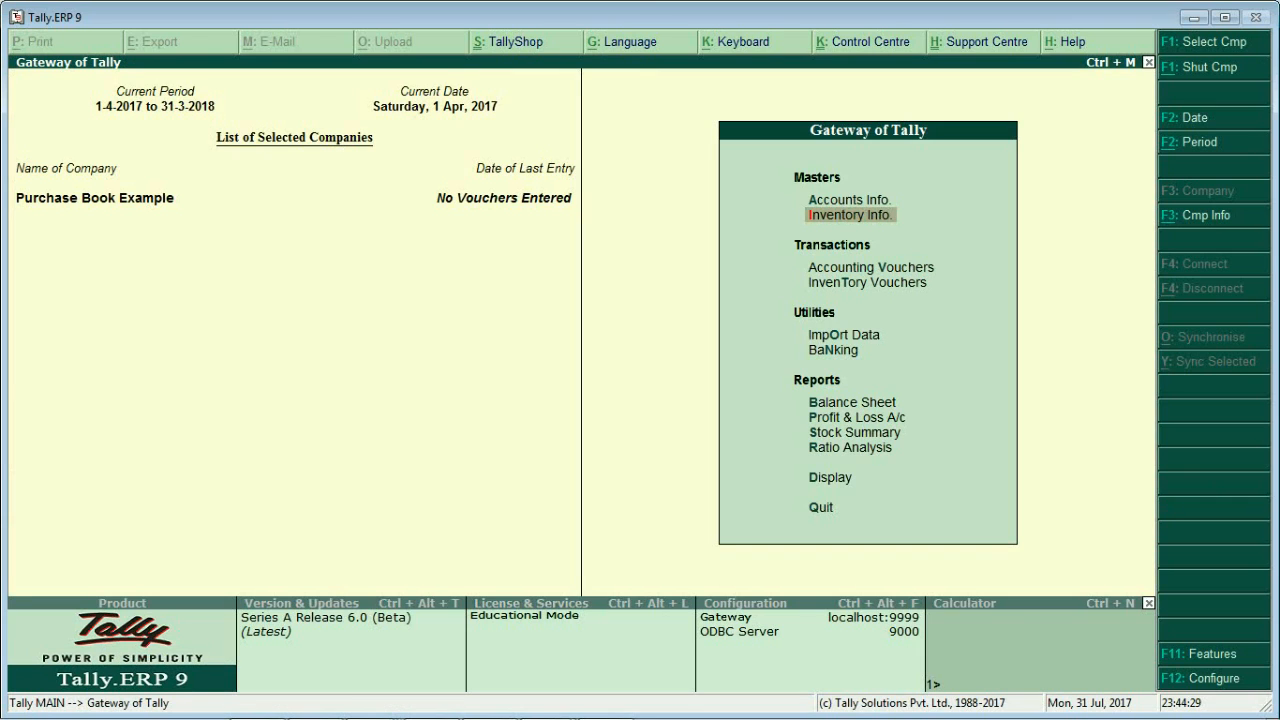
key("Down")
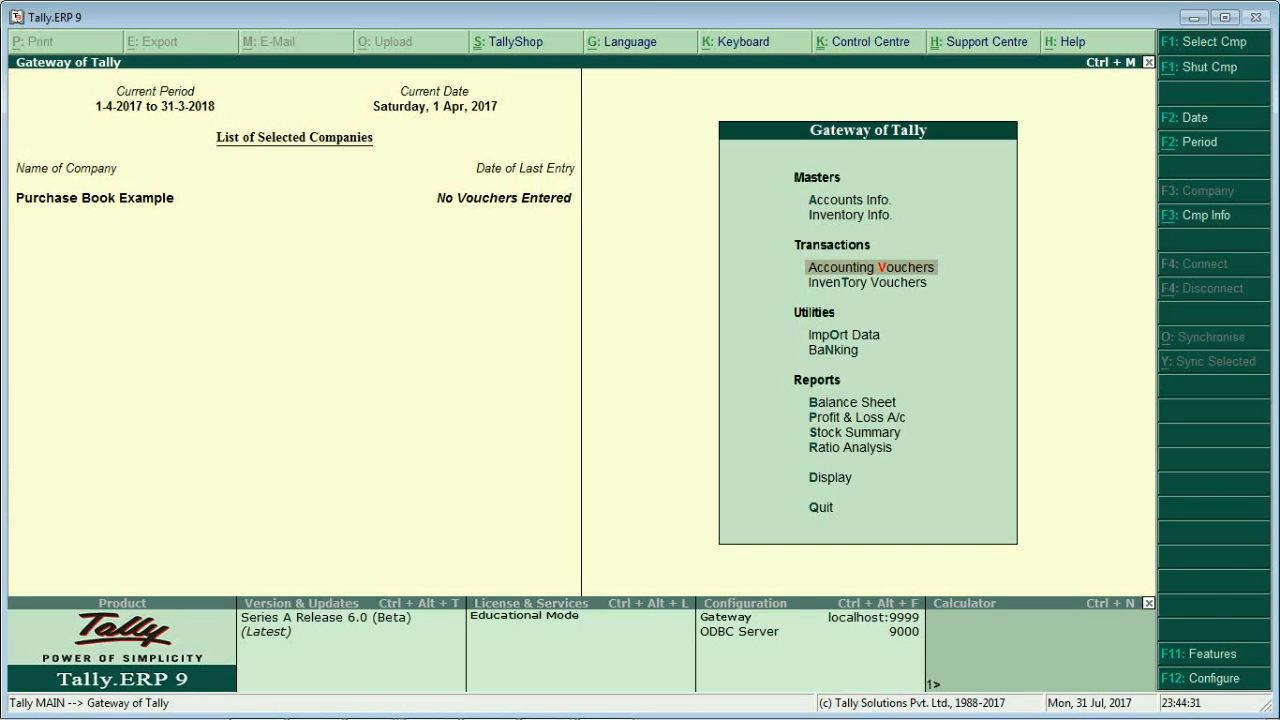
key("Return")
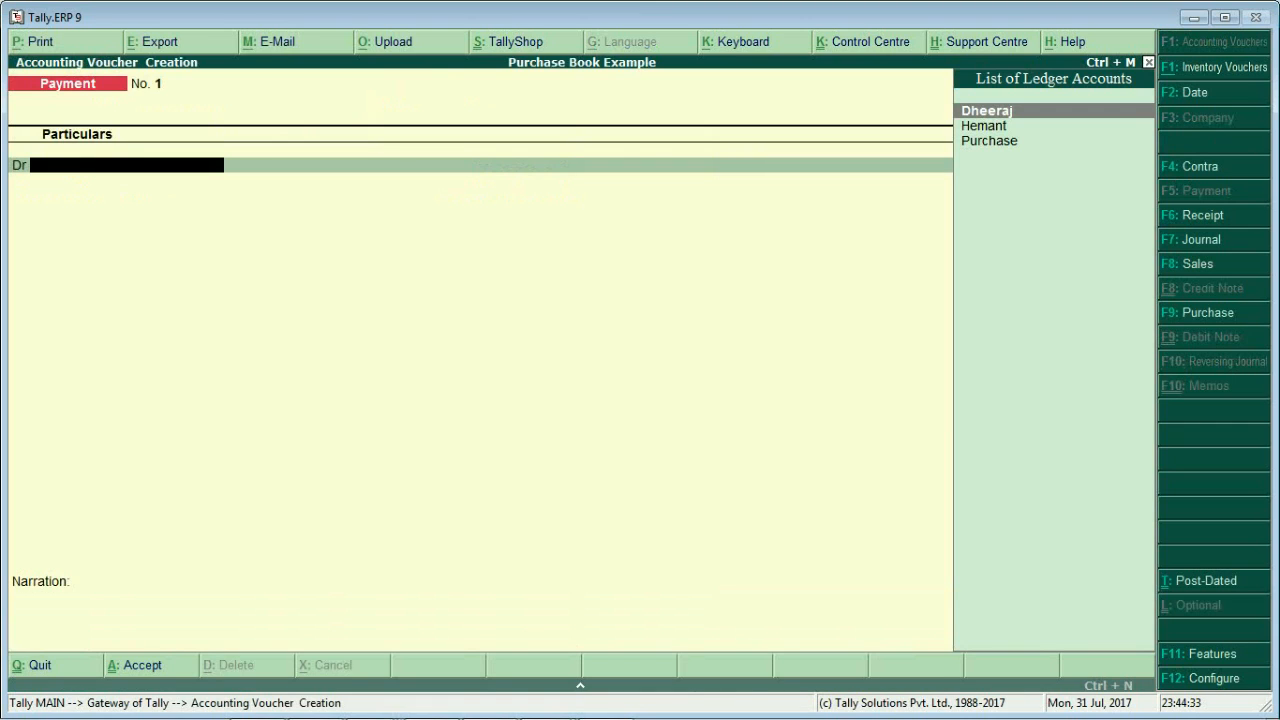
key("F9")
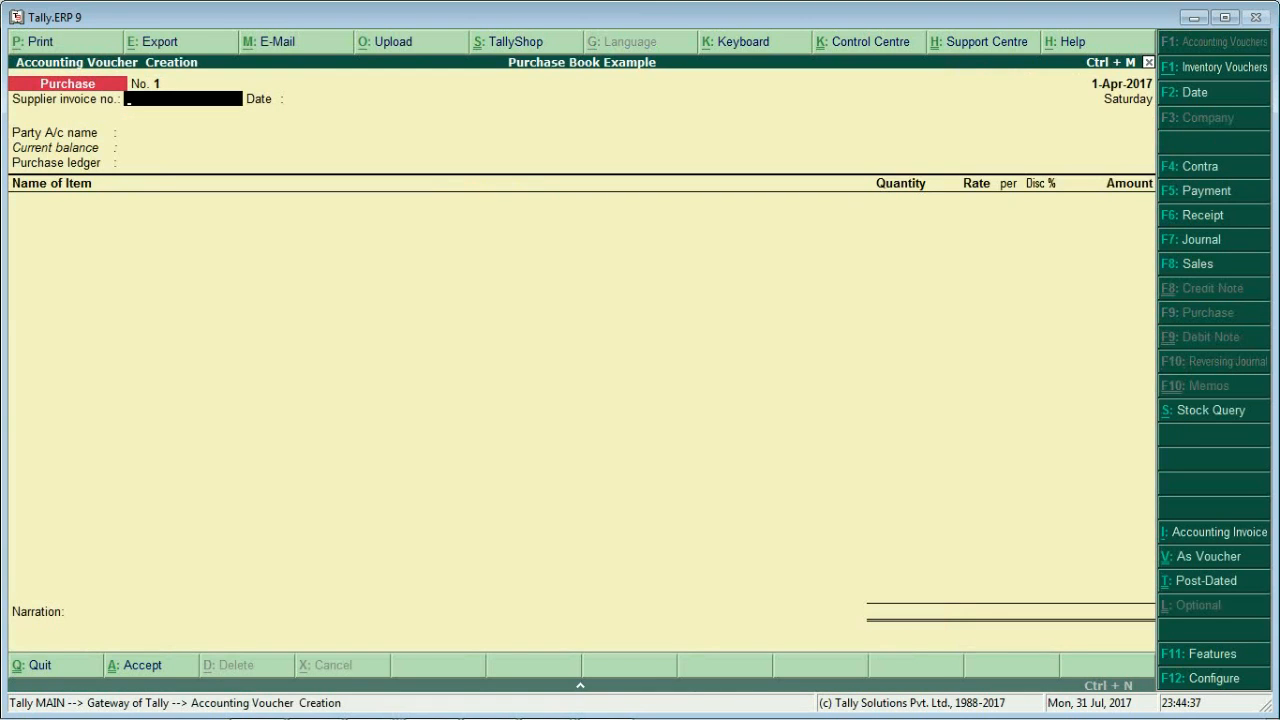
Step: Set the purchase voucher's date to 1-May-2017 and the supplier invoice number to 123, keeping the same invoice date
key("F2")
type("1-5")
key("Return")
type("123")
key("Return")
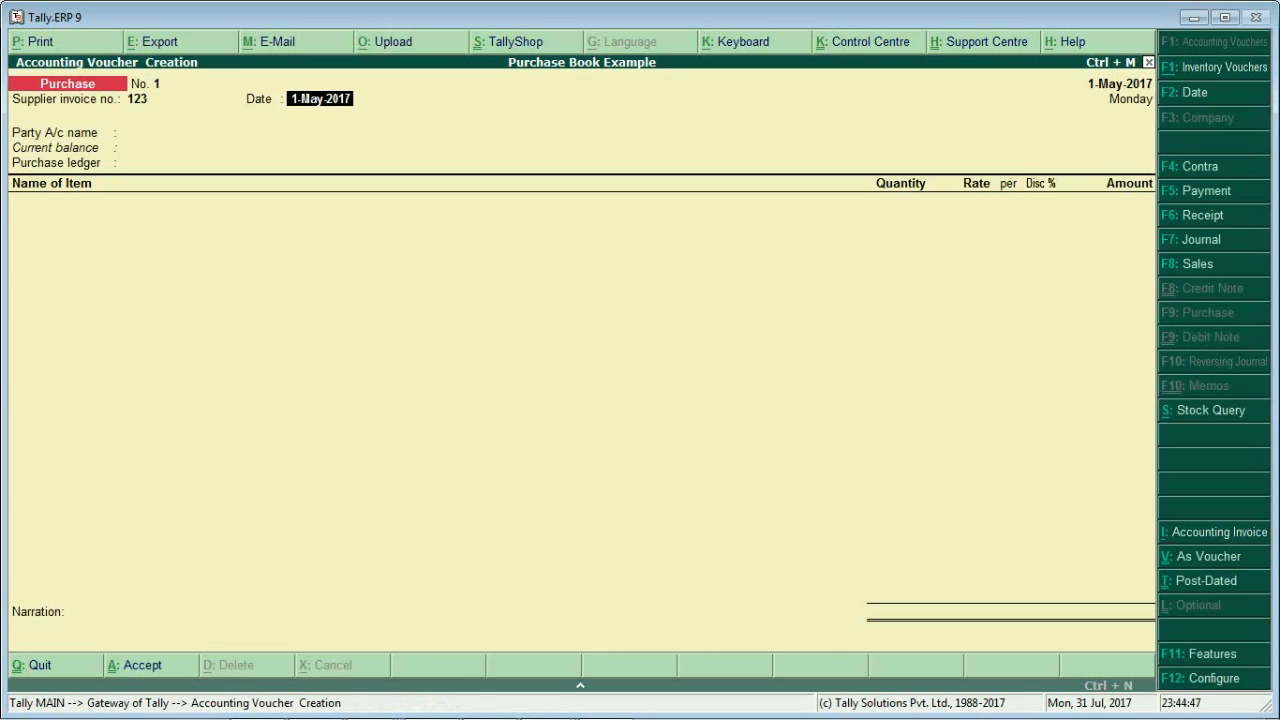
key("Return")
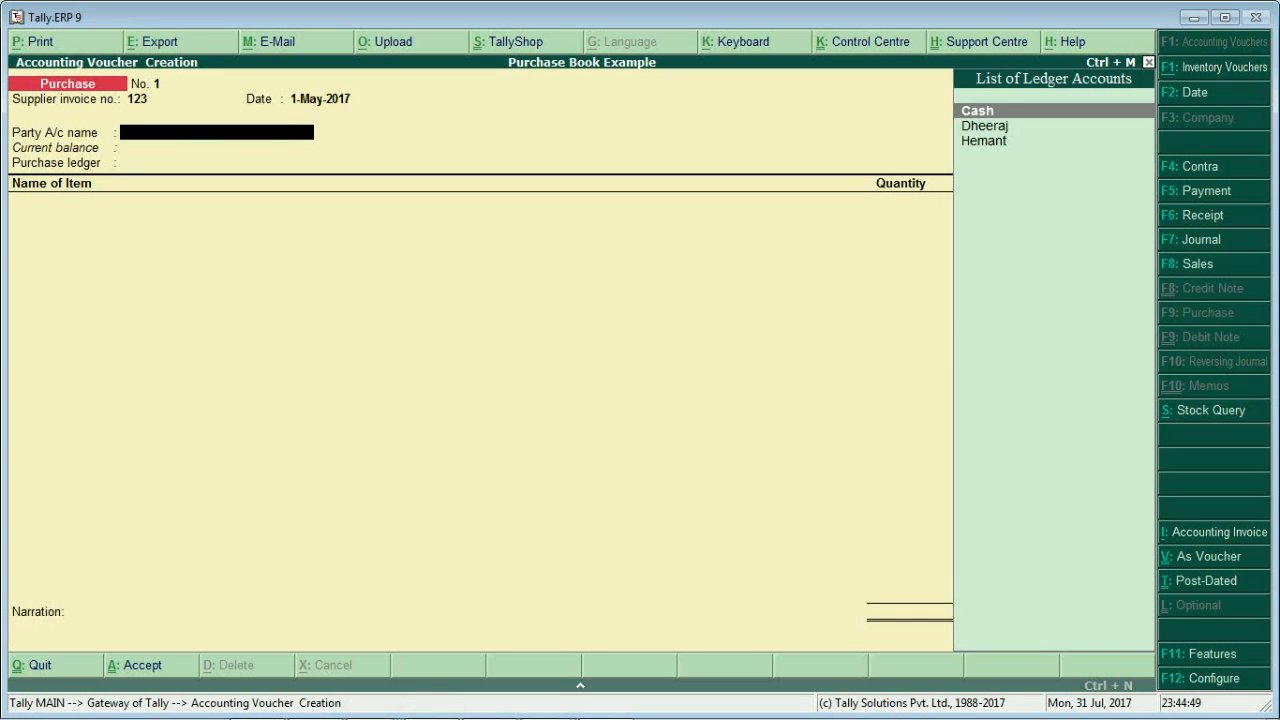
Step: Select the May 1 supplier as the voucher's party account, accept the party details, and choose Purchase as the purchase ledger
key("Down")
key("Return")
key("ctrl+a")
key("Return")
Step: Check the May 1 purchase's supplier and item lines in the Word document and return to Tally's purchase voucher
key("alt+Tab")
scroll(642, 420, "up", 6)
left_click_drag(398, 379, 640, 379)
scroll(640, 379, "down", 2)
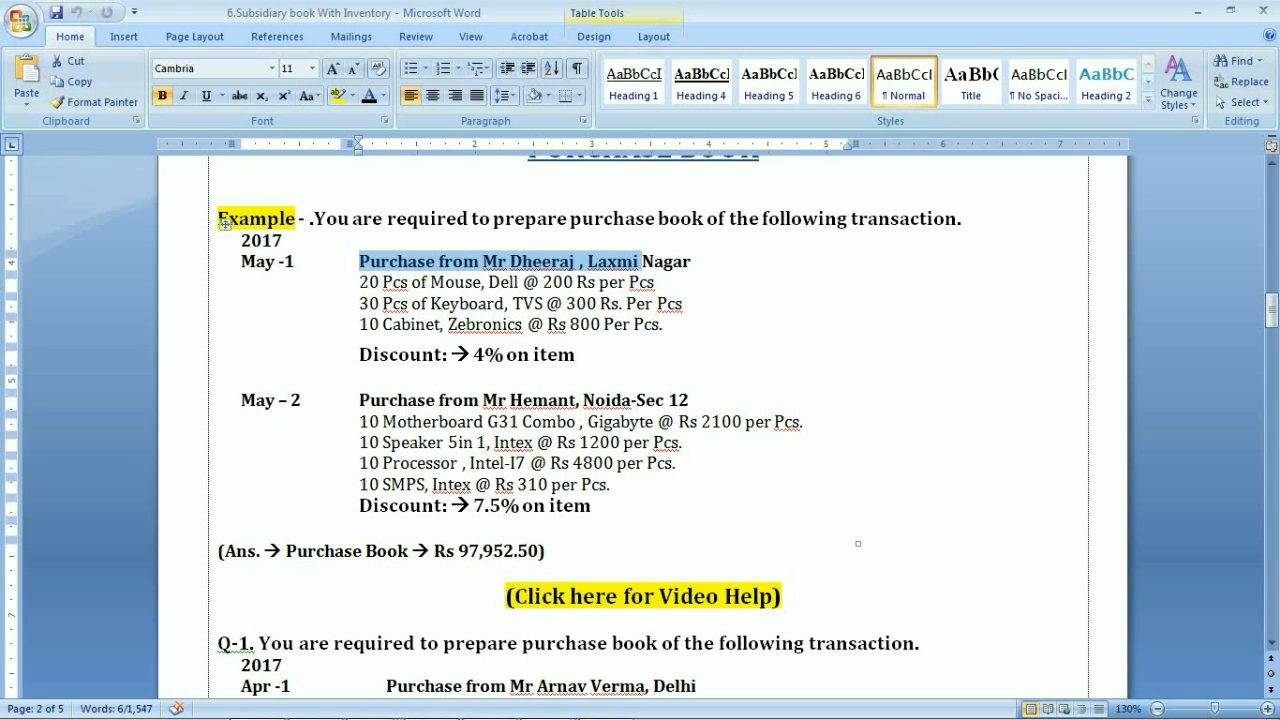
left_click(431, 283)
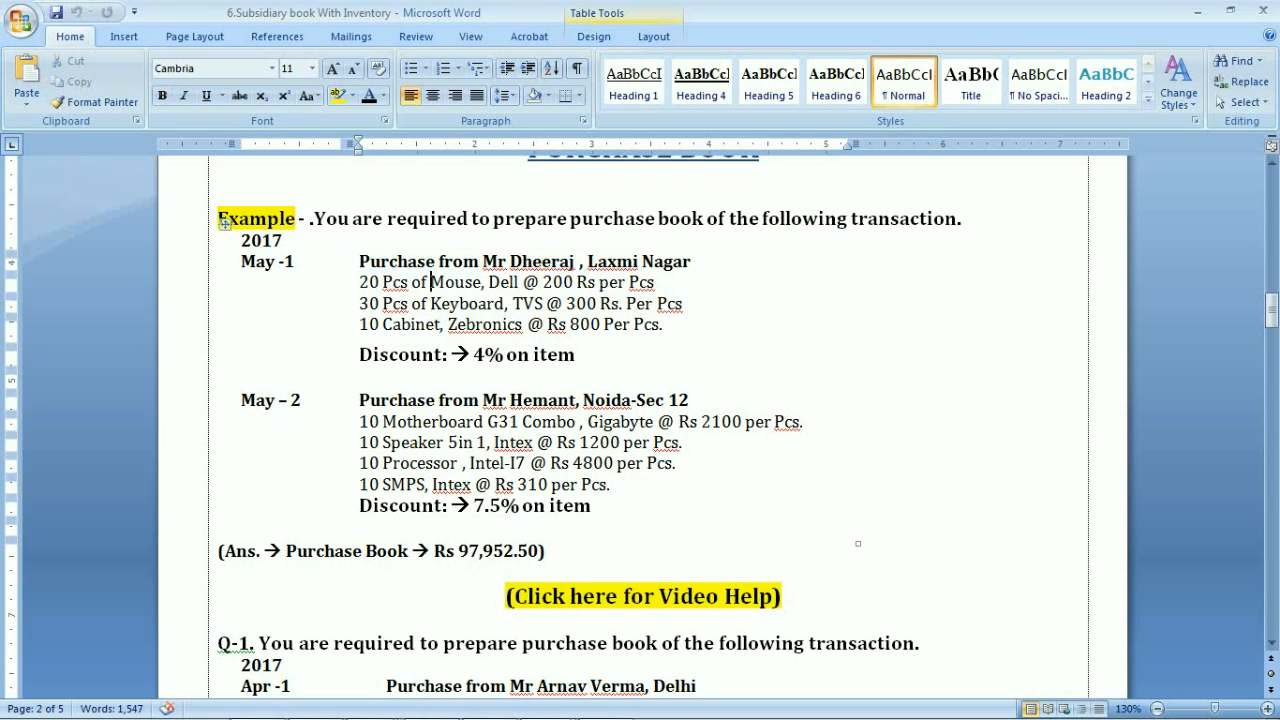
key("alt+Tab")
Step: Add Mouse as the voucher's first item and allocate it to the Laxmi Nagar godown
key("space")
key("Up")
key("Up")
key("Up")
key("Up")
key("Up")
key("Down")
key("Down")
key("Up")
key("Return")
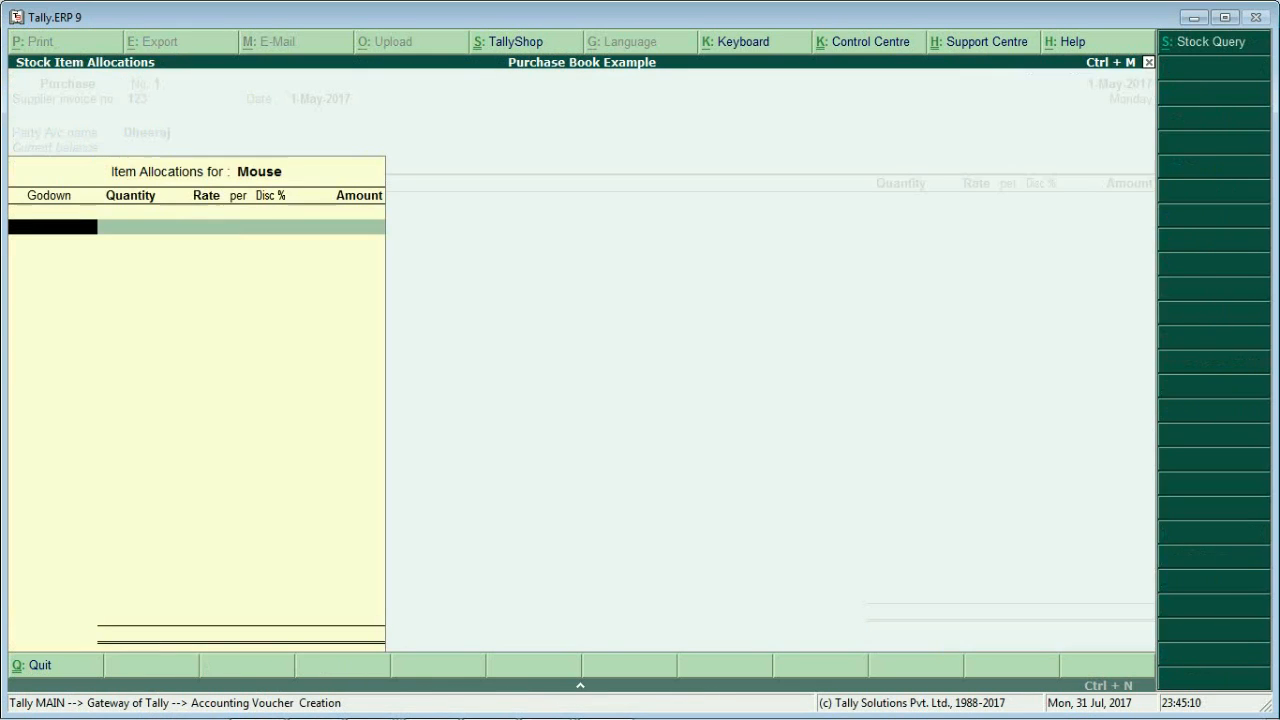
key("Up")
key("Up")
key("Up")
key("Return")
Step: Set the Mouse allocation to 20 pcs at a rate of 200 with a 4% discount and finish the allocation
type("200")
key("Return")
type("200")
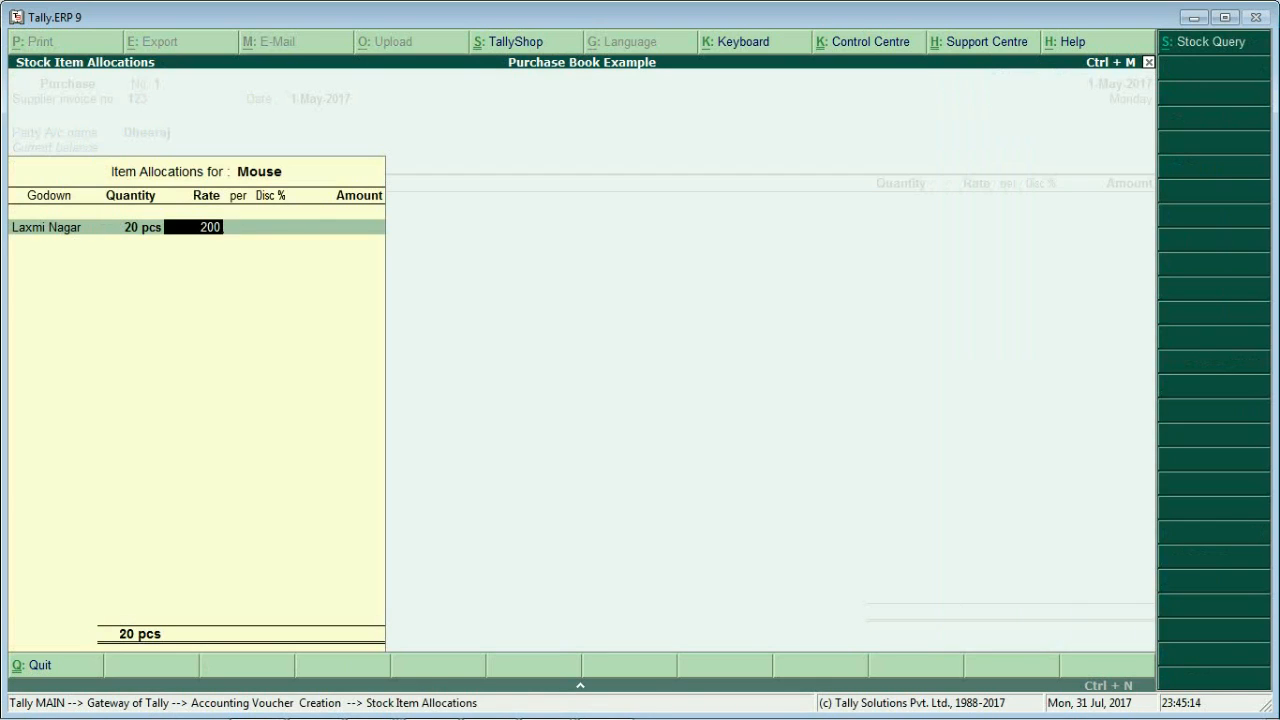
key("Return")
key("Return")
type("4")
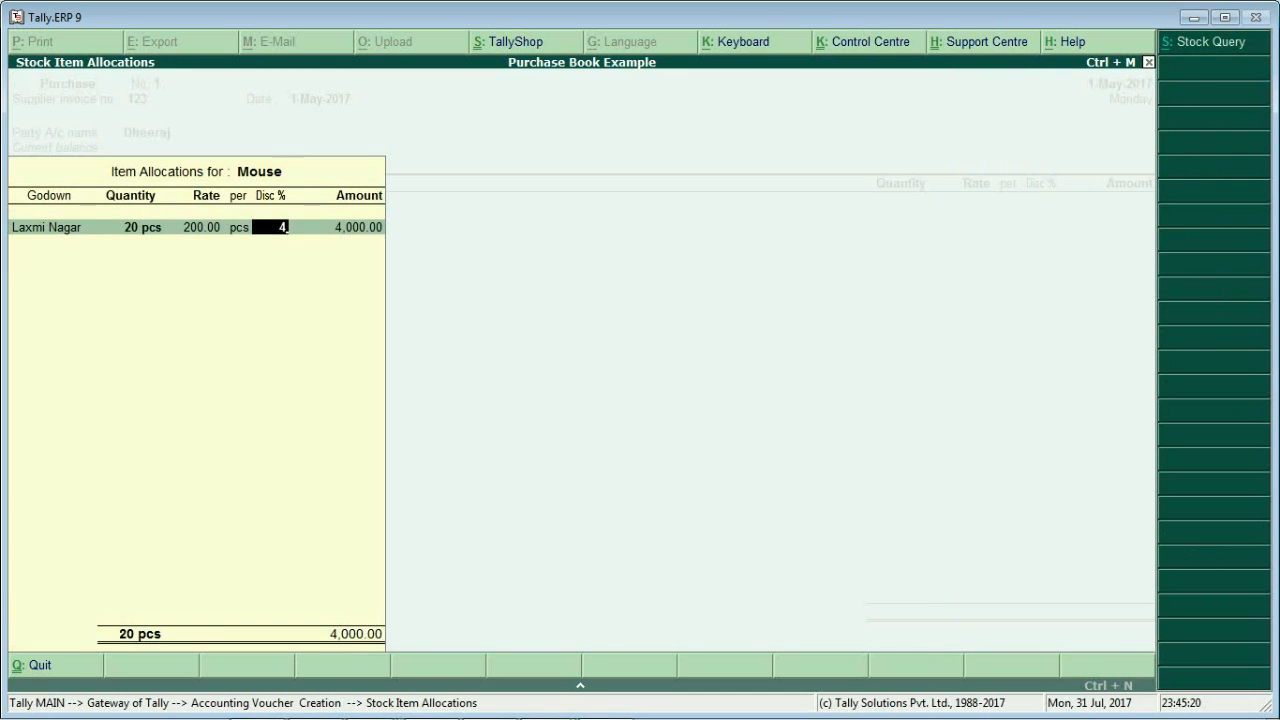
key("Return")
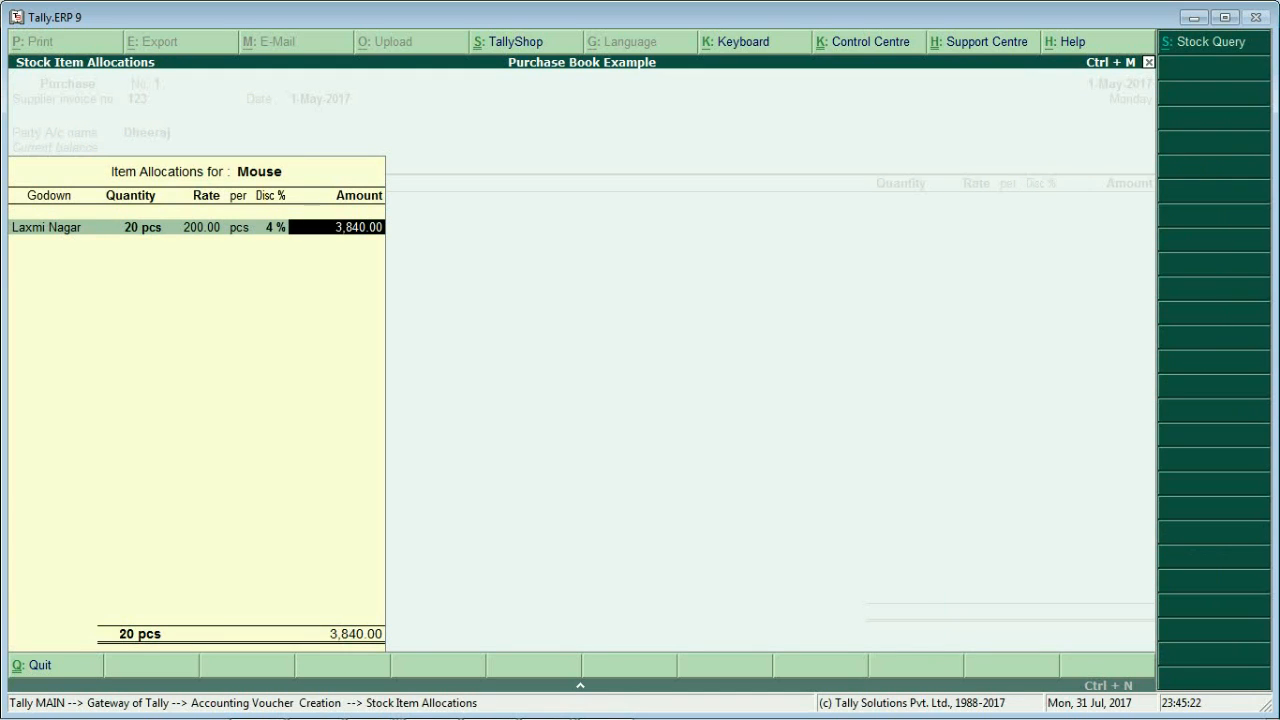
key("Return")
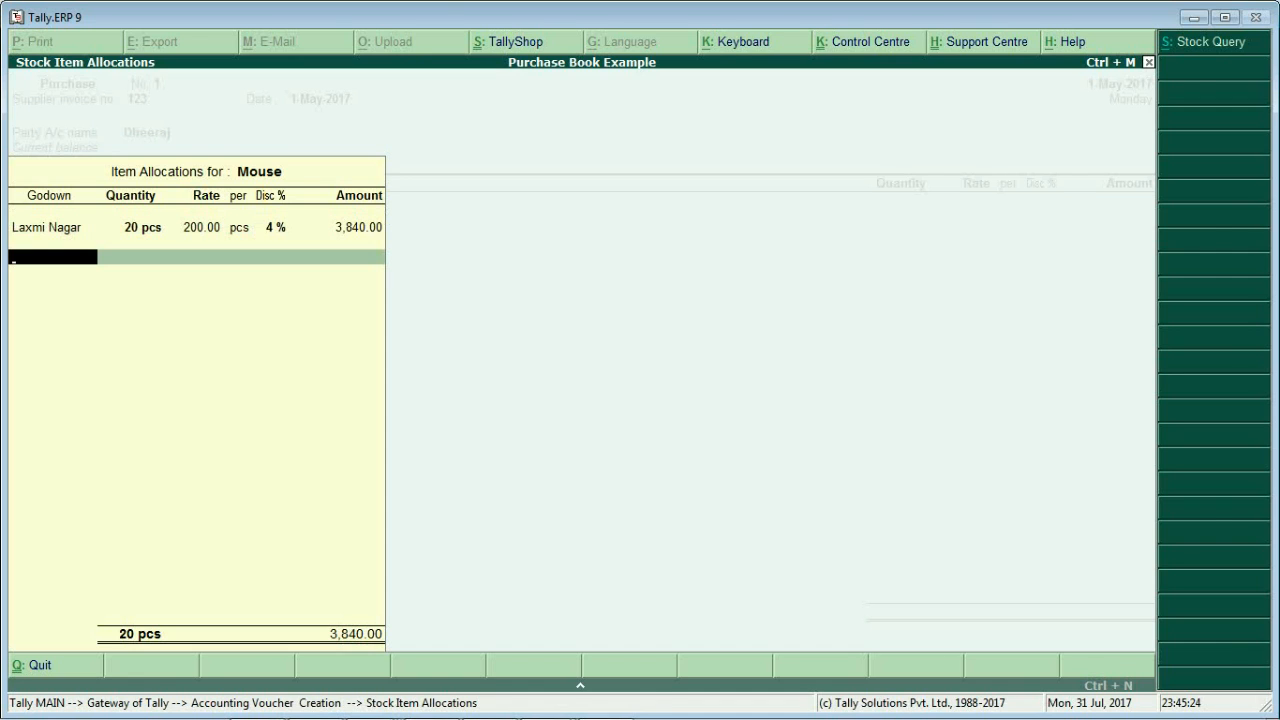
key("Return")
key("Return")
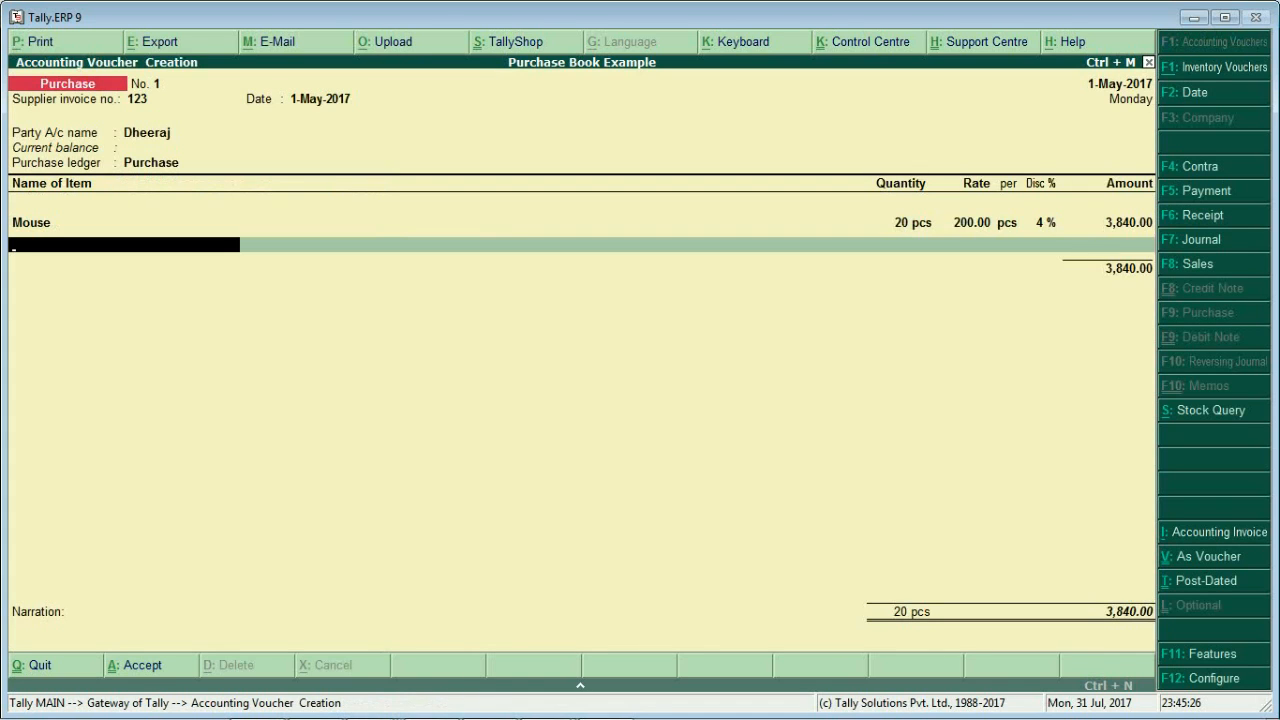
Step: Add Keyboard as the voucher's second item and allocate it to the Laxmi Nagar godown
key("Down")
key("Down")
key("Down")
key("Down")
key("Down")
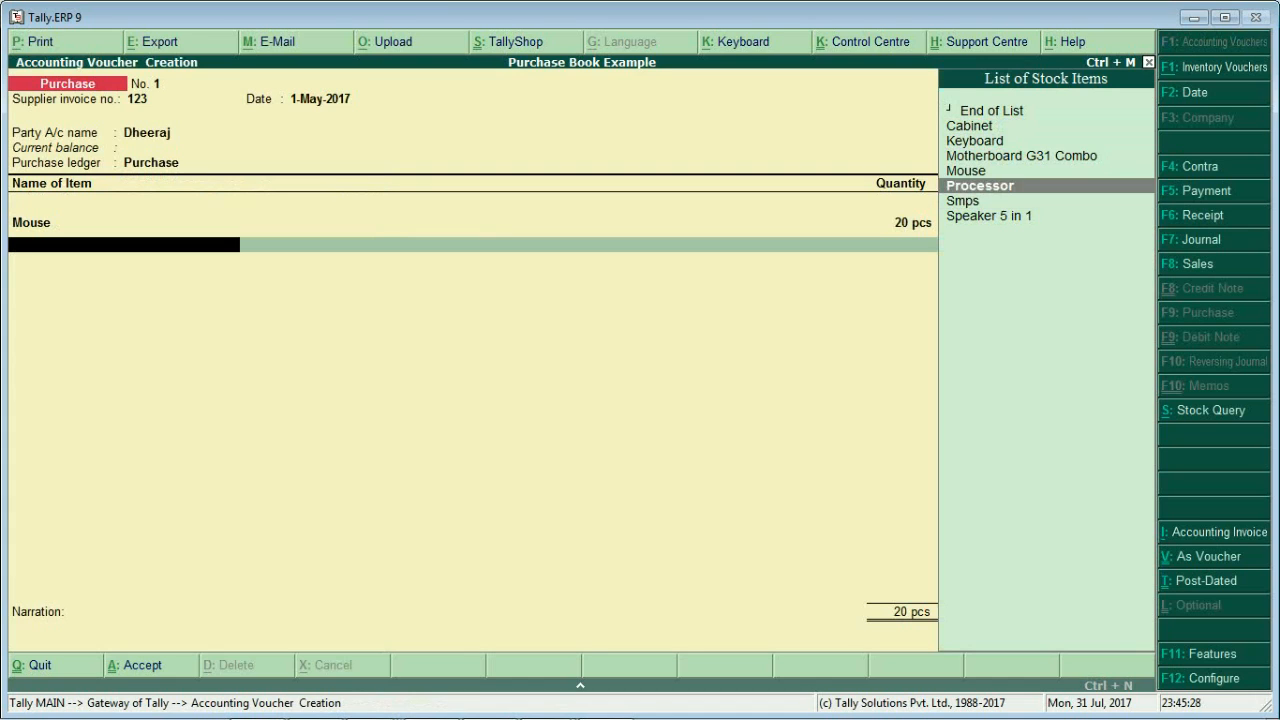
key("Up")
key("Up")
key("Up")
key("Up")
key("Down")
key("Return")
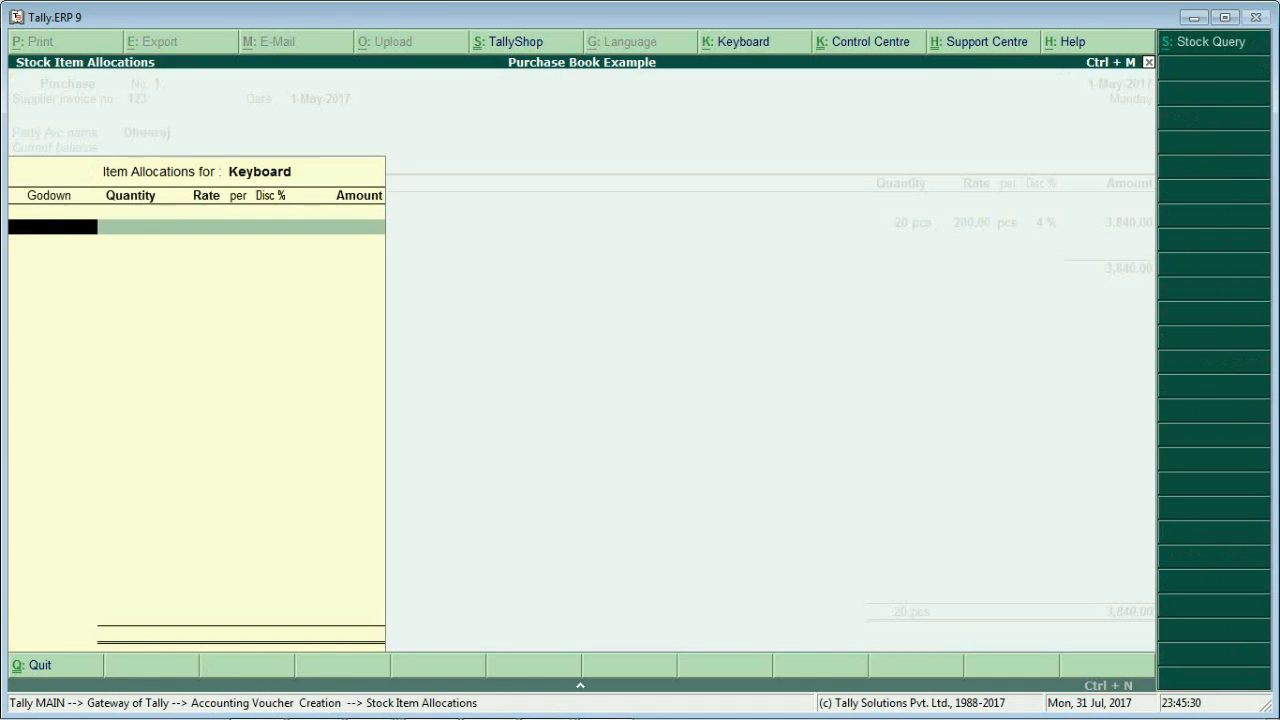
key("Return")
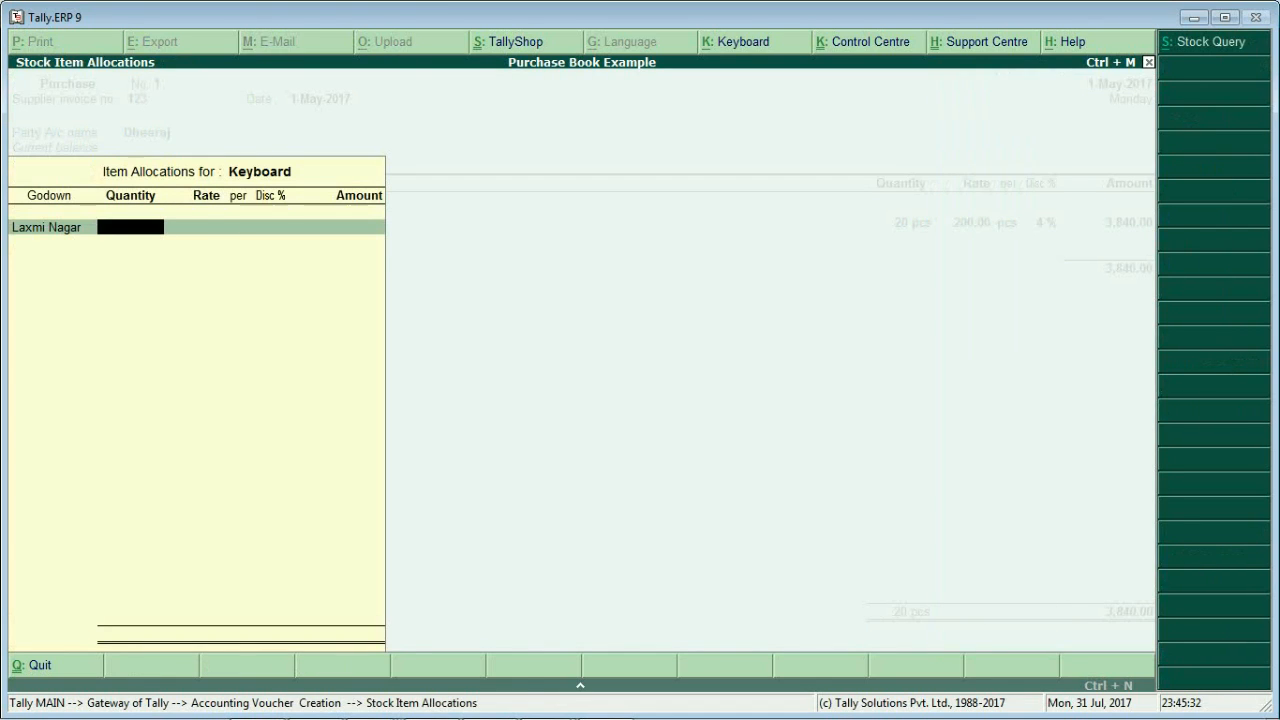
Step: After checking the Word document, set the Keyboard allocation in Tally to 30 pcs at a rate of 300 with a 4% discount and finish the line
key("alt+Tab")
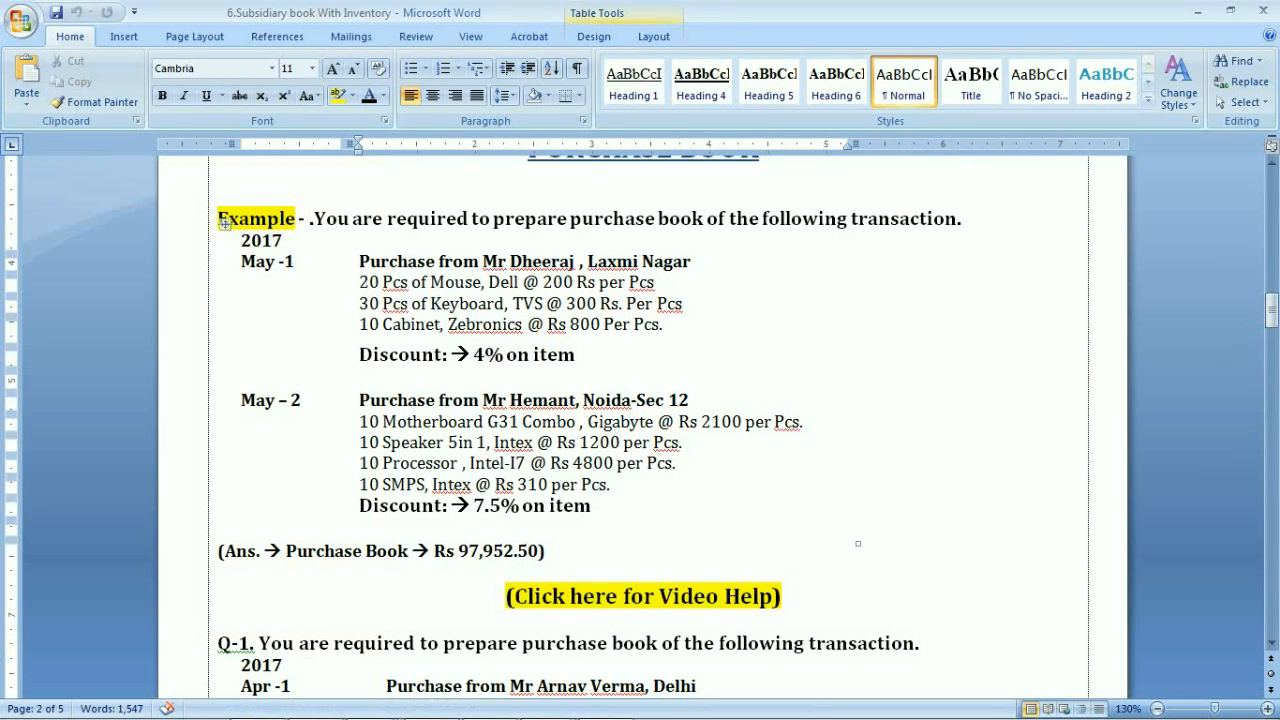
key("alt+Tab")
type("30")
key("Return")
type("300")
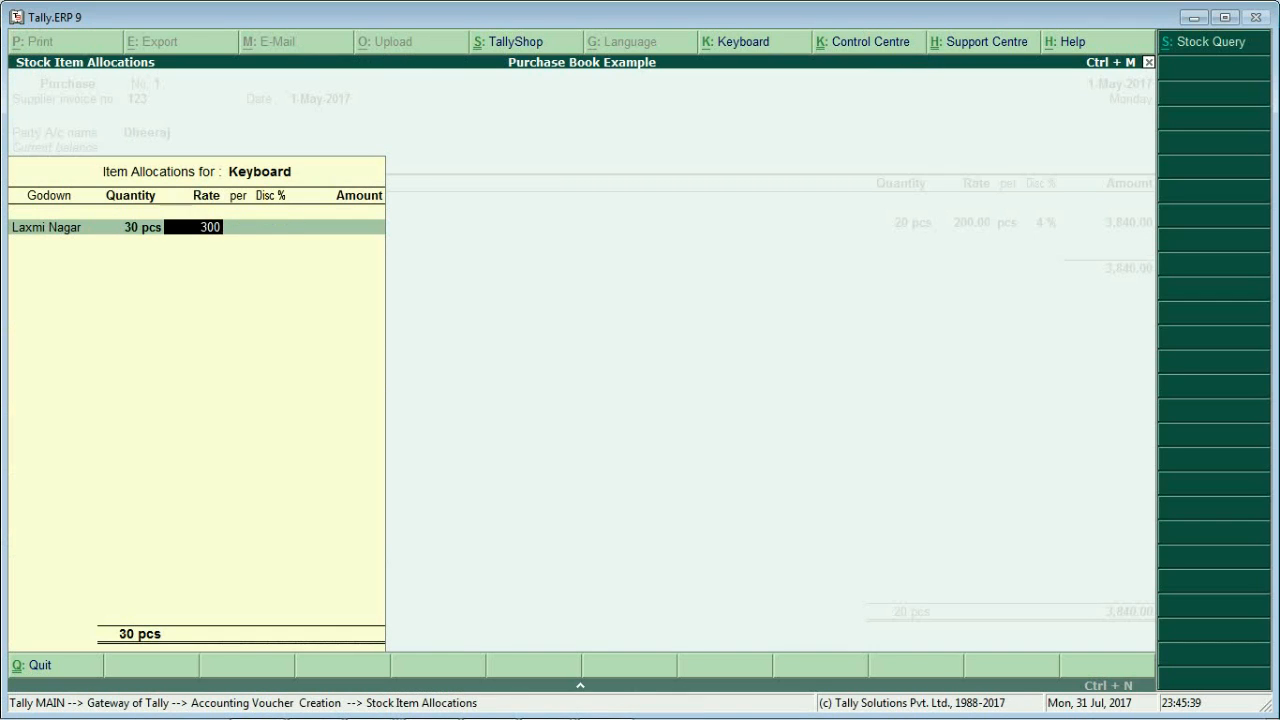
key("Return")
type("4")
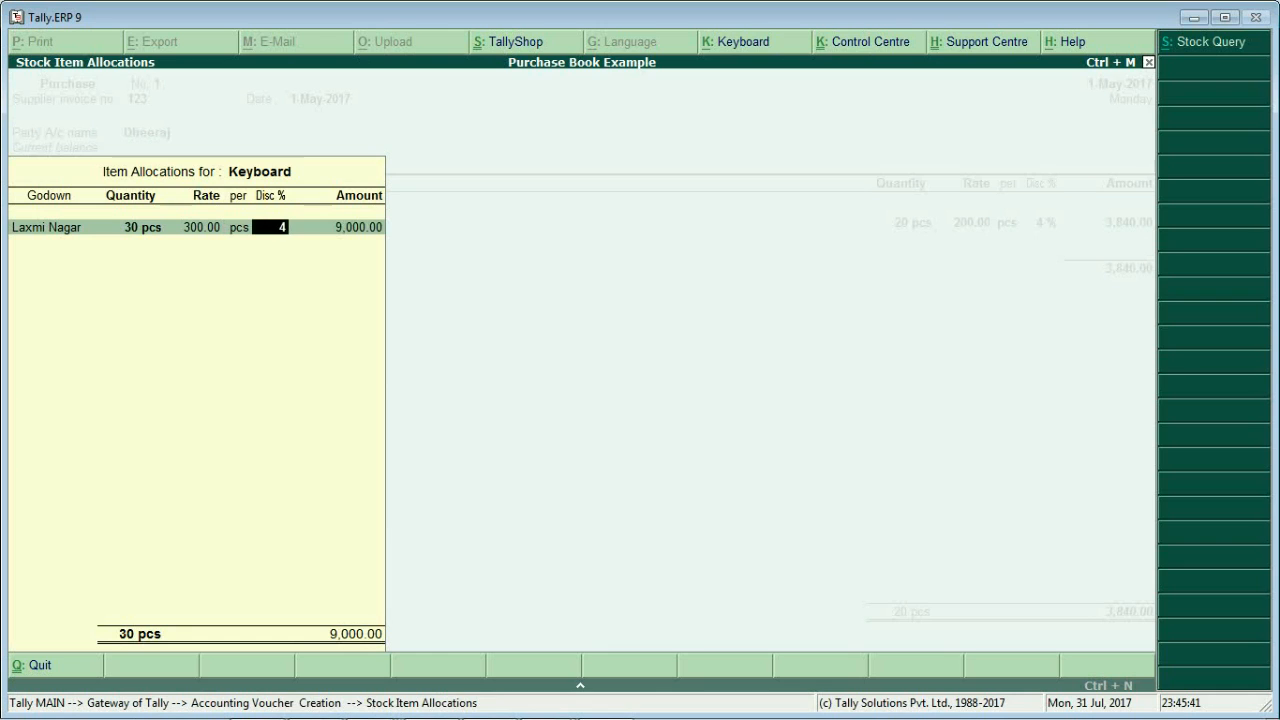
key("Return")
key("Return")
key("Return")
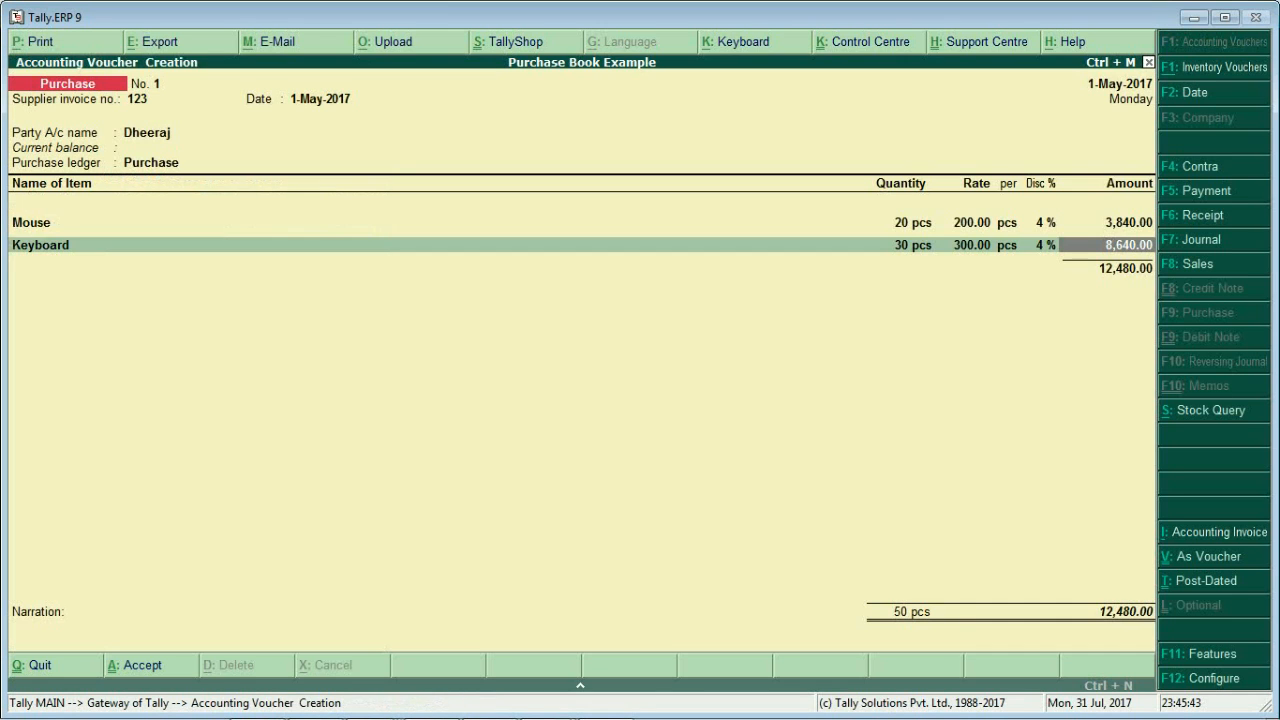
key("Return")
Step: Add Cabinet as the voucher's third item and allocate it to the Laxmi Nagar godown
key("Up")
key("Up")
key("Up")
key("Up")
key("Up")
key("Up")
key("Up")
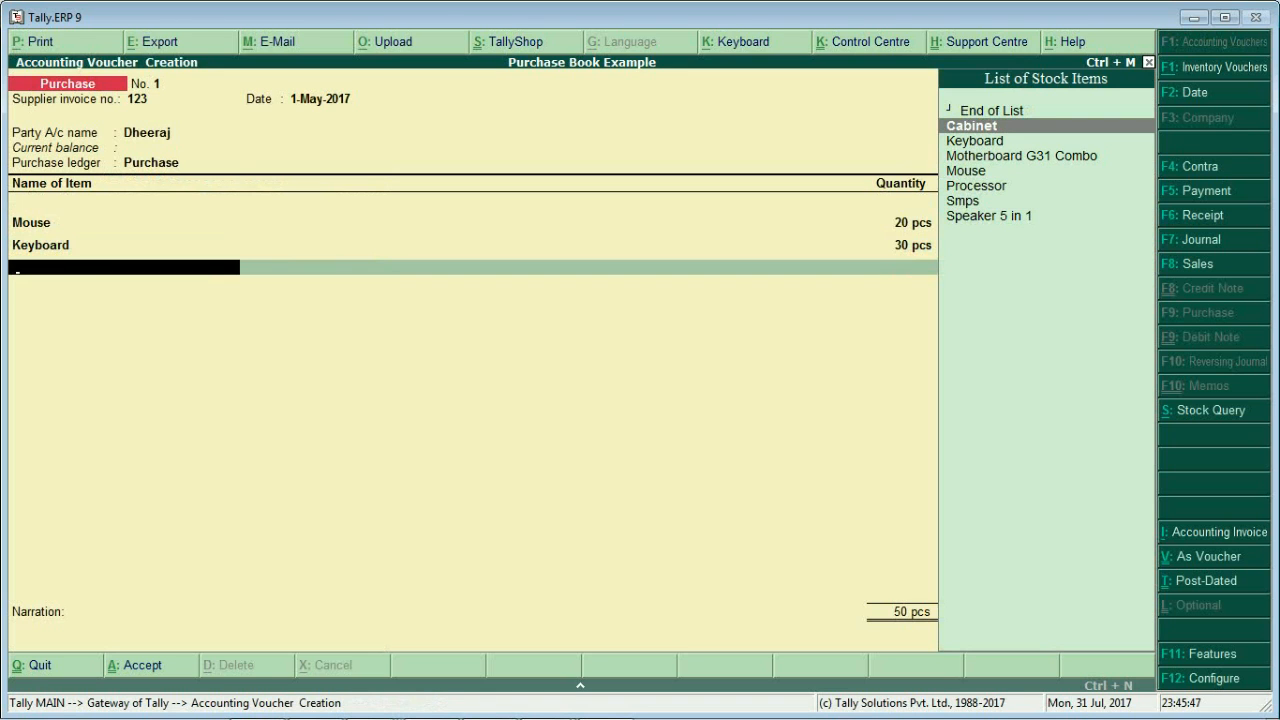
key("Return")
key("Up")
key("Up")
key("Up")
key("Return")
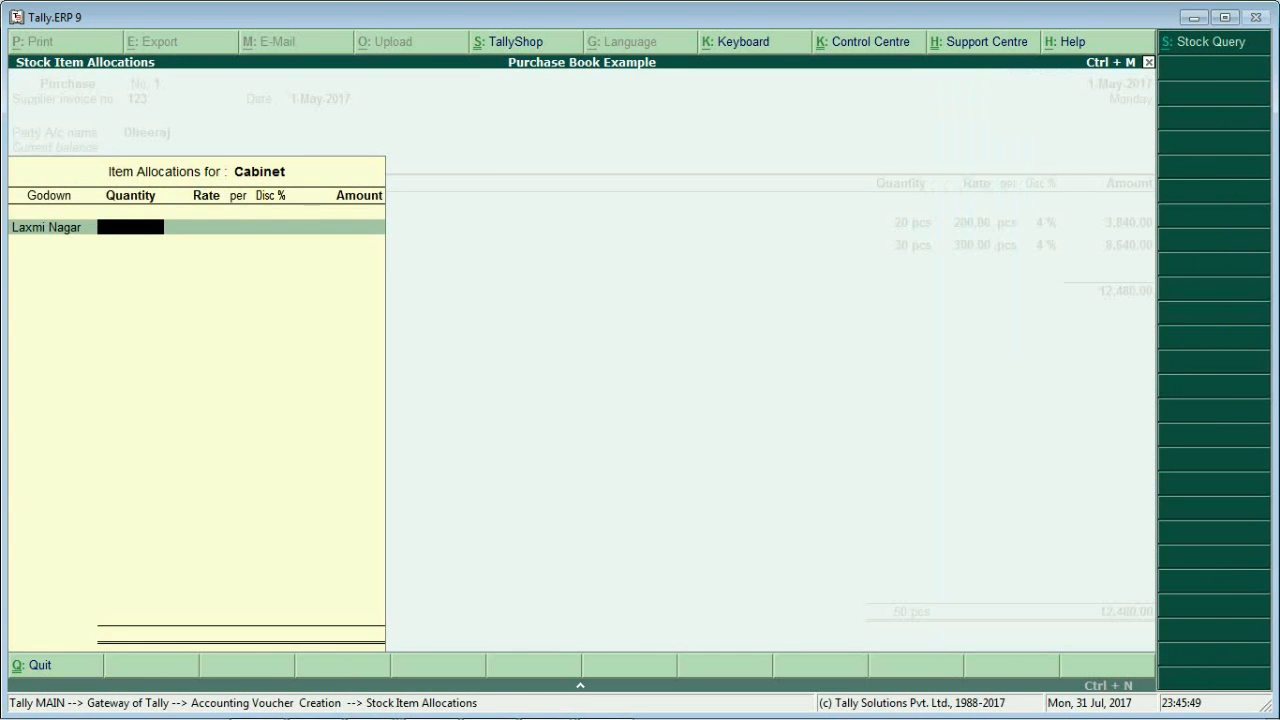
Step: After checking the Word document, set the Cabinet allocation in Tally to 10 pcs at a rate of 800 with a 4% discount and finish the line
key("alt+Tab")
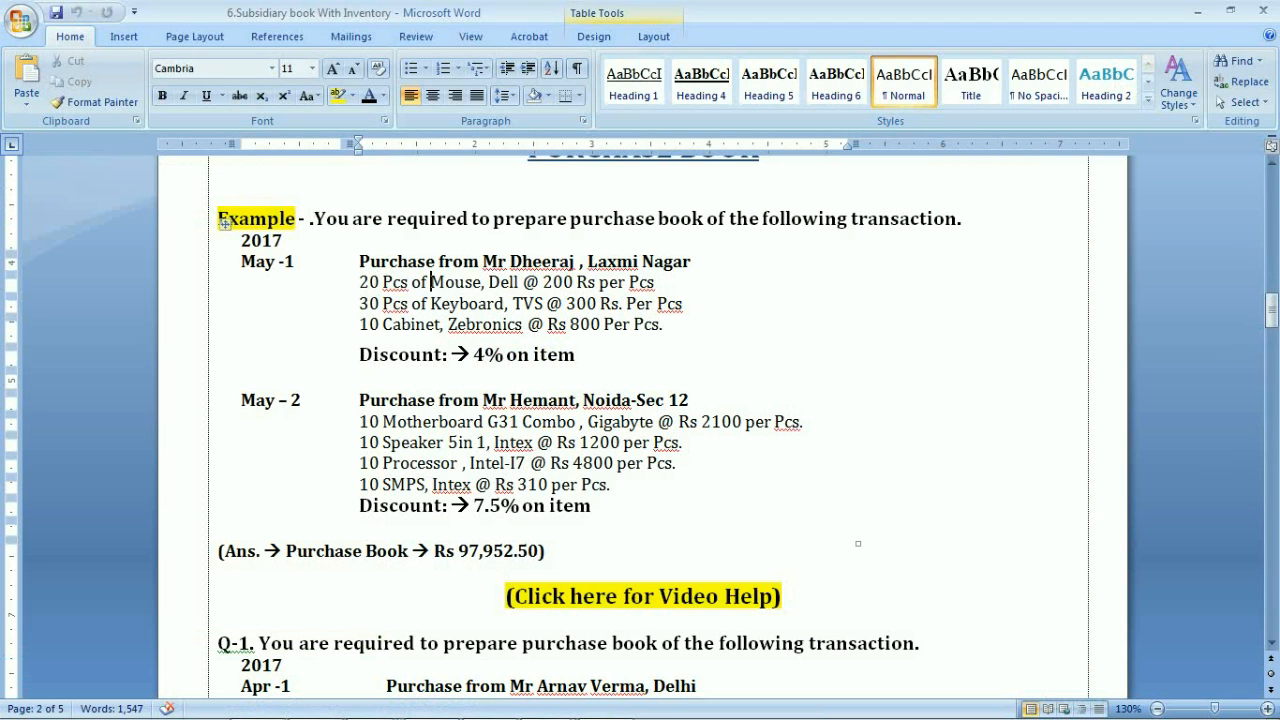
key("alt+Tab")
type("10")
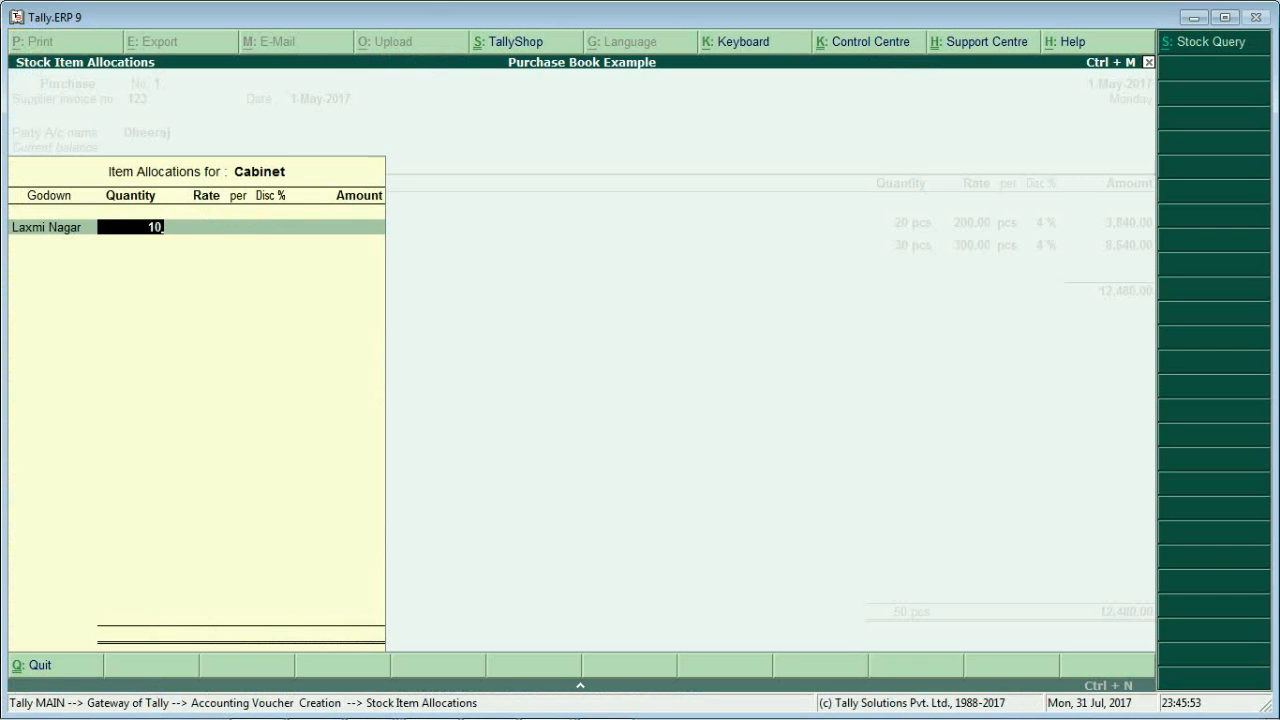
key("Return")
type("800")
key("Return")
key("Return")
type("4")
key("Return")
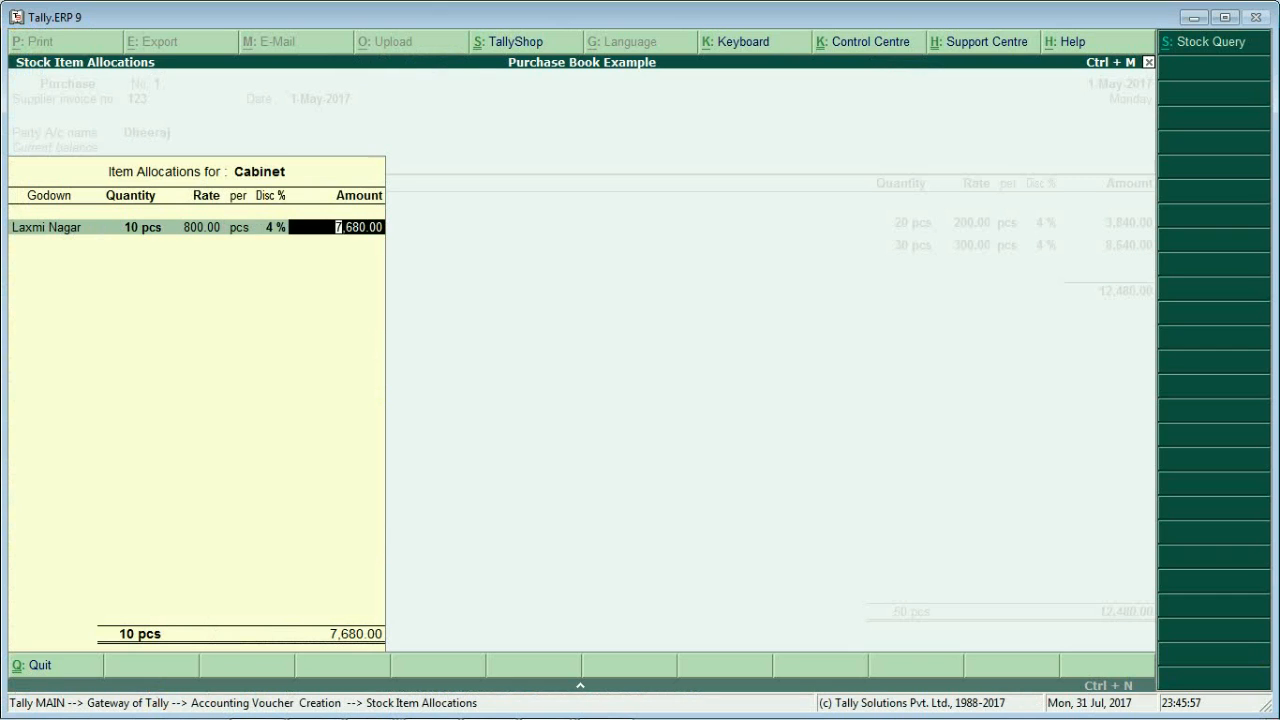
key("Return")
key("Return")
key("Return")
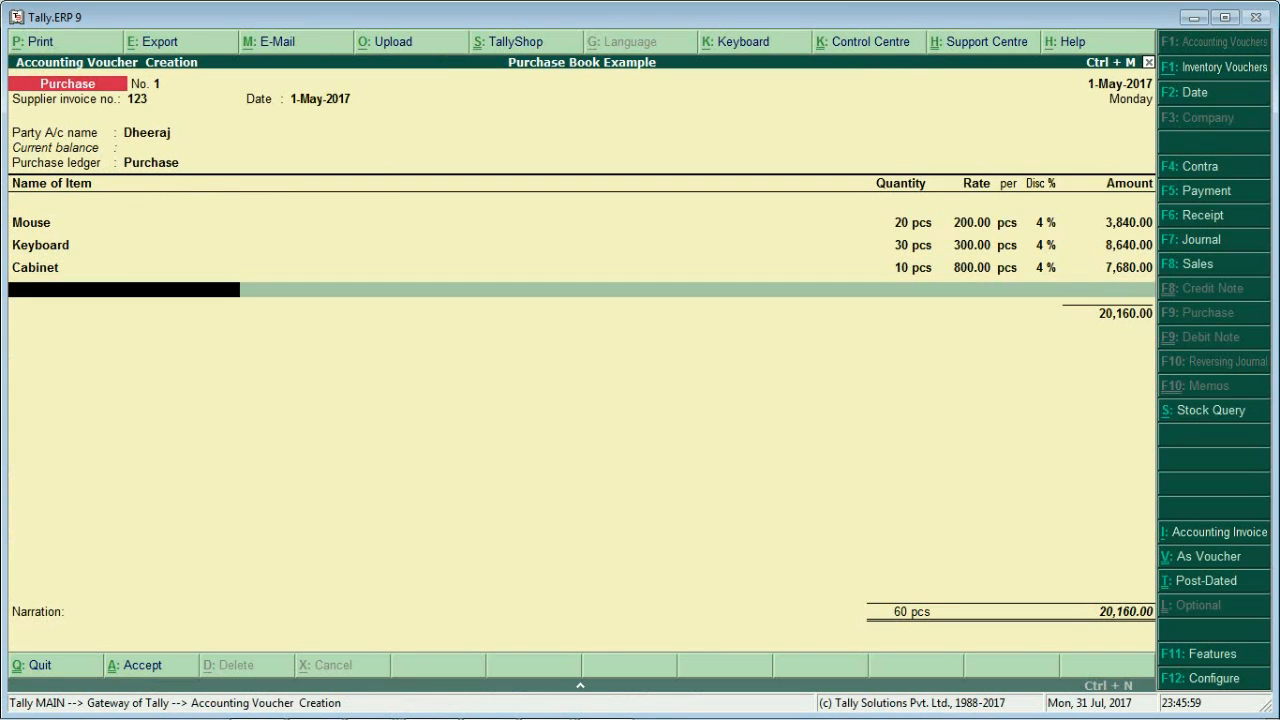
Step: End the item list without additional ledgers or a narration and save the May 1 purchase voucher
key("Return")
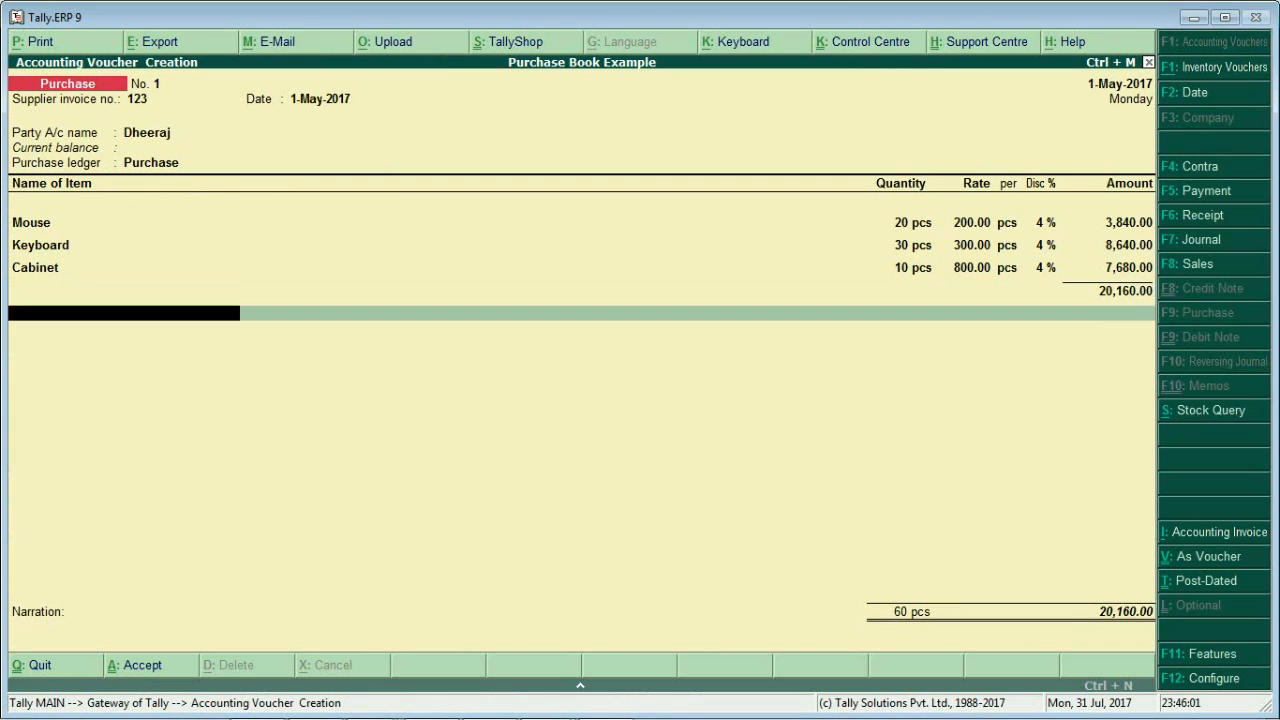
key("Return")
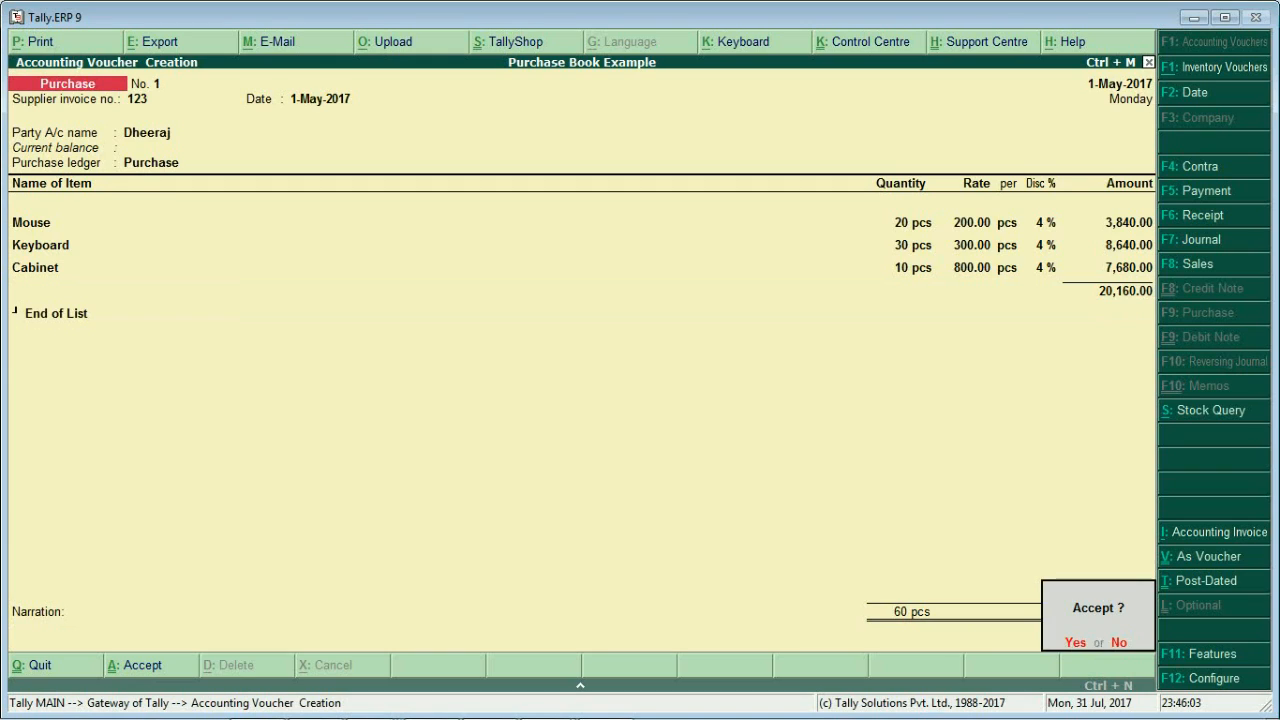
key("ctrl+a")
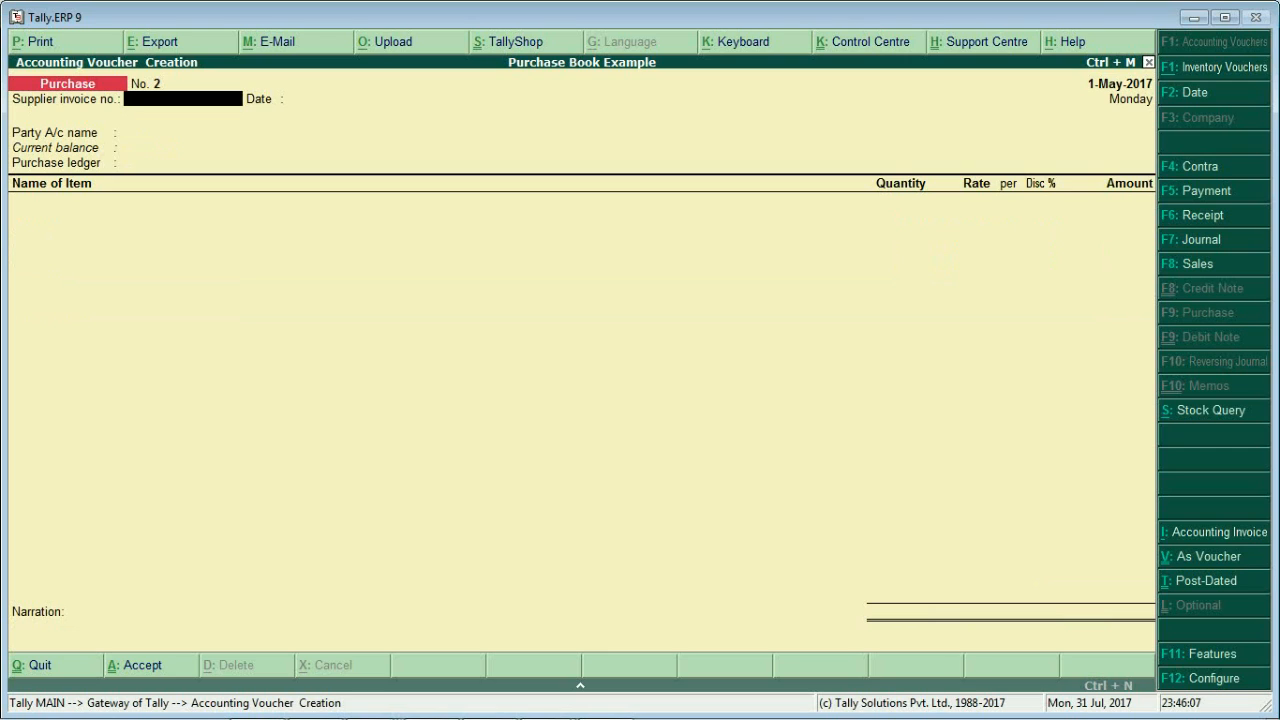
Step: Date the new purchase voucher 2-May-2017 and enter supplier invoice number 124 with the same invoice date
key("F2")
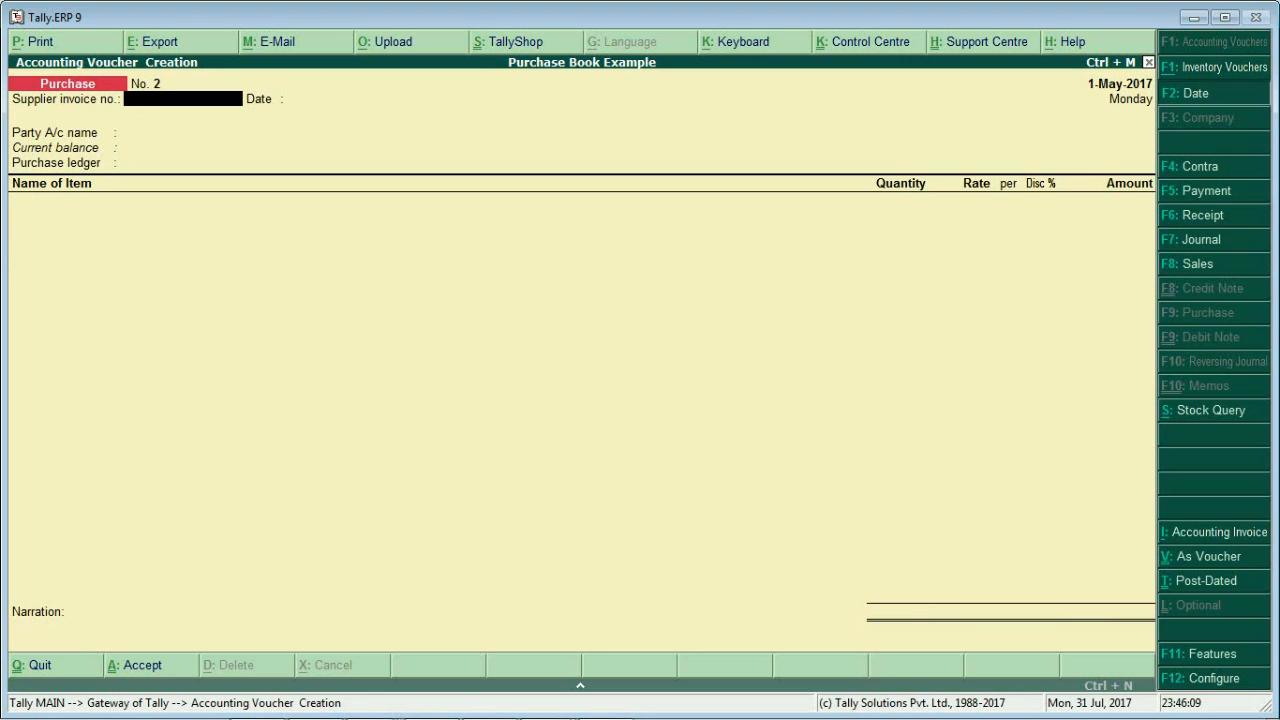
key("Return")
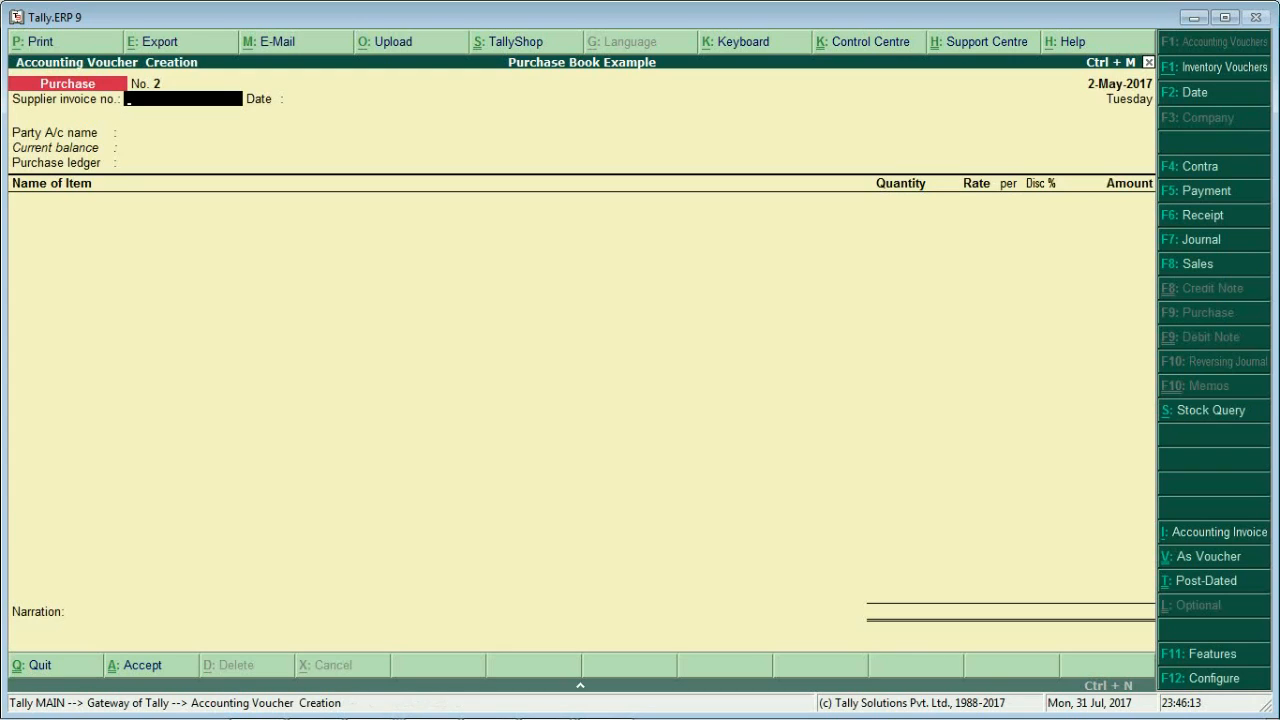
type("124")
key("Return")
key("Return")
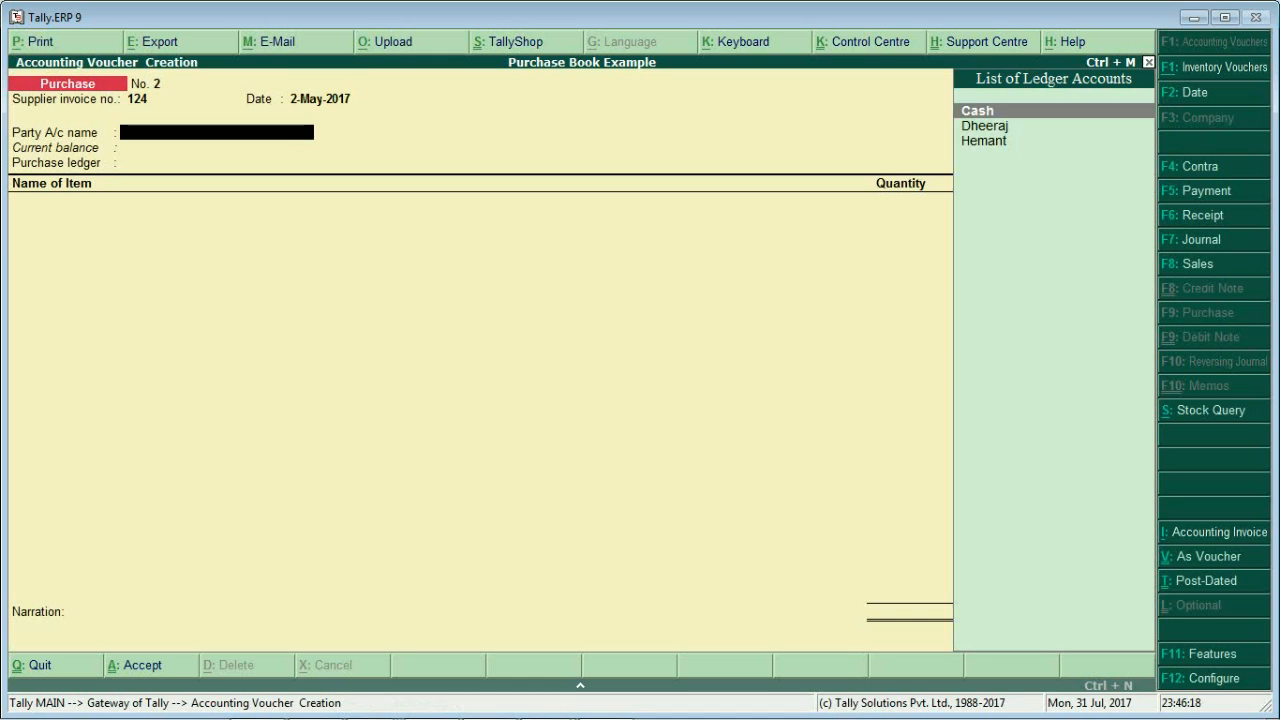
Step: Select the May 2 supplier as the voucher's party account, accept the party details, and choose Purchase as the purchase ledger
key("Down")
key("Down")
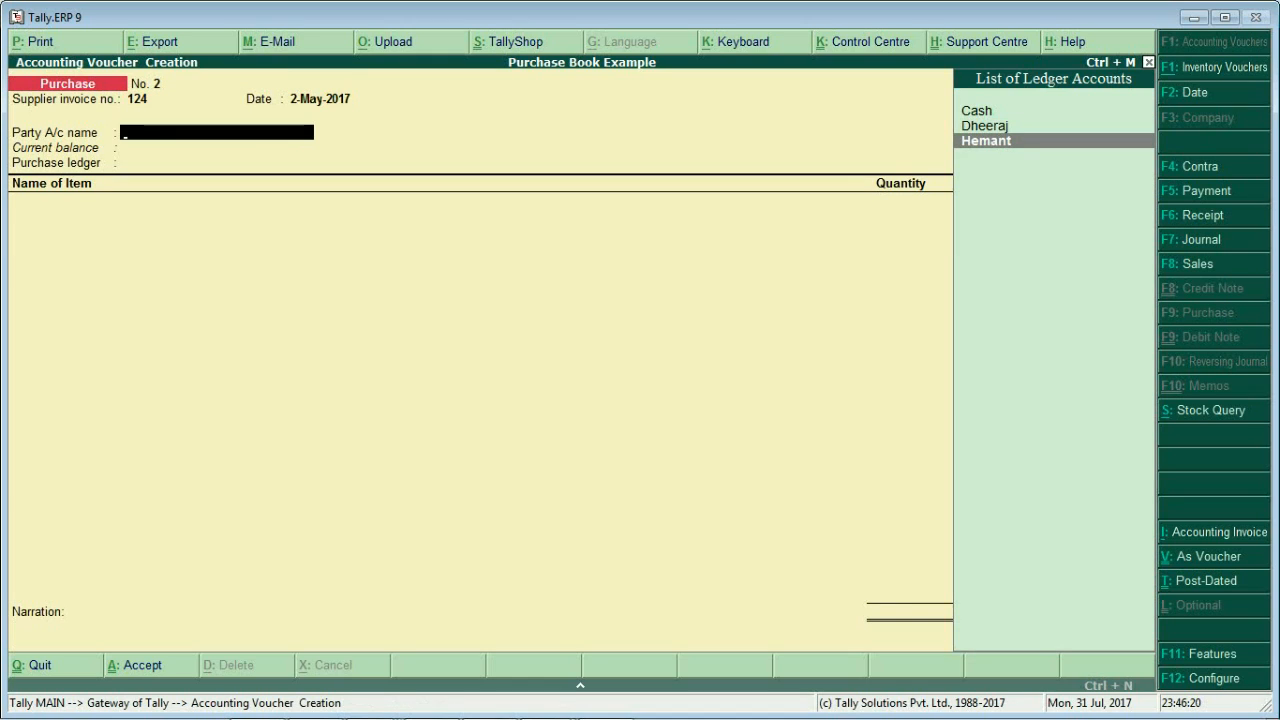
key("Return")
key("Return")
key("Return")
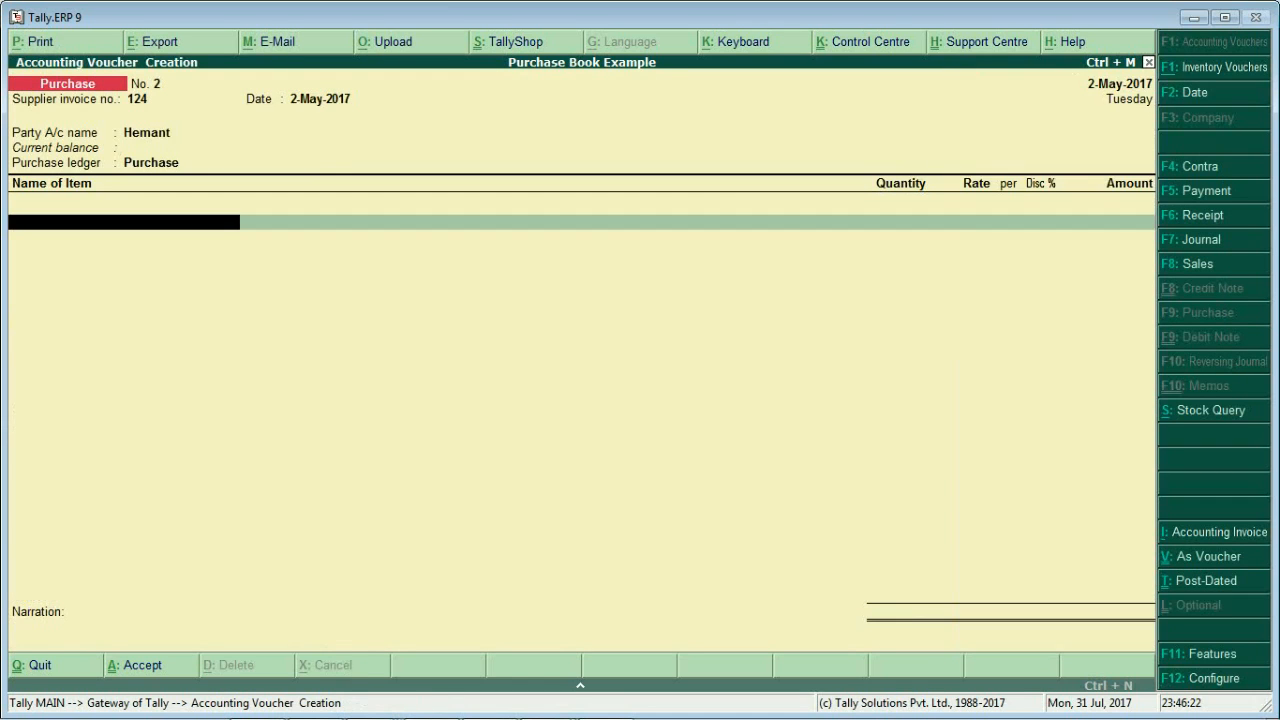
Step: Check the May 2 purchase in the Word document and add Motherboard G31 Combo to Tally's voucher, allocated to the Noida Sec-12 godown
key("alt+Tab")
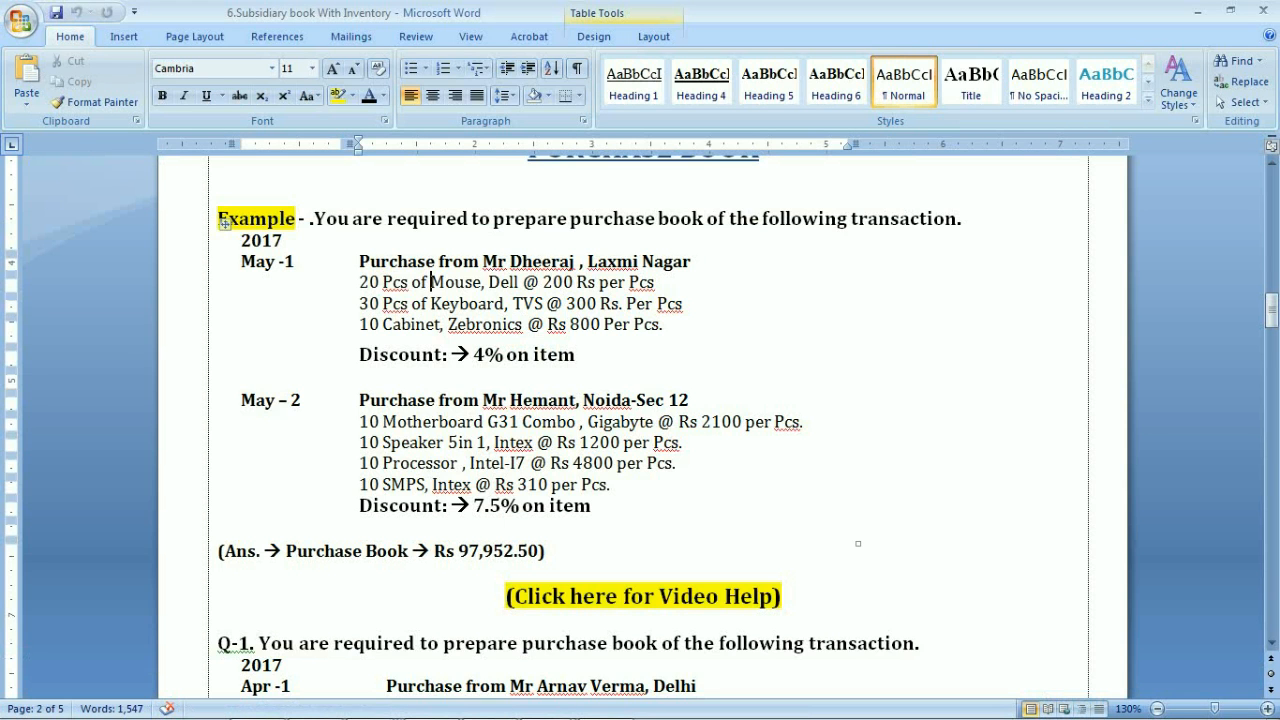
scroll(640, 420, "down", 3)
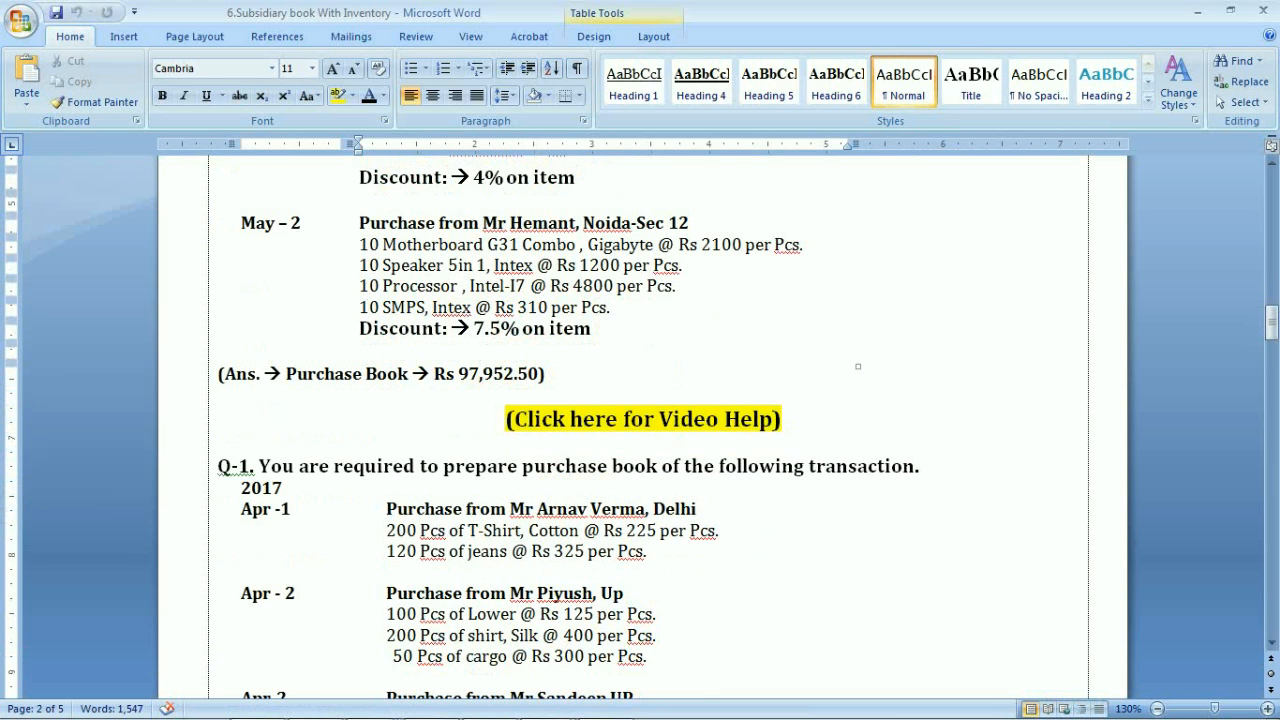
key("alt+Tab")
key("Up")
key("Up")
key("Up")
key("Up")
key("Up")
key("Return")
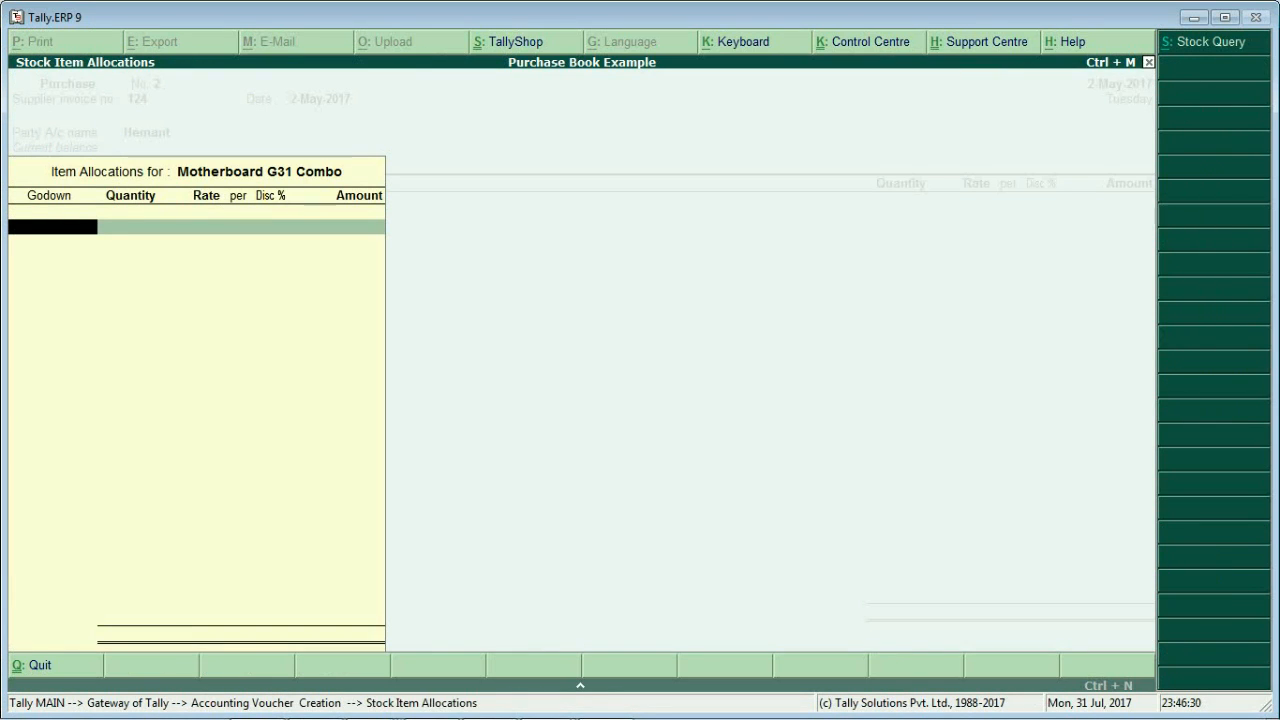
key("Return")
Step: Set the Motherboard G31 Combo allocation to 10 pcs at a rate of 2,100 with a 7.5% discount and finish the line
type("10")
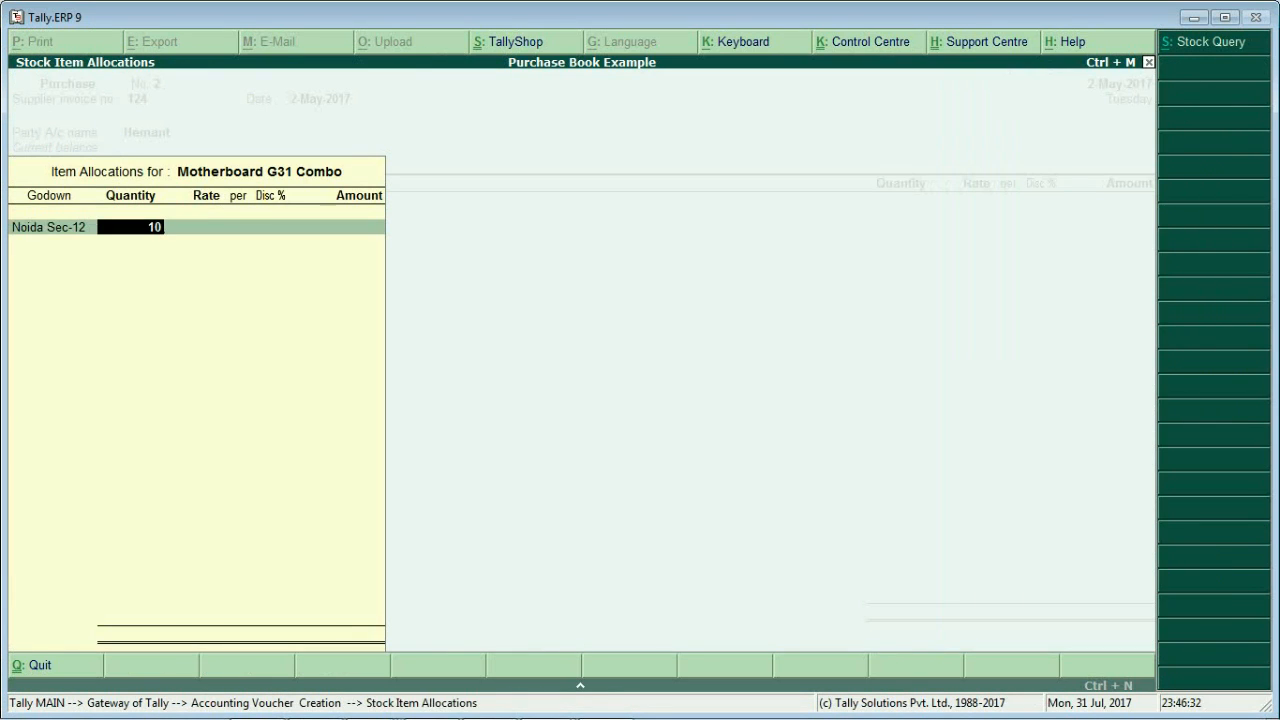
key("Return")
type("2,100")
key("Return")
key("Return")
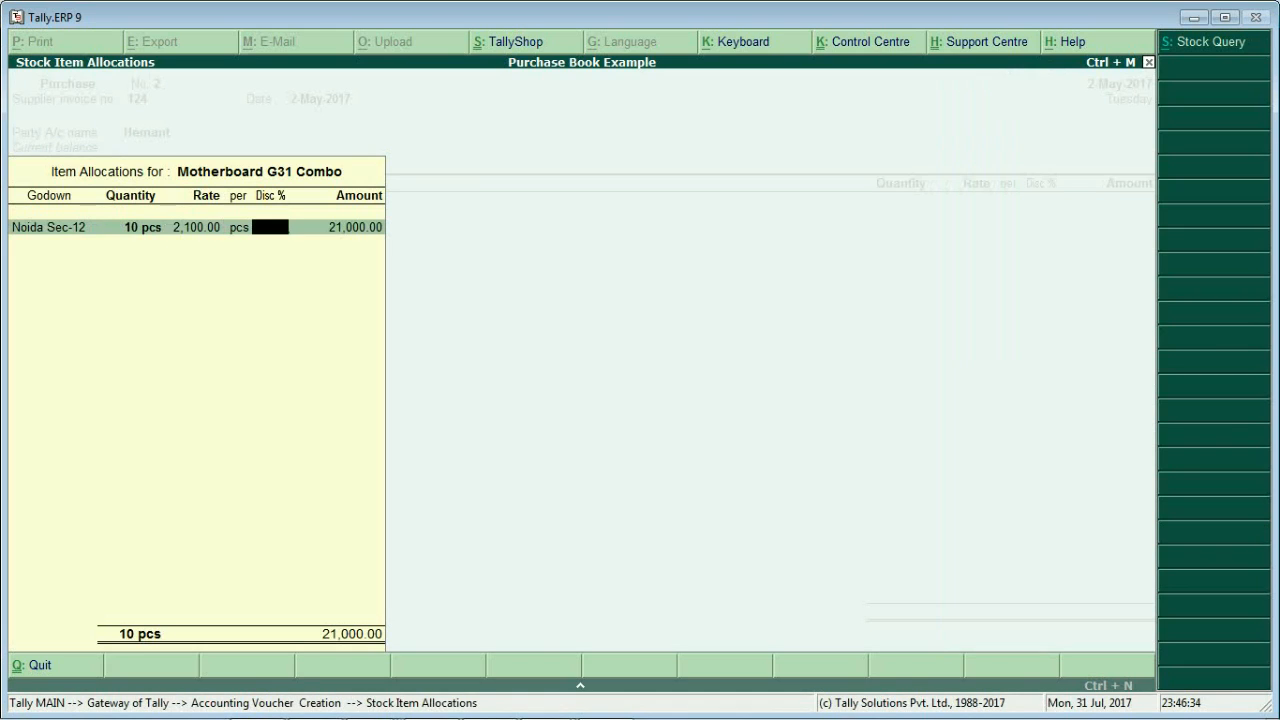
type("7.5")
key("Return")
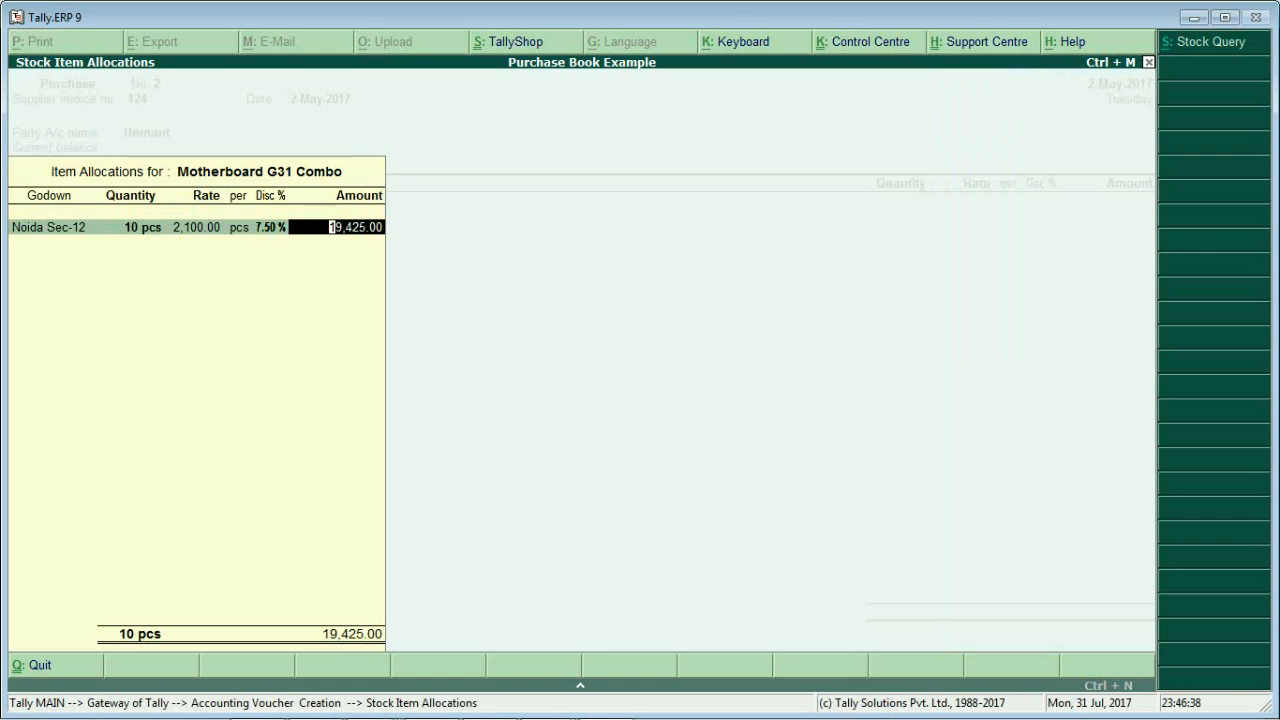
key("Return")
key("Return")
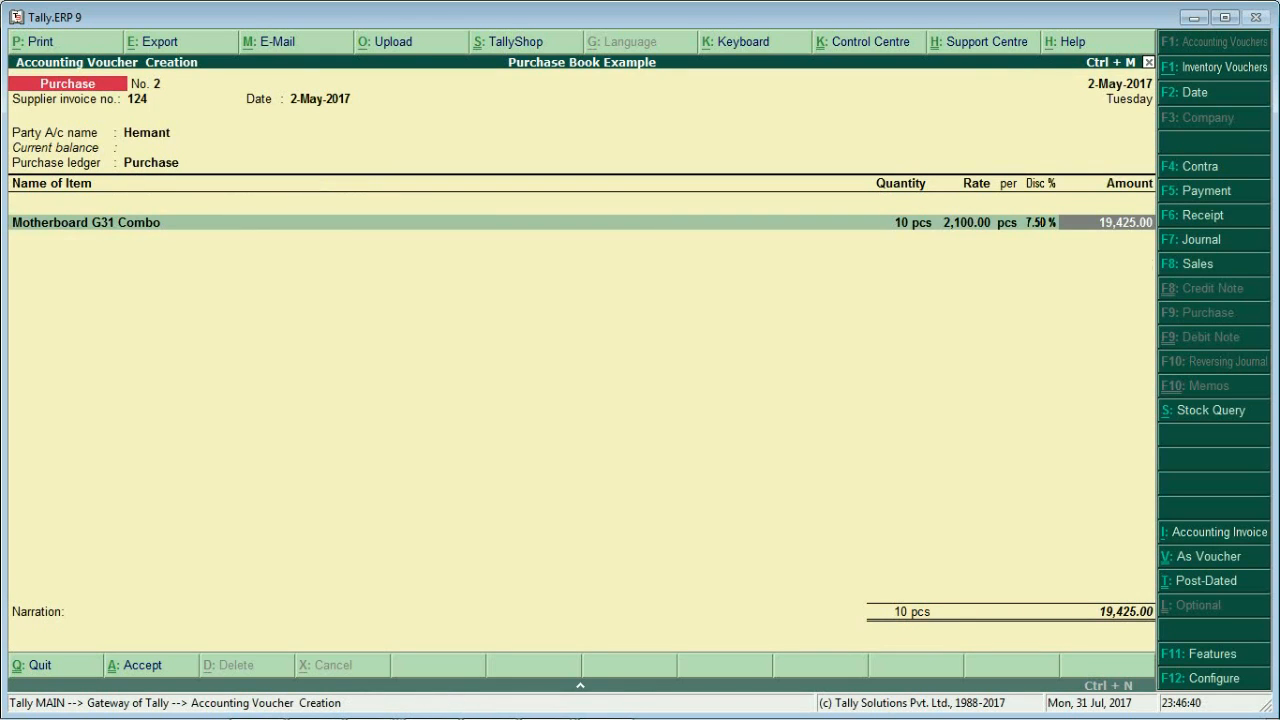
key("Return")
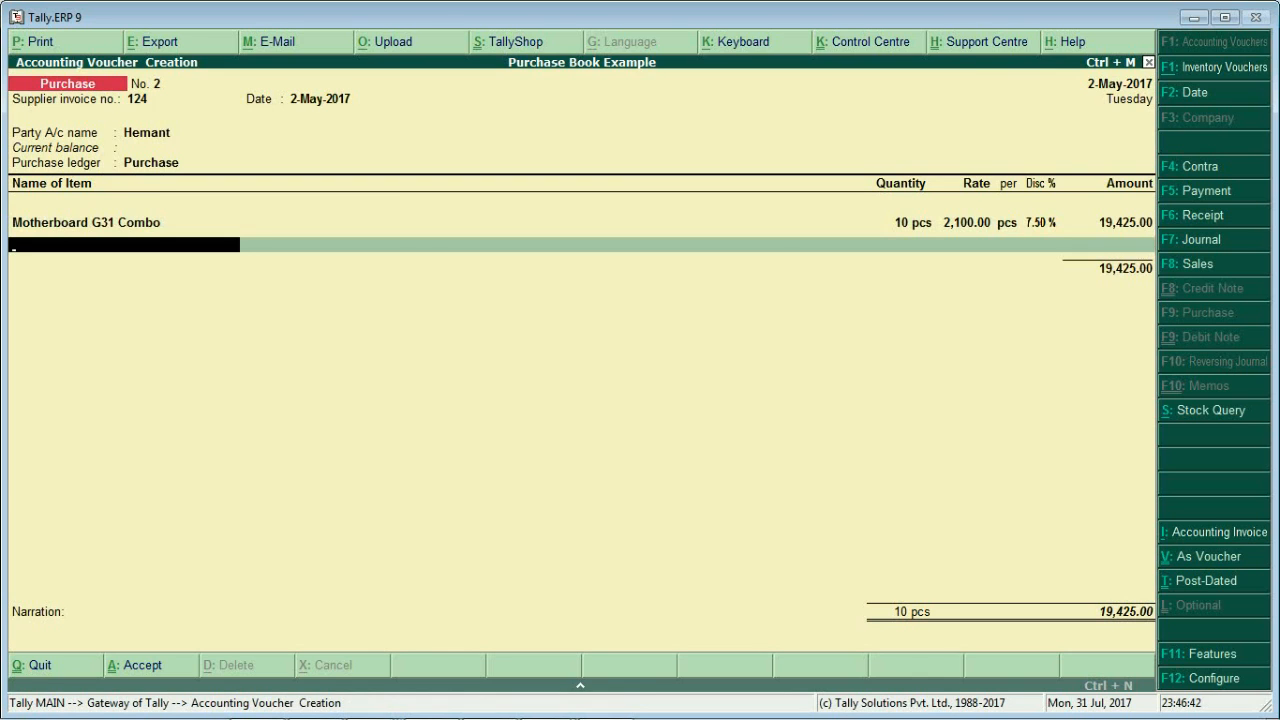
Step: Check the second May 2 item in the Word document and add Speaker 5 in 1 to Tally's voucher, allocated to the Noida Sec-12 godown
key("alt+Tab")
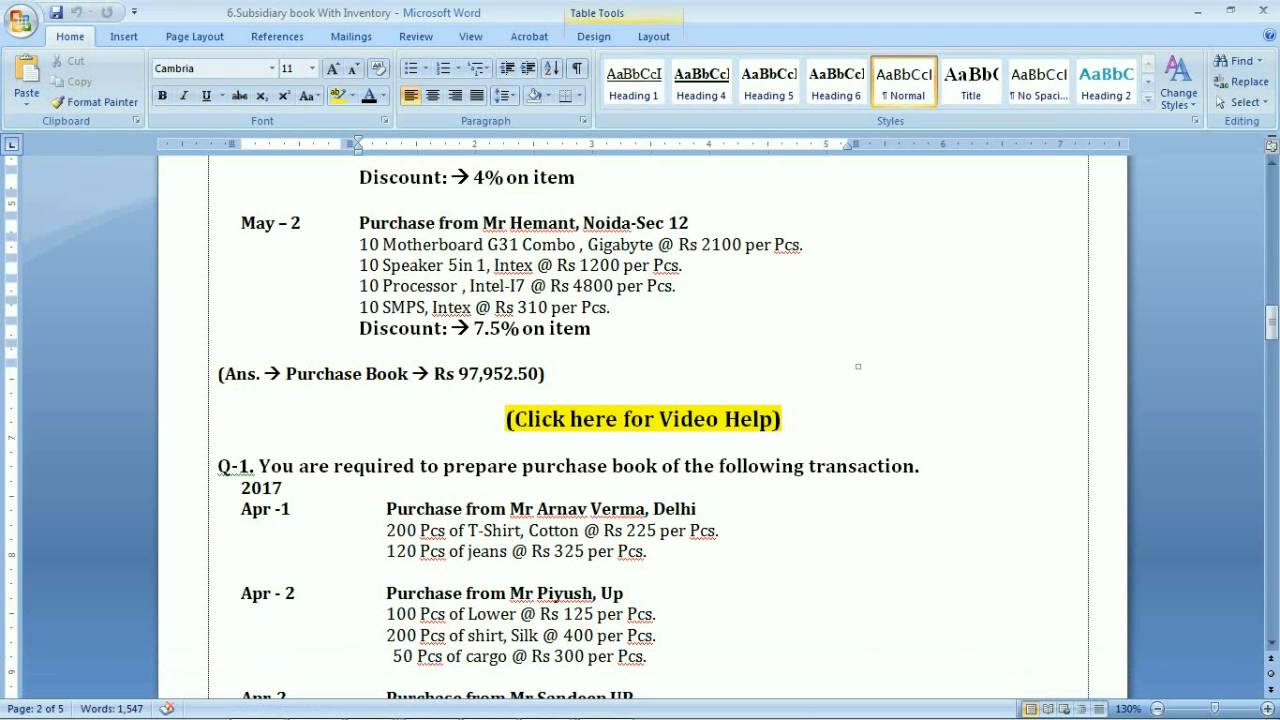
left_click_drag(389, 266, 486, 266)
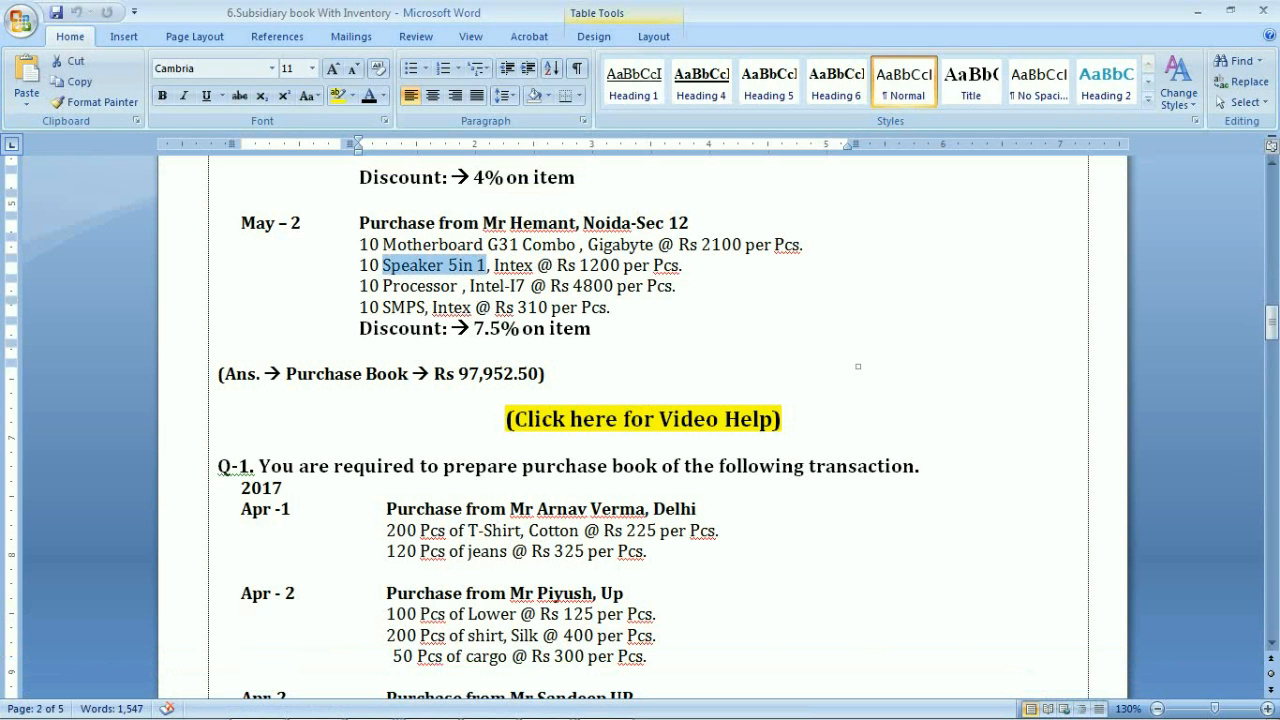
key("alt+Tab")
key("Up")
key("Up")
key("Up")
key("Down")
key("Down")
key("Down")
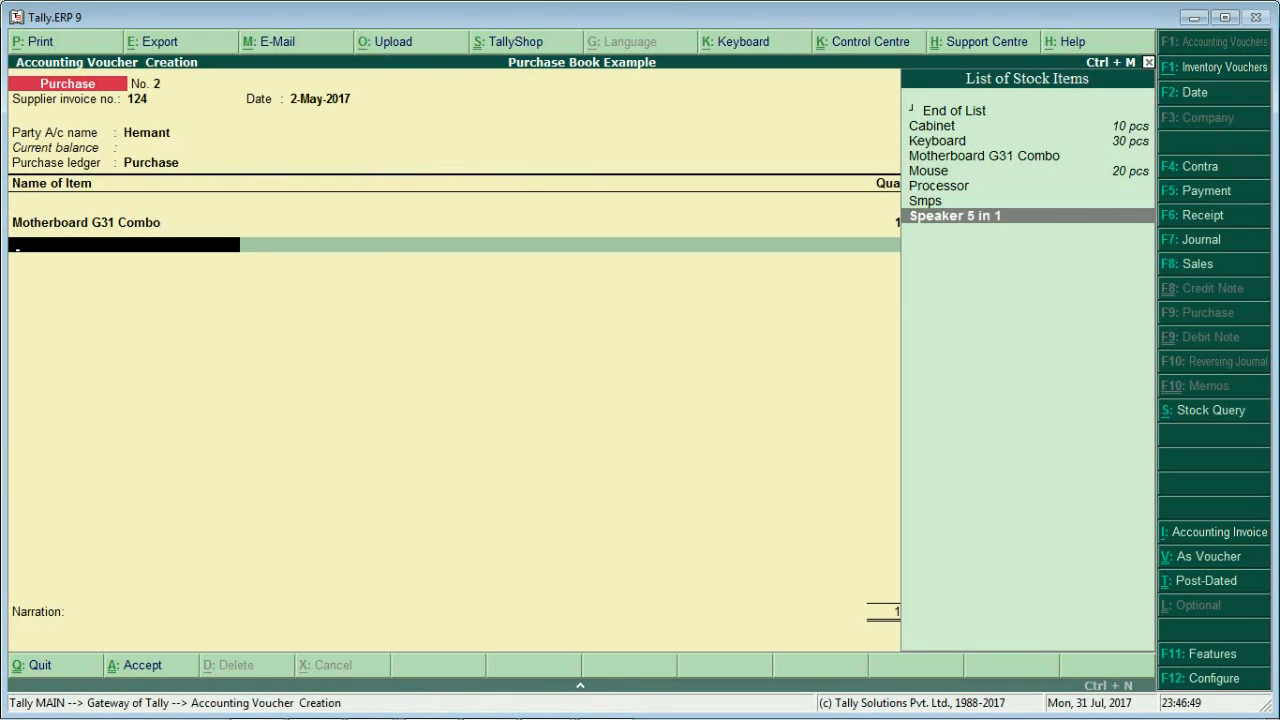
key("Return")
key("Return")
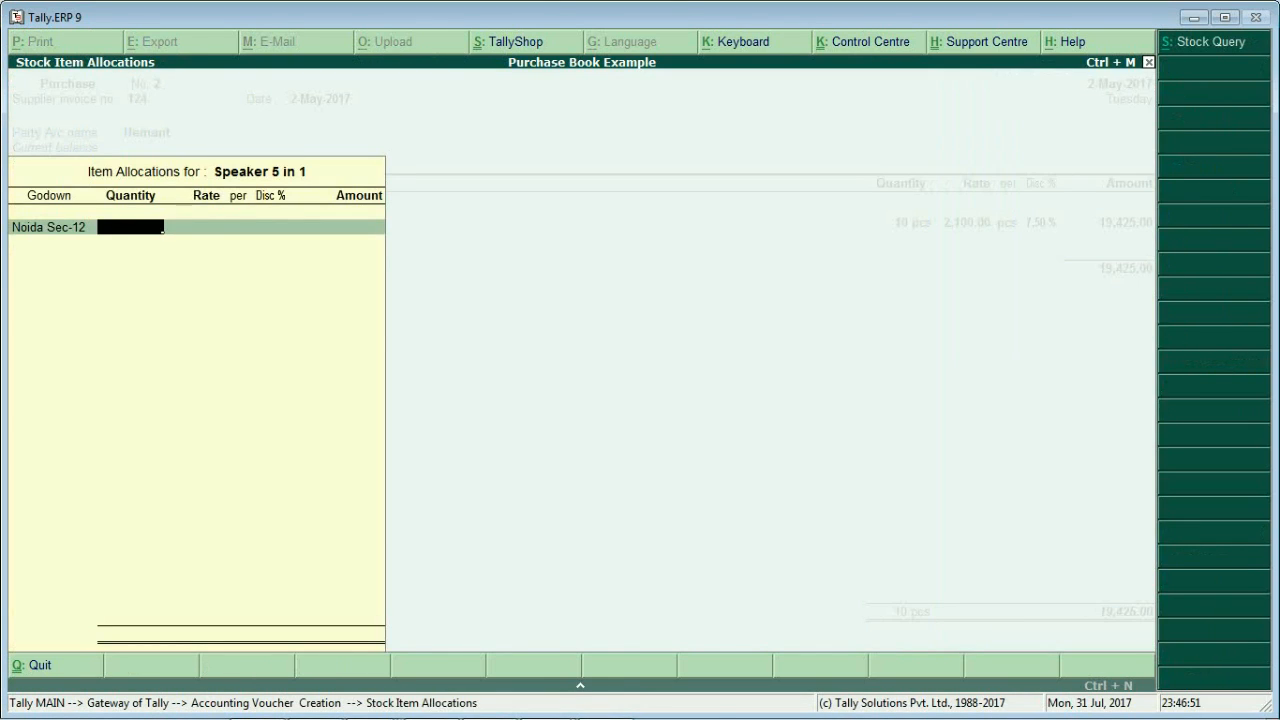
Step: Set the Speaker 5 in 1 allocation to 10 pcs at a rate of 1,200 with a 7.5% discount and finish the line
type("10")
key("Return")
type("1200")
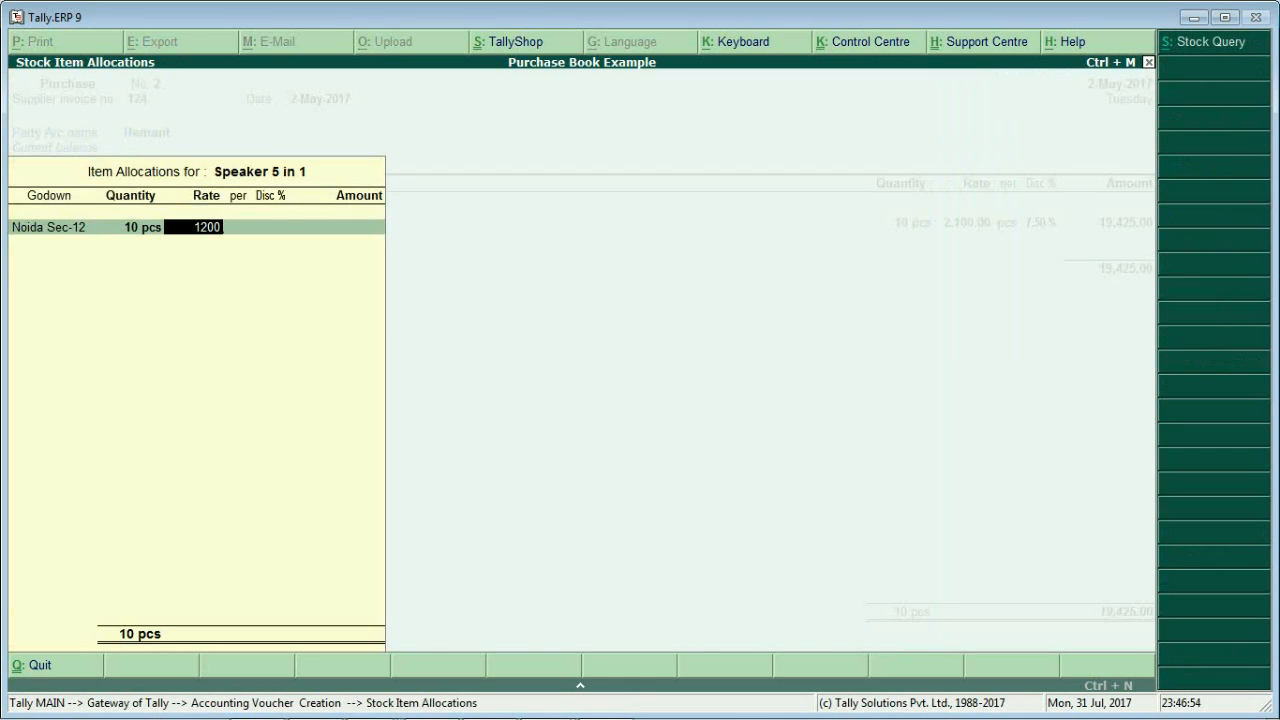
key("Return")
key("Return")
type("7.5")
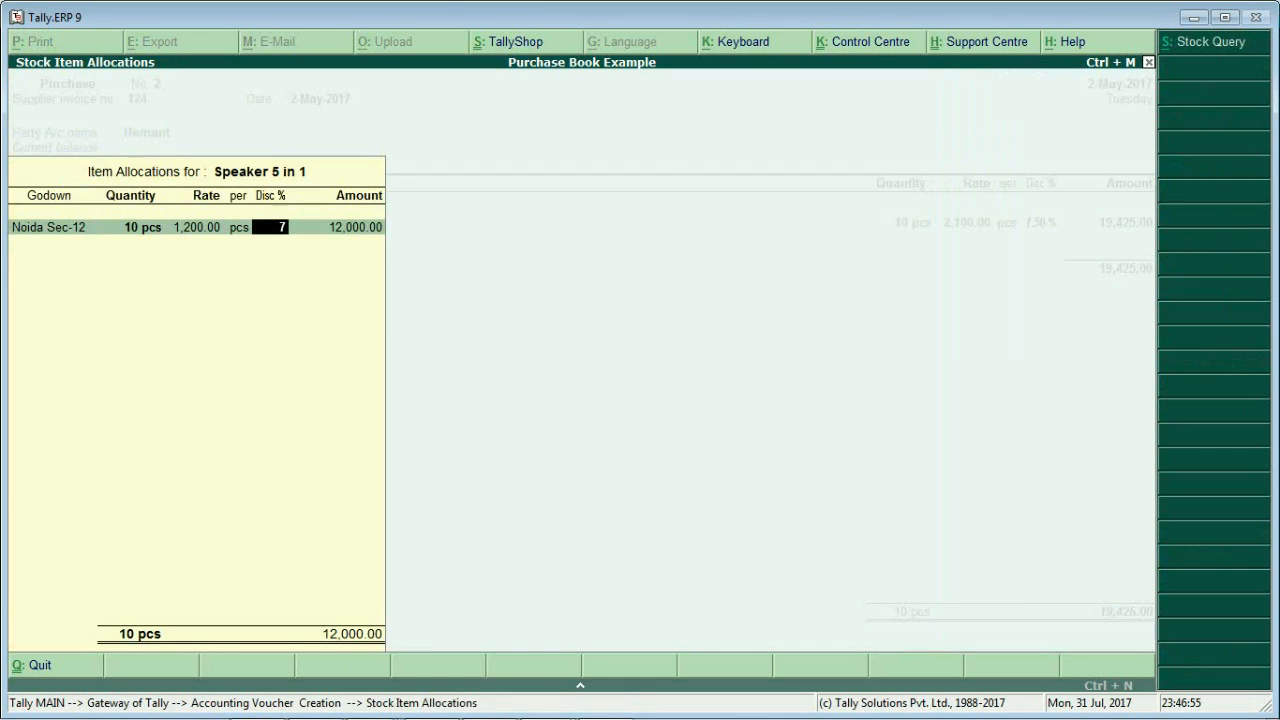
key("Return")
key("Return")
key("Return")
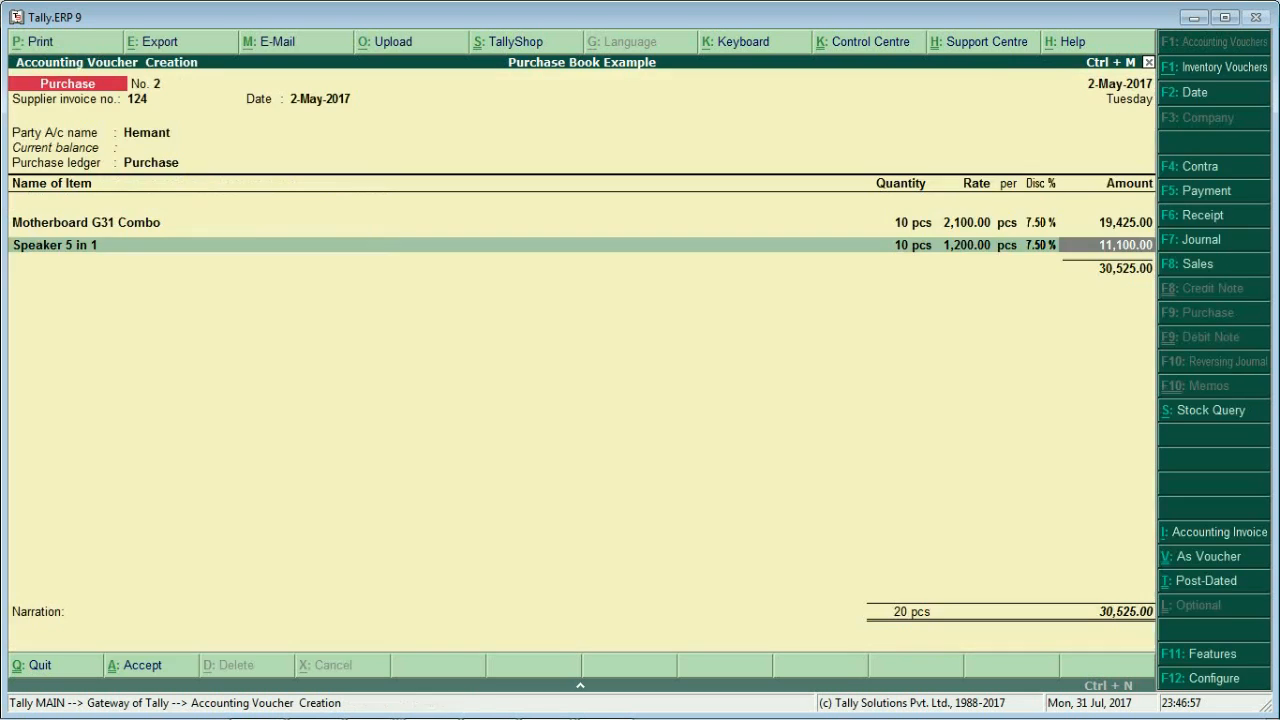
key("Return")
Step: Check the third May 2 item in the Word document and add Processor to Tally's voucher, allocated to the Noida Sec-12 godown
key("alt+Tab")
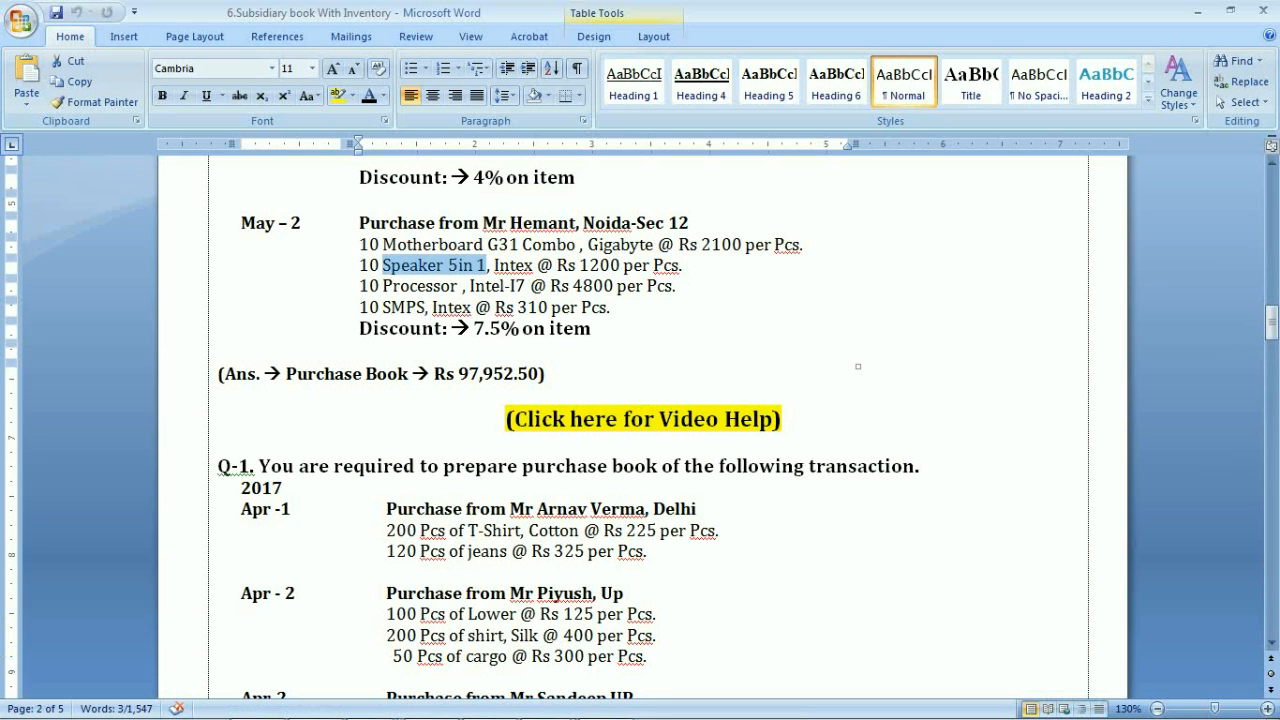
key("alt+Tab")
key("Up")
key("Up")
key("Return")
key("Down")
key("Down")
key("Down")
key("Return")
Step: Set the Processor allocation to 10 pcs at a rate of 4,800 with a 7.5% discount and finish the line
type("10")
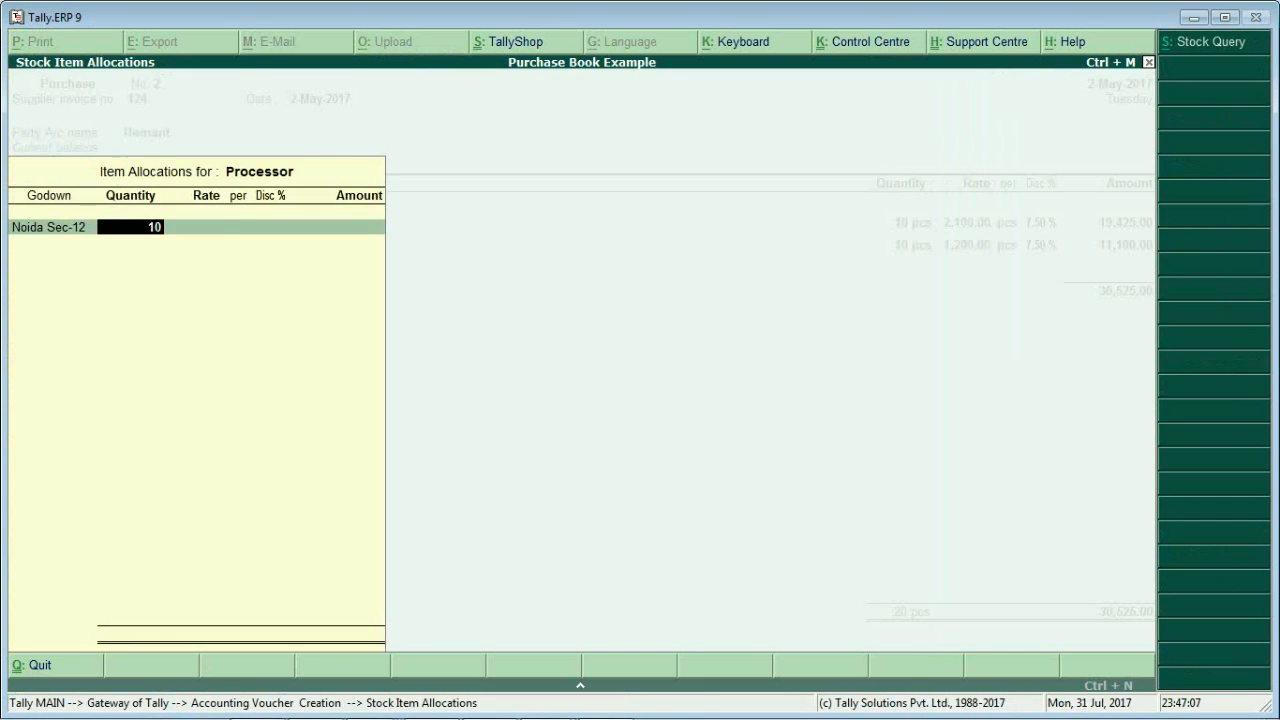
key("Return")
type("4800")
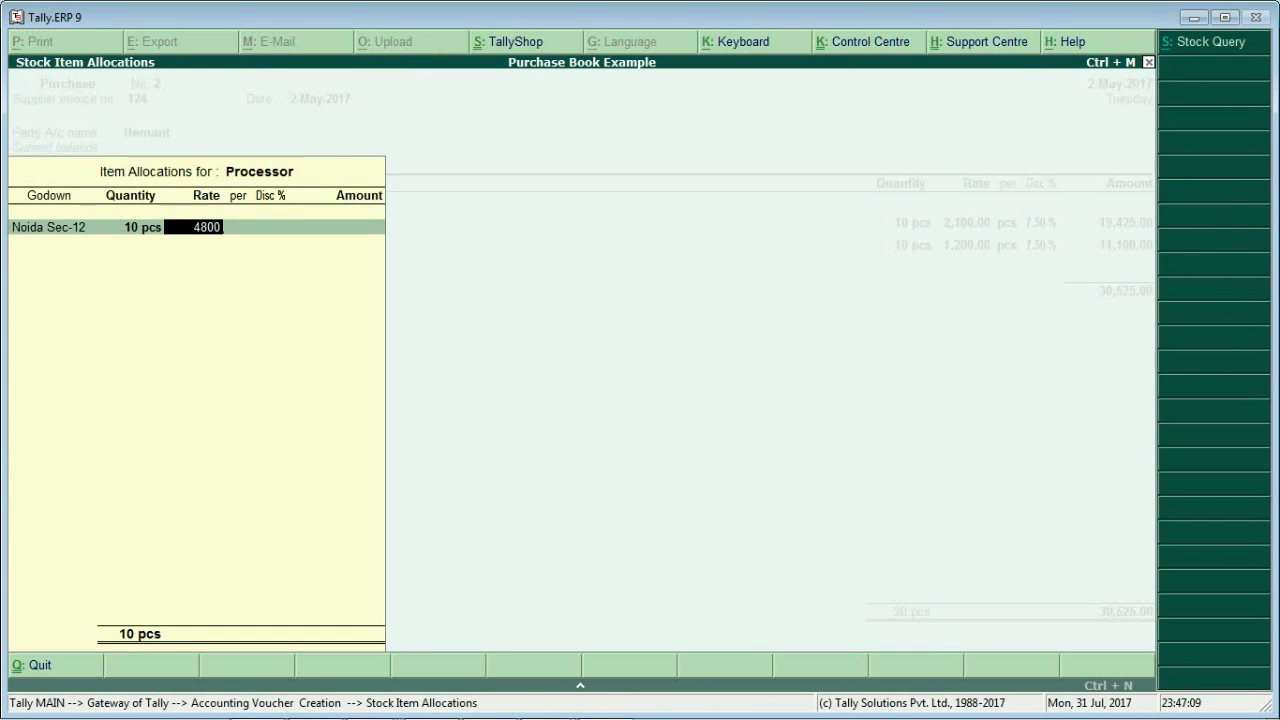
key("Return")
key("Return")
type("7.5")
key("Return")
key("Return")
key("Return")
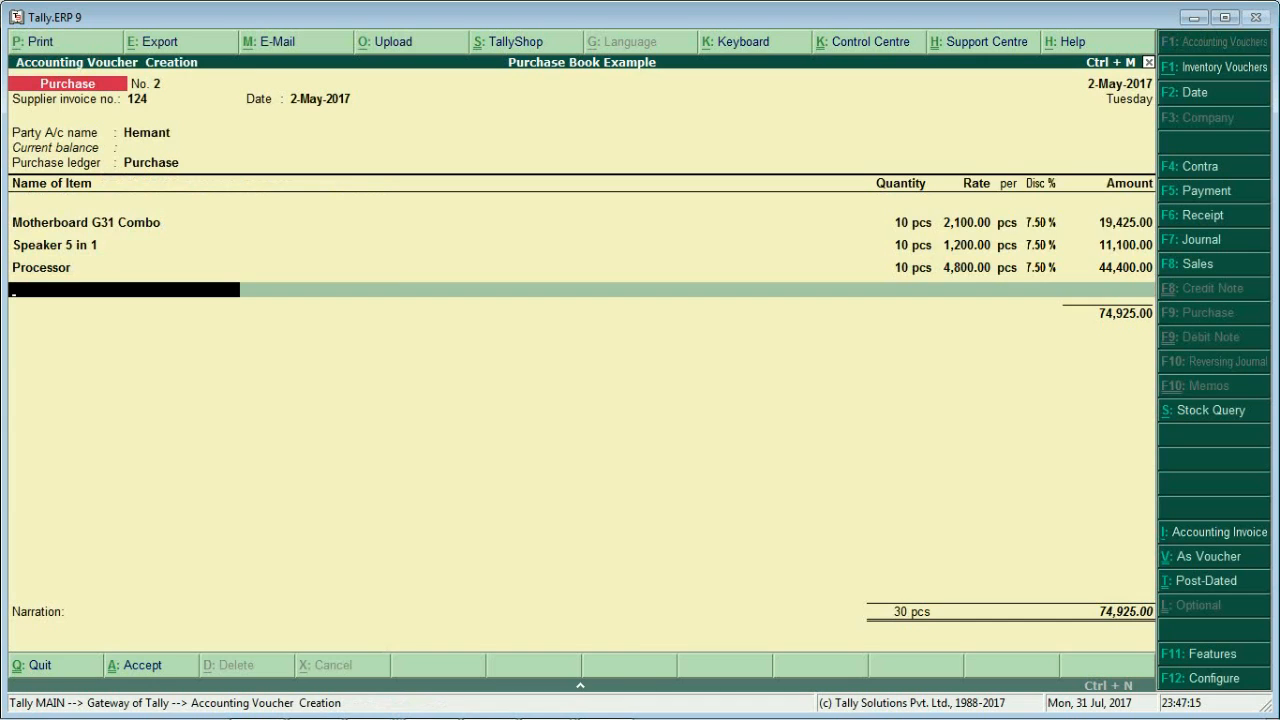
Step: Add Smps as the fourth stock item of the purchase voucher, allocated to the Noida Sec-12 godown
key("Up")
key("Up")
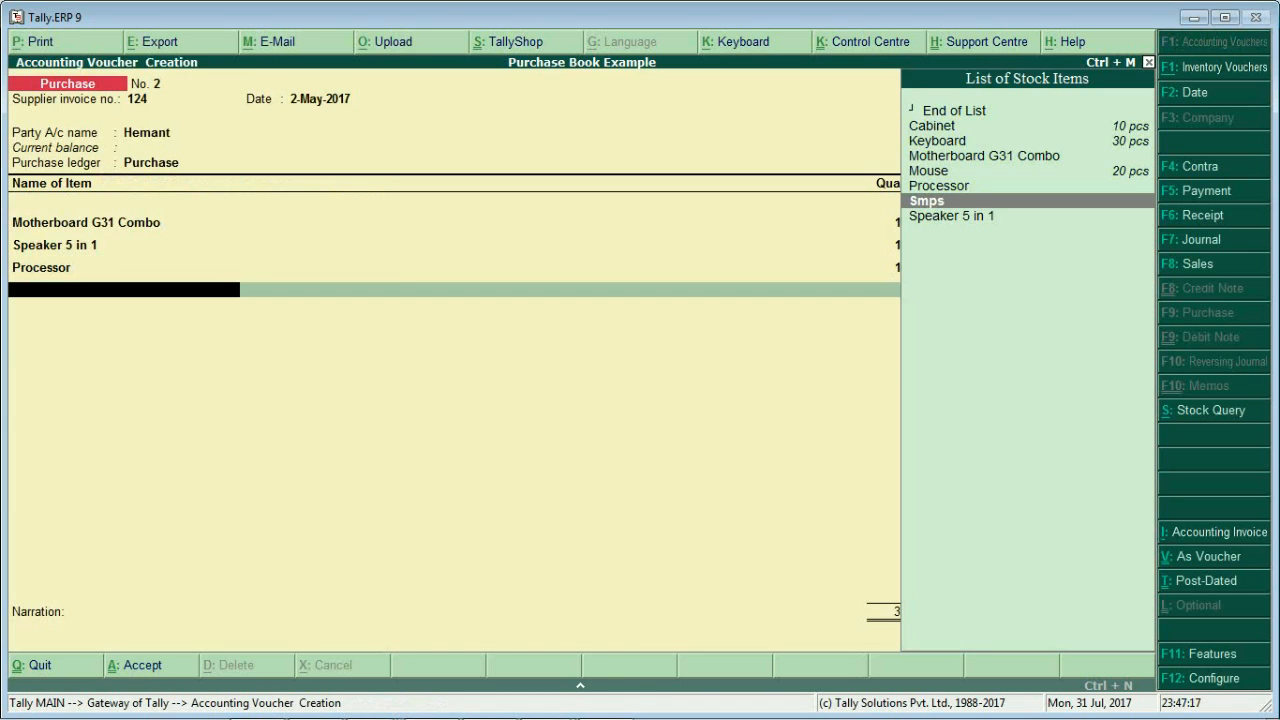
key("Return")
key("Down")
key("Down")
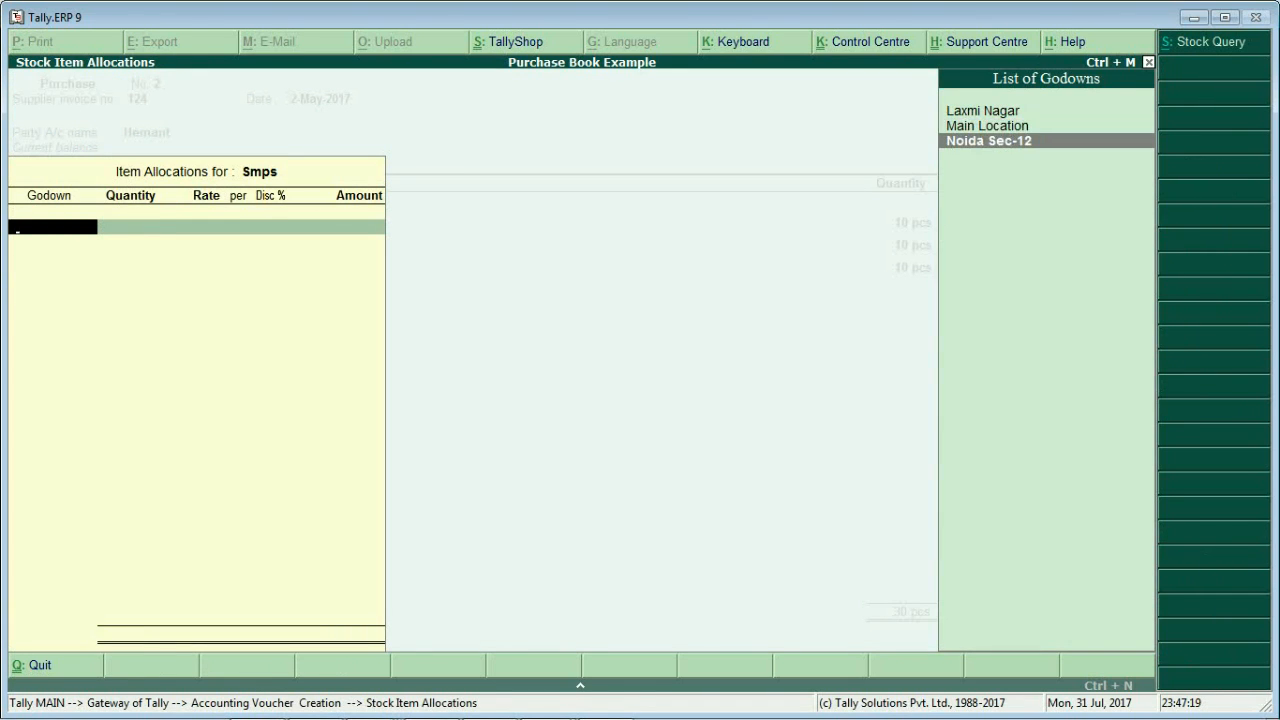
key("Return")
Step: Set the Smps allocation to 10 pcs, check its rate in Word, and enter a rate of 310 with a 7.5% discount in Tally
type("10")
key("Return")
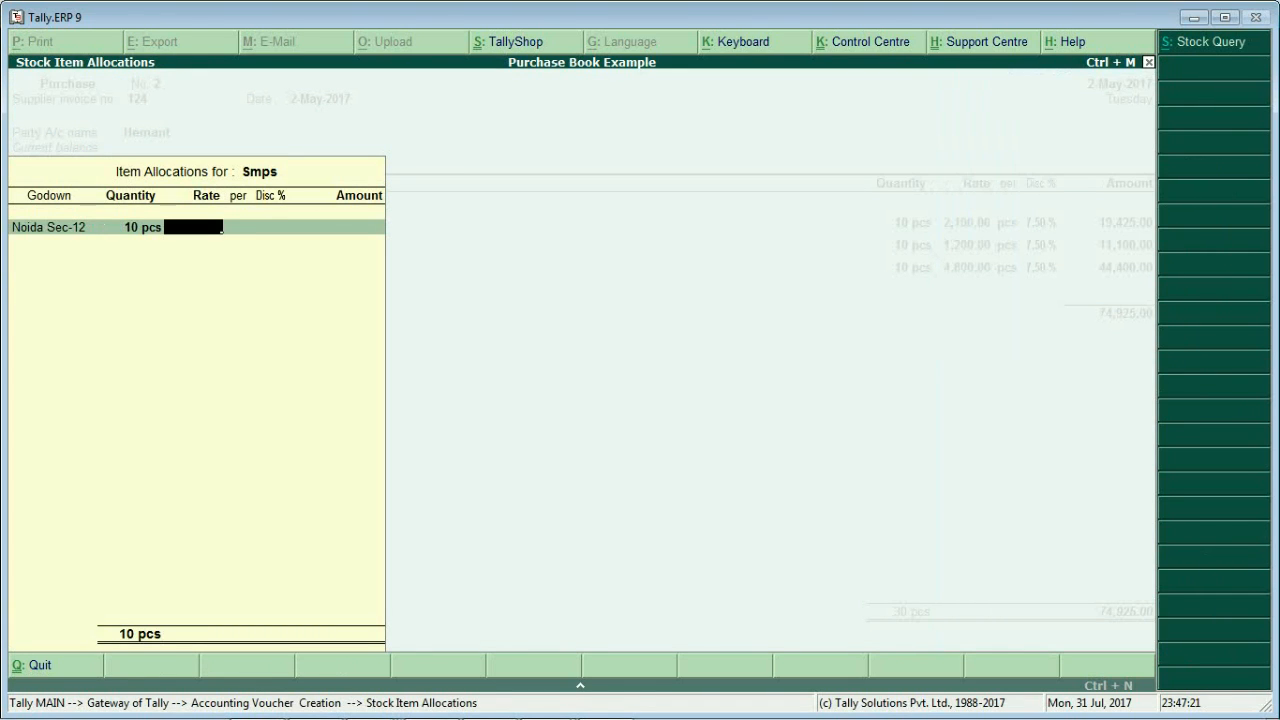
key("alt+Tab")
left_click(528, 307)
key("alt+Tab")
type("310")
key("Return")
key("Return")
type("7.5")
key("Return")
key("Return")
key("Return")
key("Return")
Step: Complete and save the May 2 purchase voucher, and return to the Gateway of Tally
key("Return")
key("Return")
key("Return")
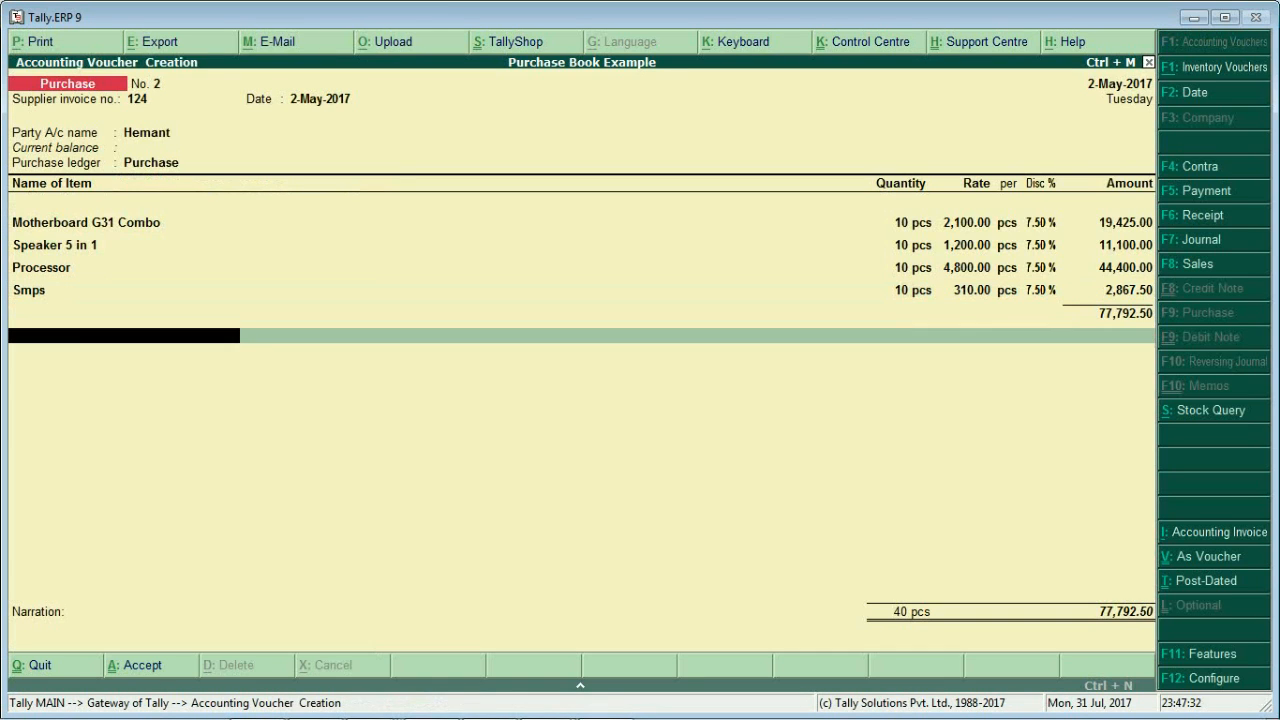
key("Escape")
key("Return")
Step: Open the Purchase Register from the company's account books
key("Up")
key("Up")
key("Up")
key("Up")
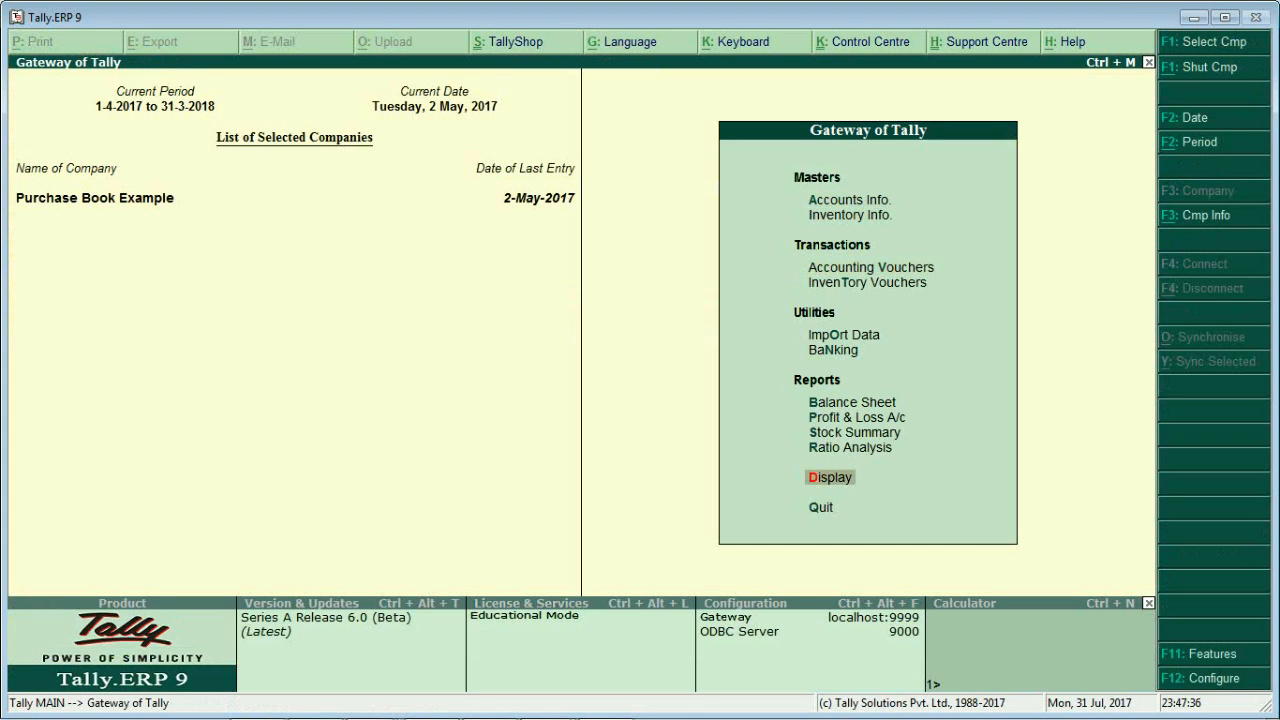
key("Return")
key("Down")
key("Down")
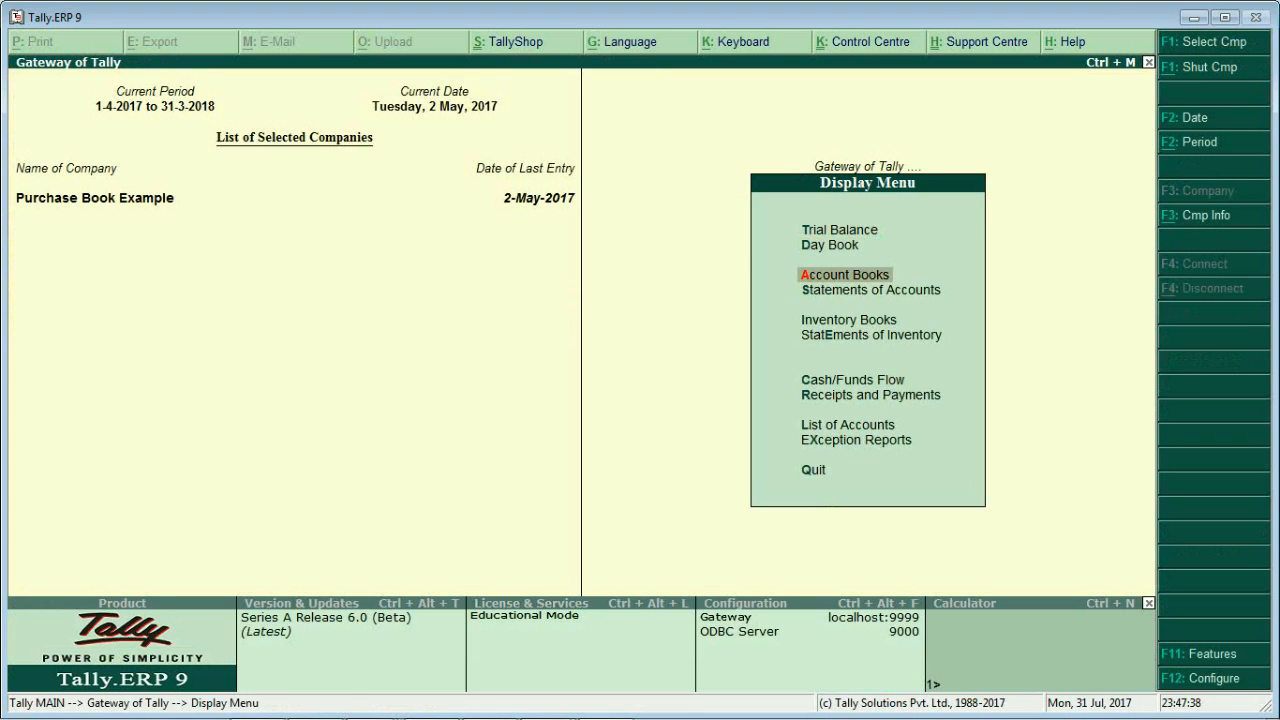
key("Return")
key("Down")
key("Down")
key("Down")
key("Down")
key("Down")
key("Return")
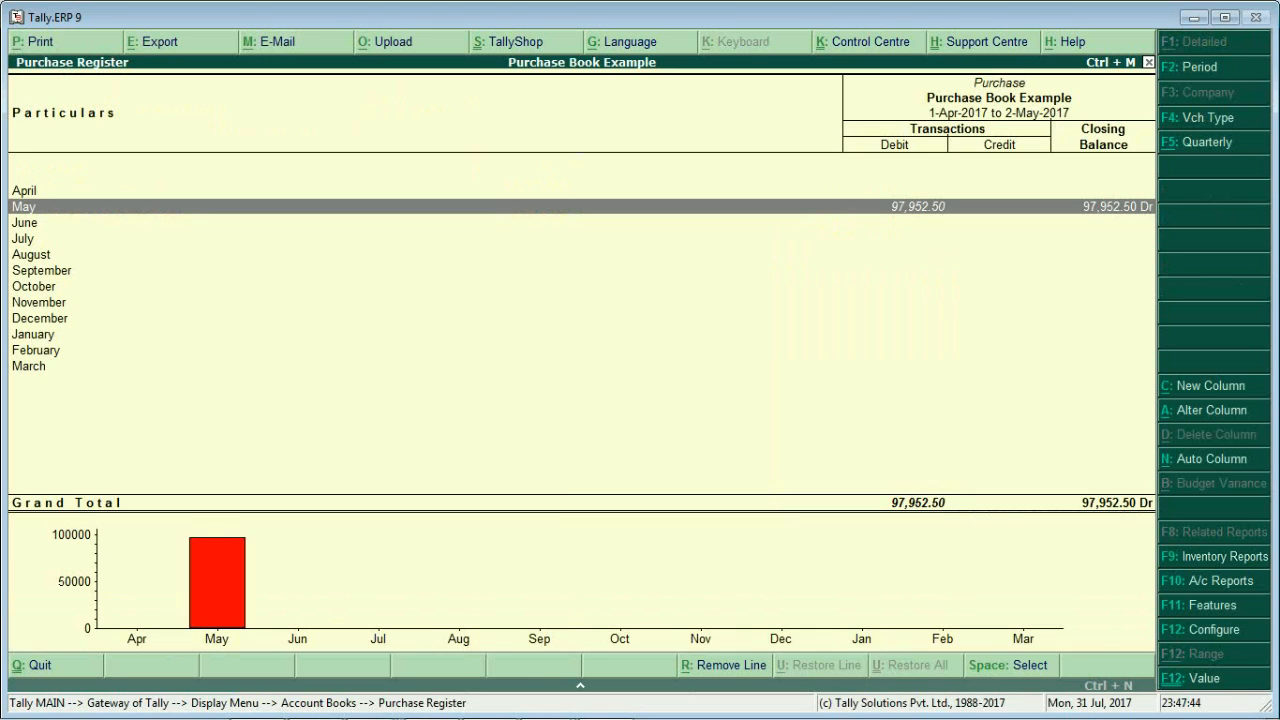
Step: Examine the list of May purchase vouchers and return to the monthly Purchase Register
key("Return")
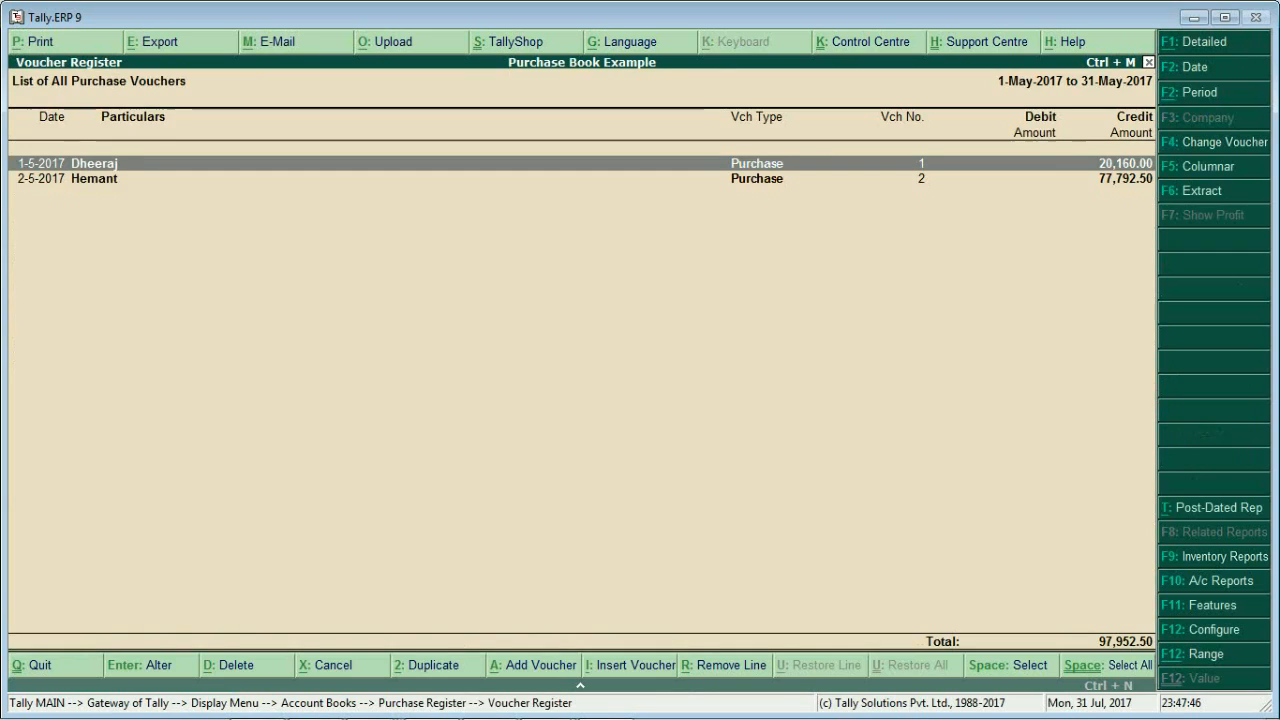
key("Down")
key("Up")
key("Down")
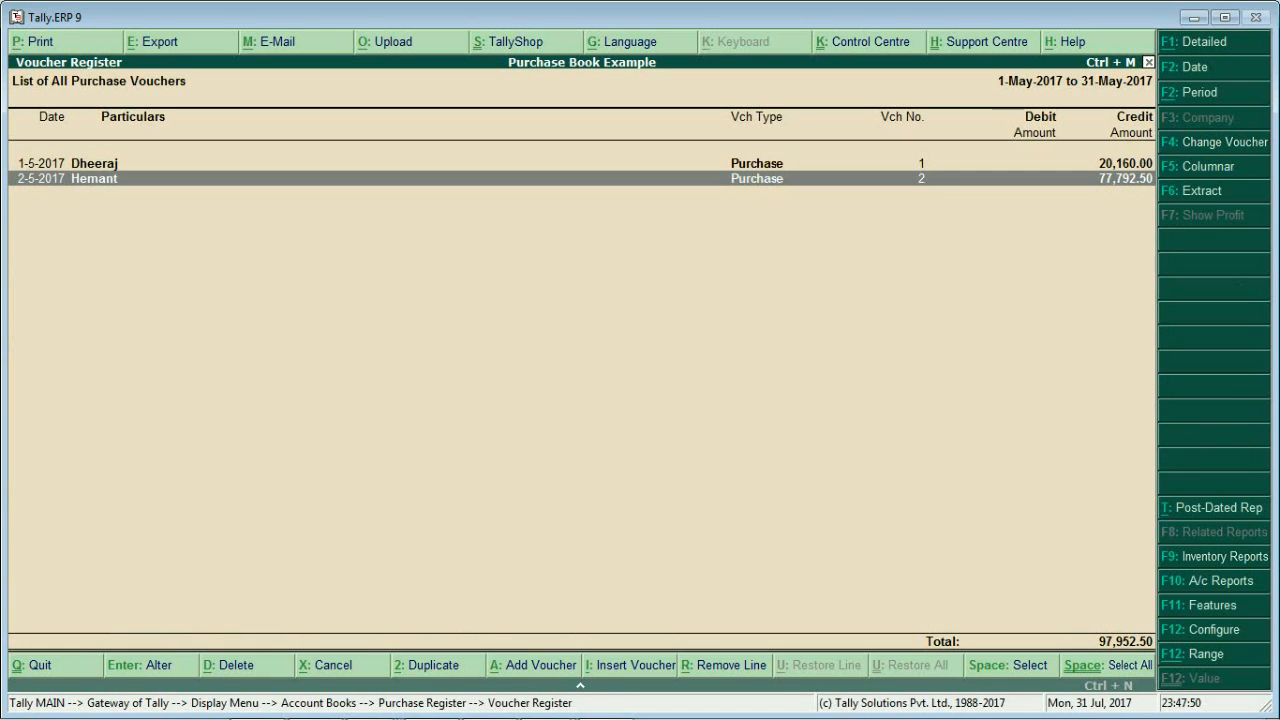
key("Escape")
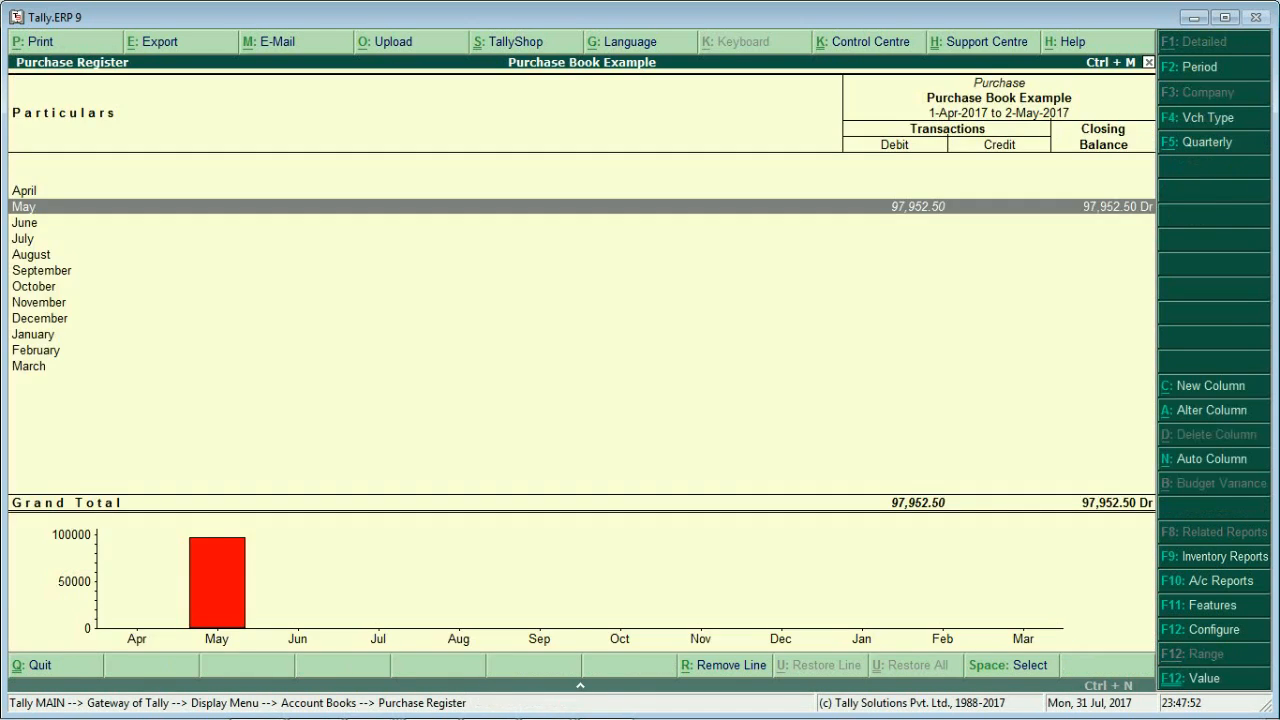
Step: Leave the Purchase Register and open the Day Book
key("Escape")
key("Up")
key("Up")
key("Down")
key("Escape")
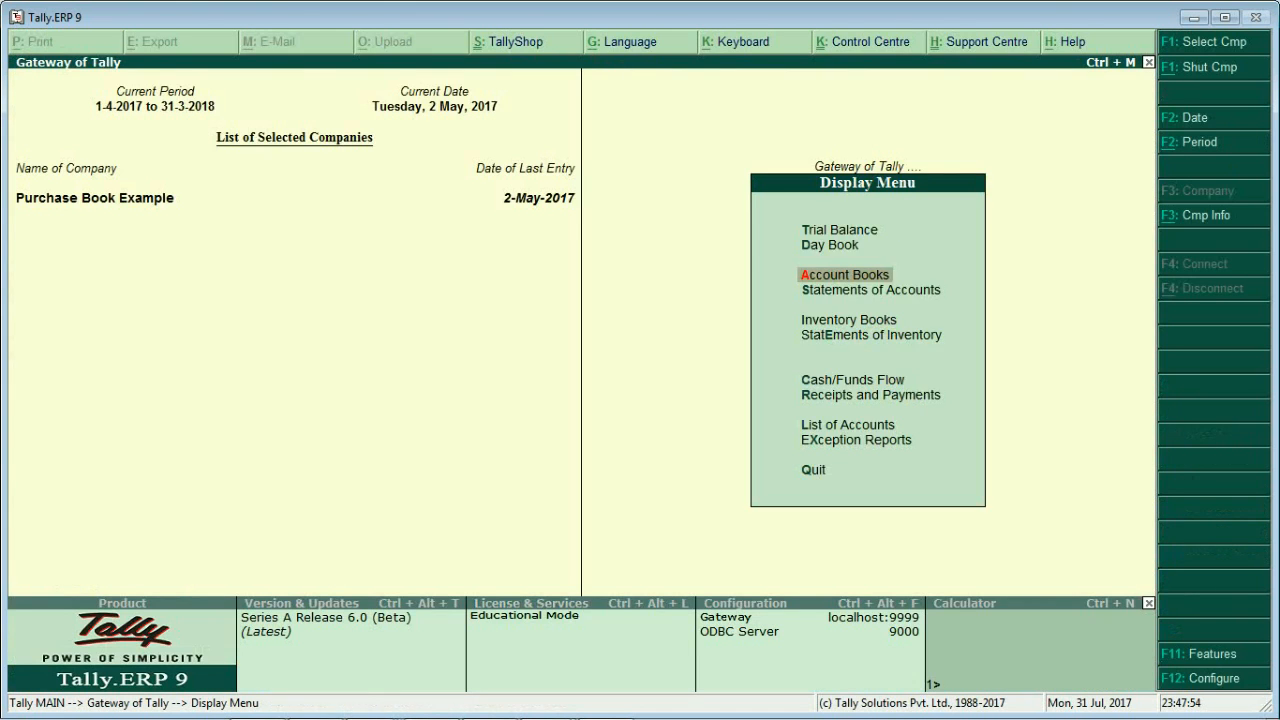
key("Up")
key("Return")
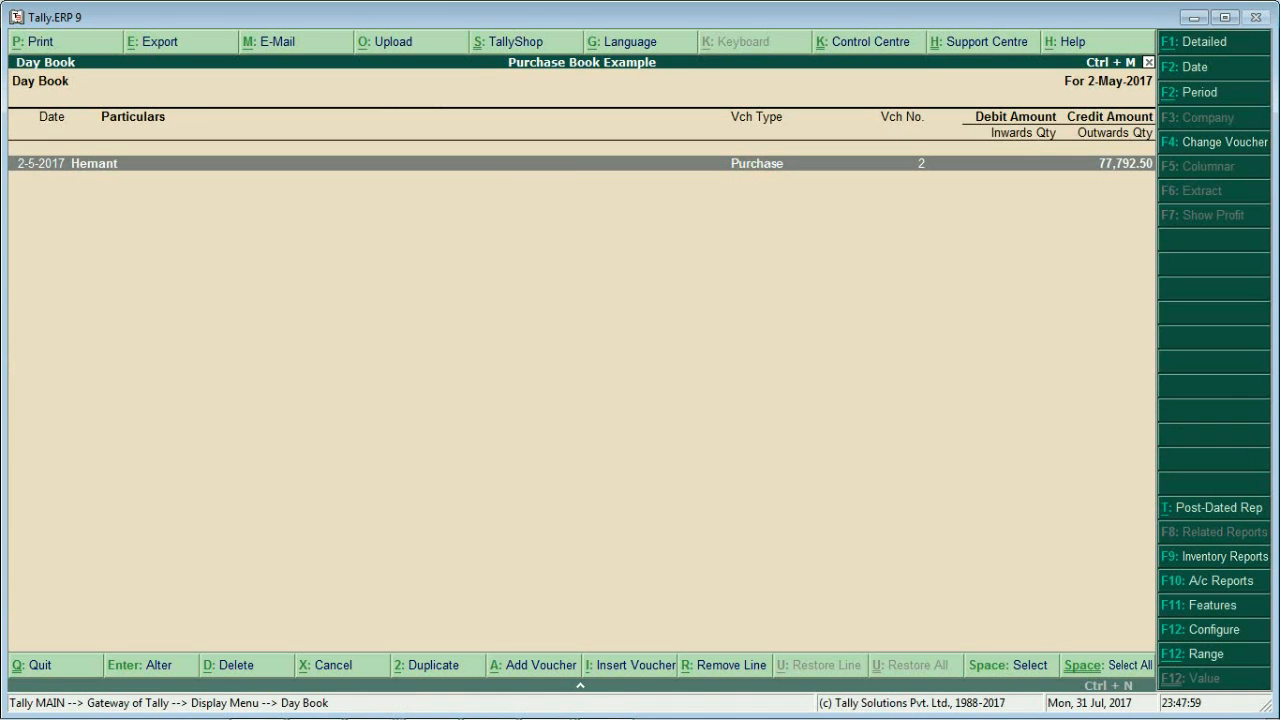
Step: View the Day Book for 1-5-2017, and switch its date to 2-5-2017
key("F2")
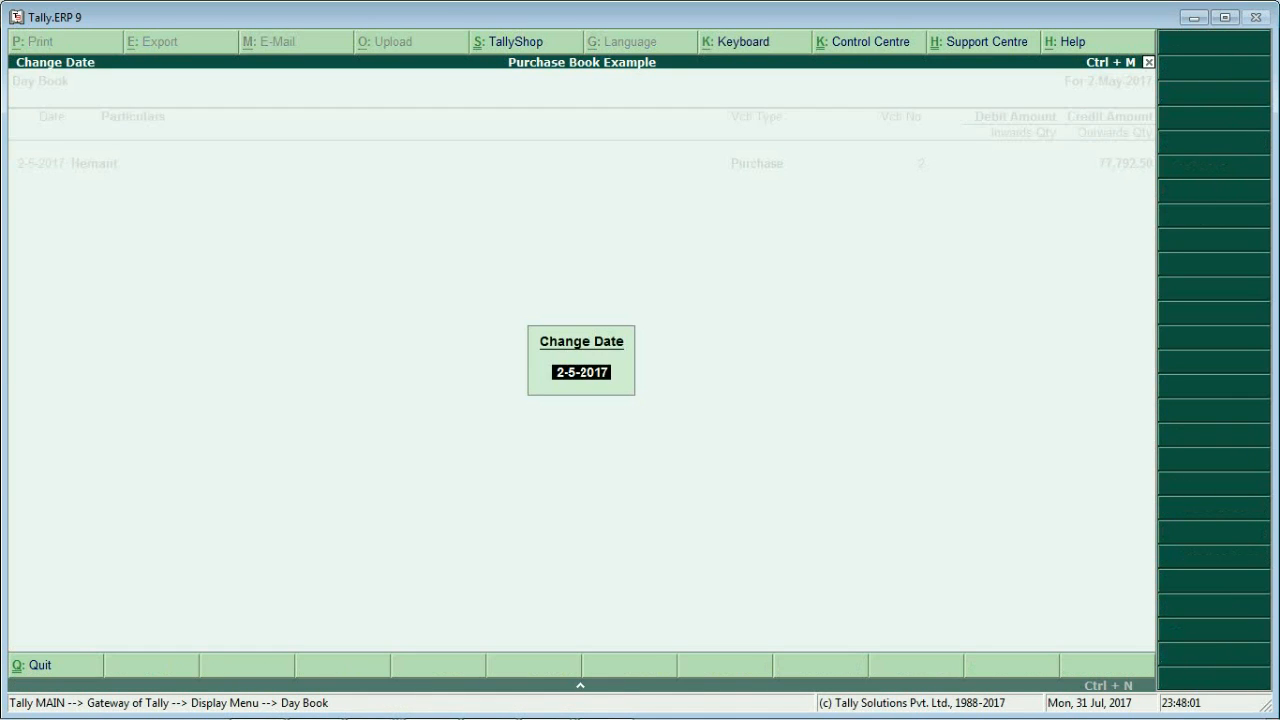
type("1-5")
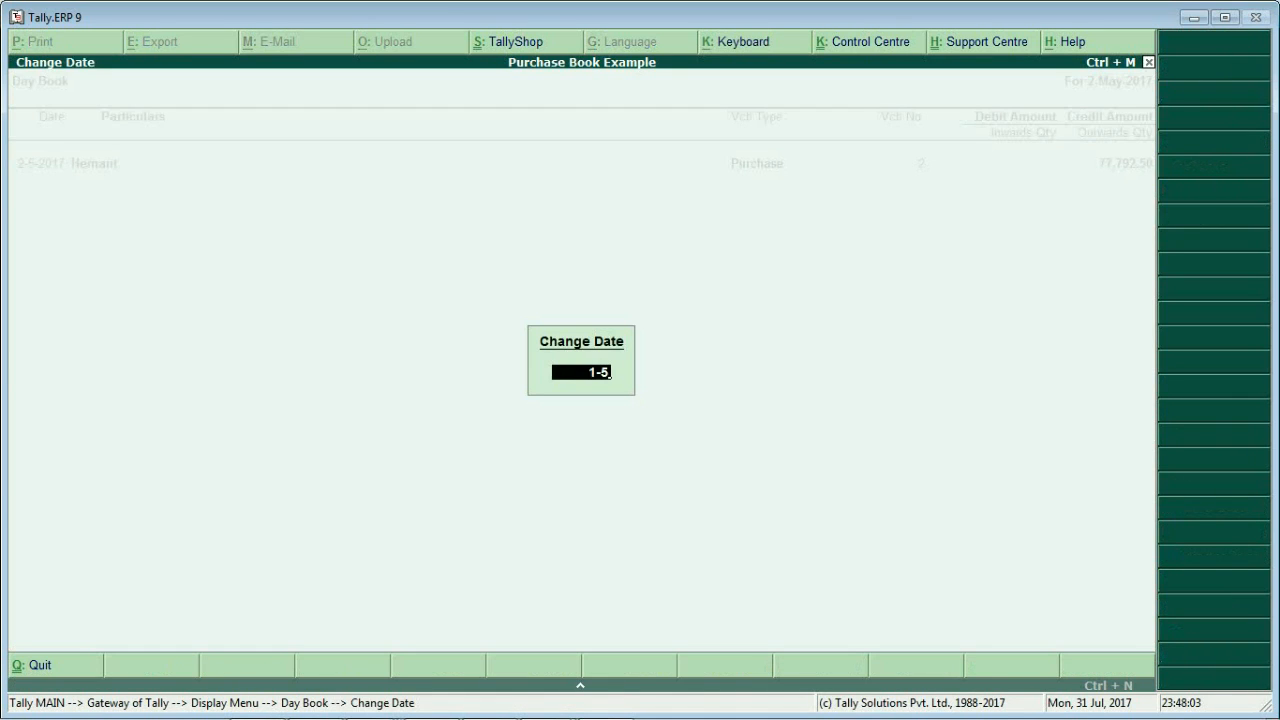
key("Return")
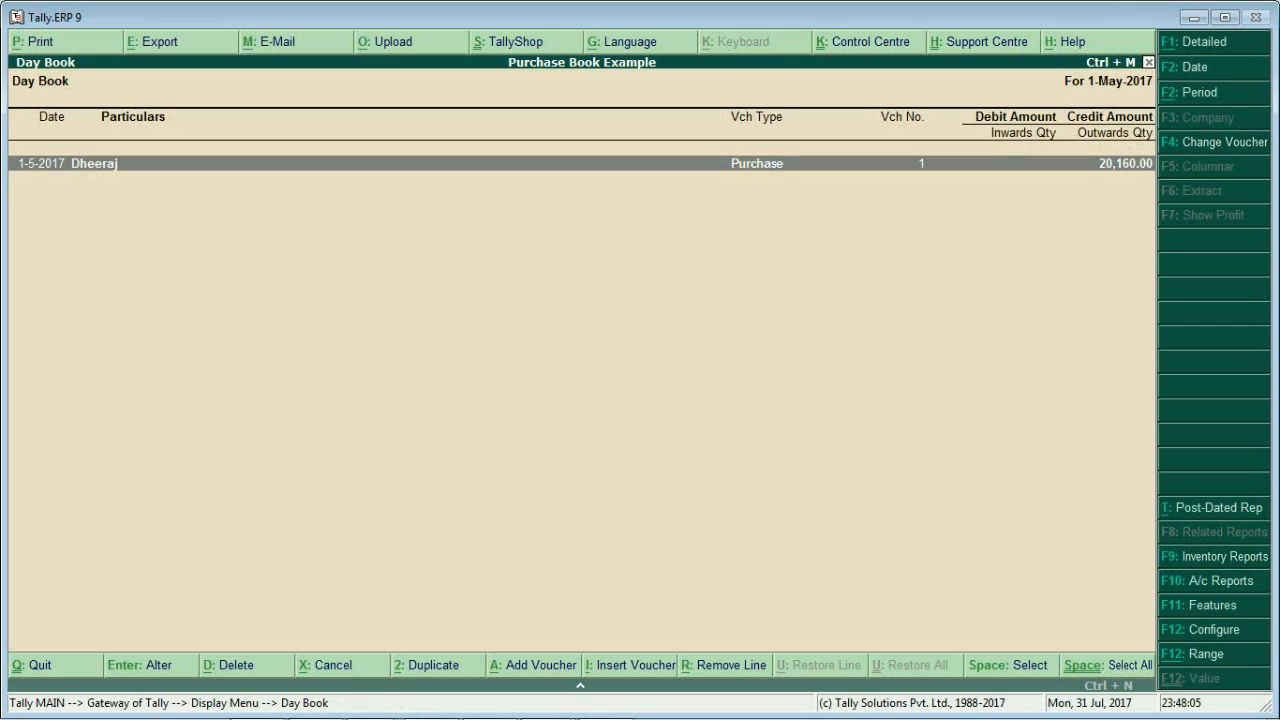
key("F2")
type("2-5")
key("Return")
Step: Set the Day Book period from 1-5-2017 to 2-5-2017 to view both days' vouchers together
key("alt+F2")
type("1-5")
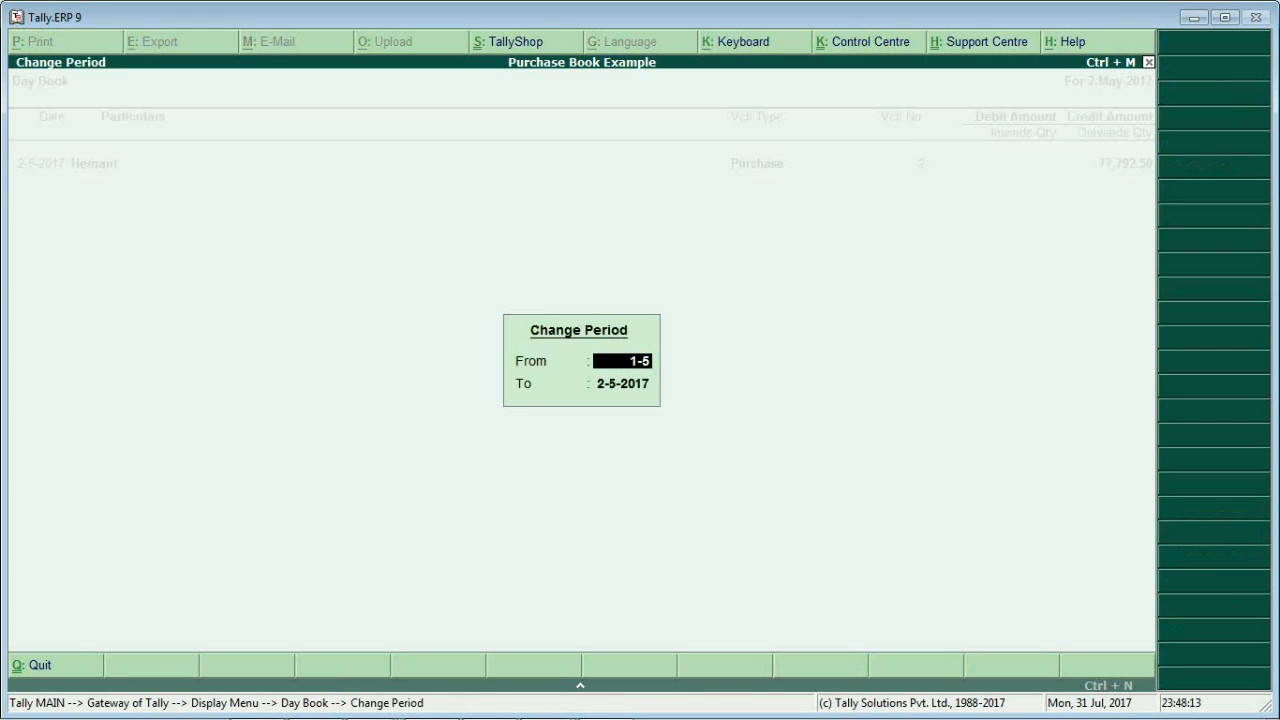
key("Return")
type("2-5")
key("Return")
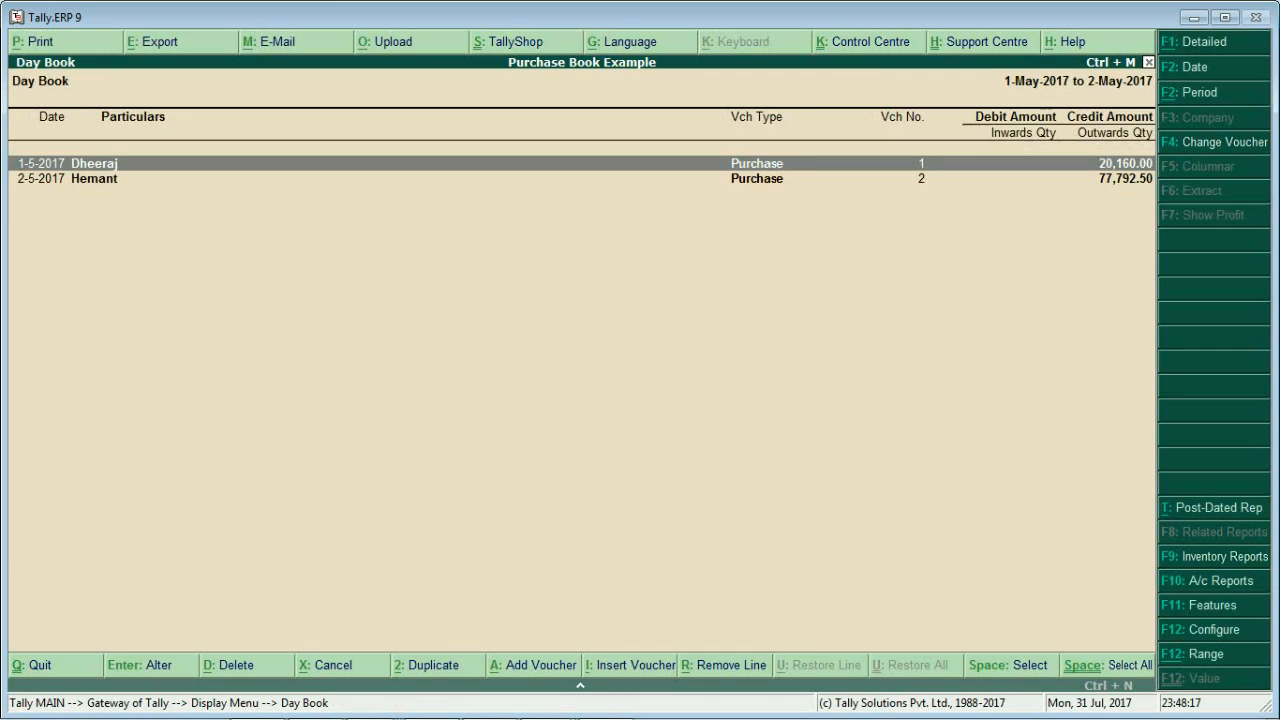